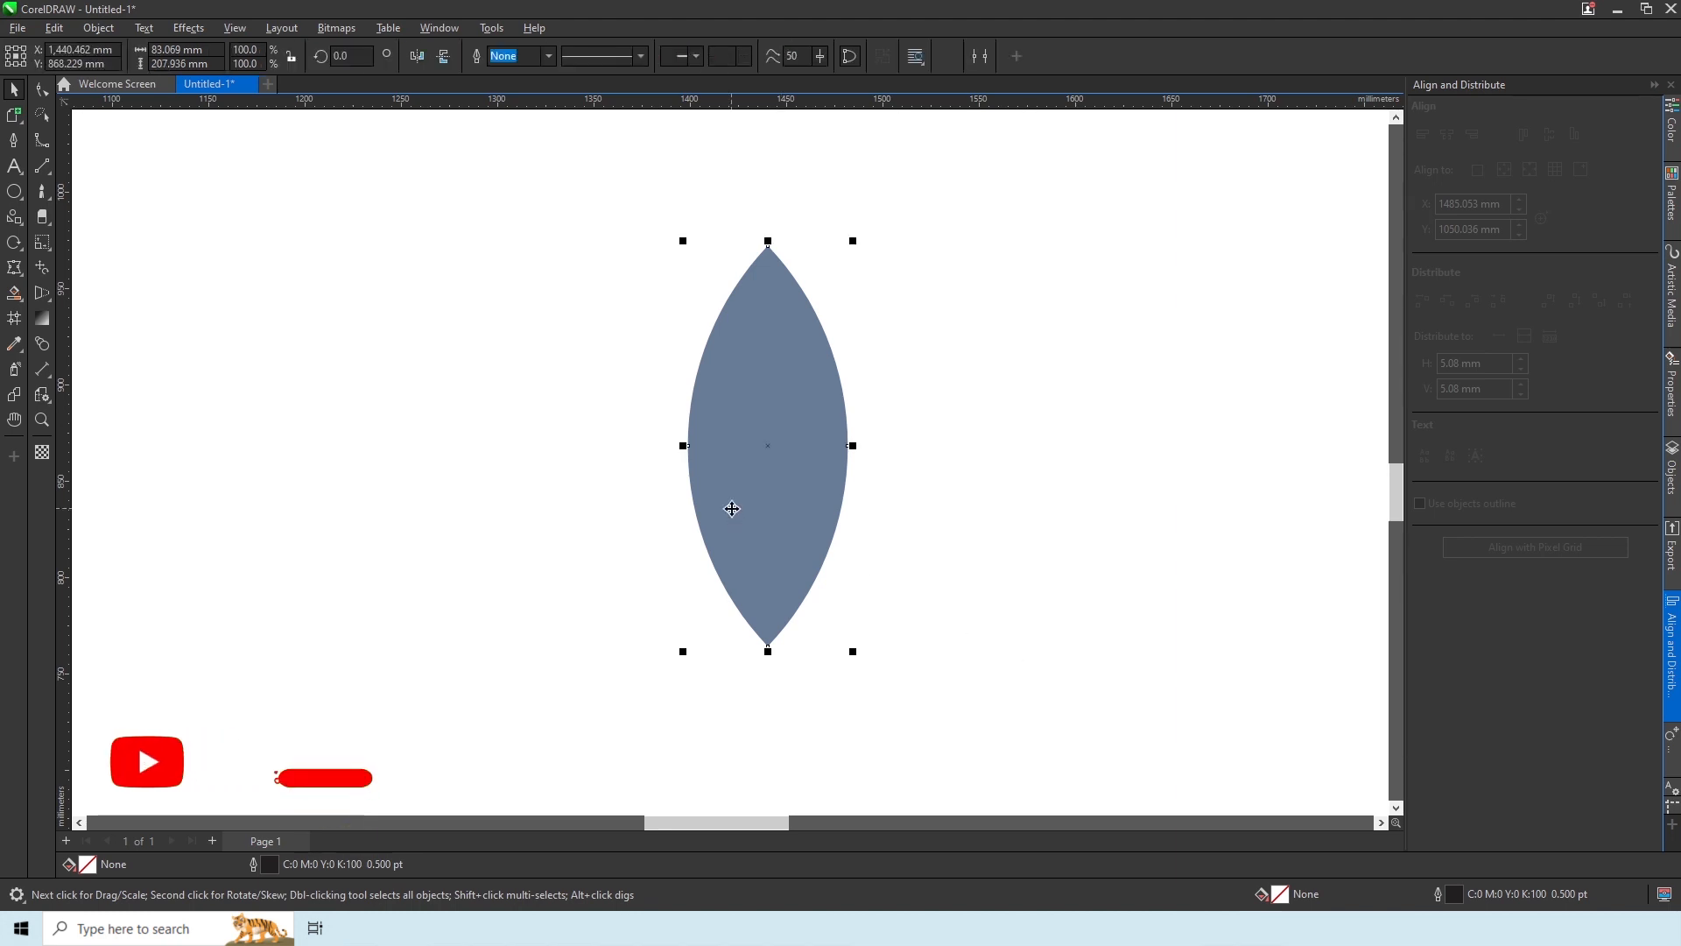
# Widen the leaf shape symmetrically to about 101 mm and give it an 8 pt outline
pyautogui.moveTo(852, 446); pyautogui.dragTo(867, 446)
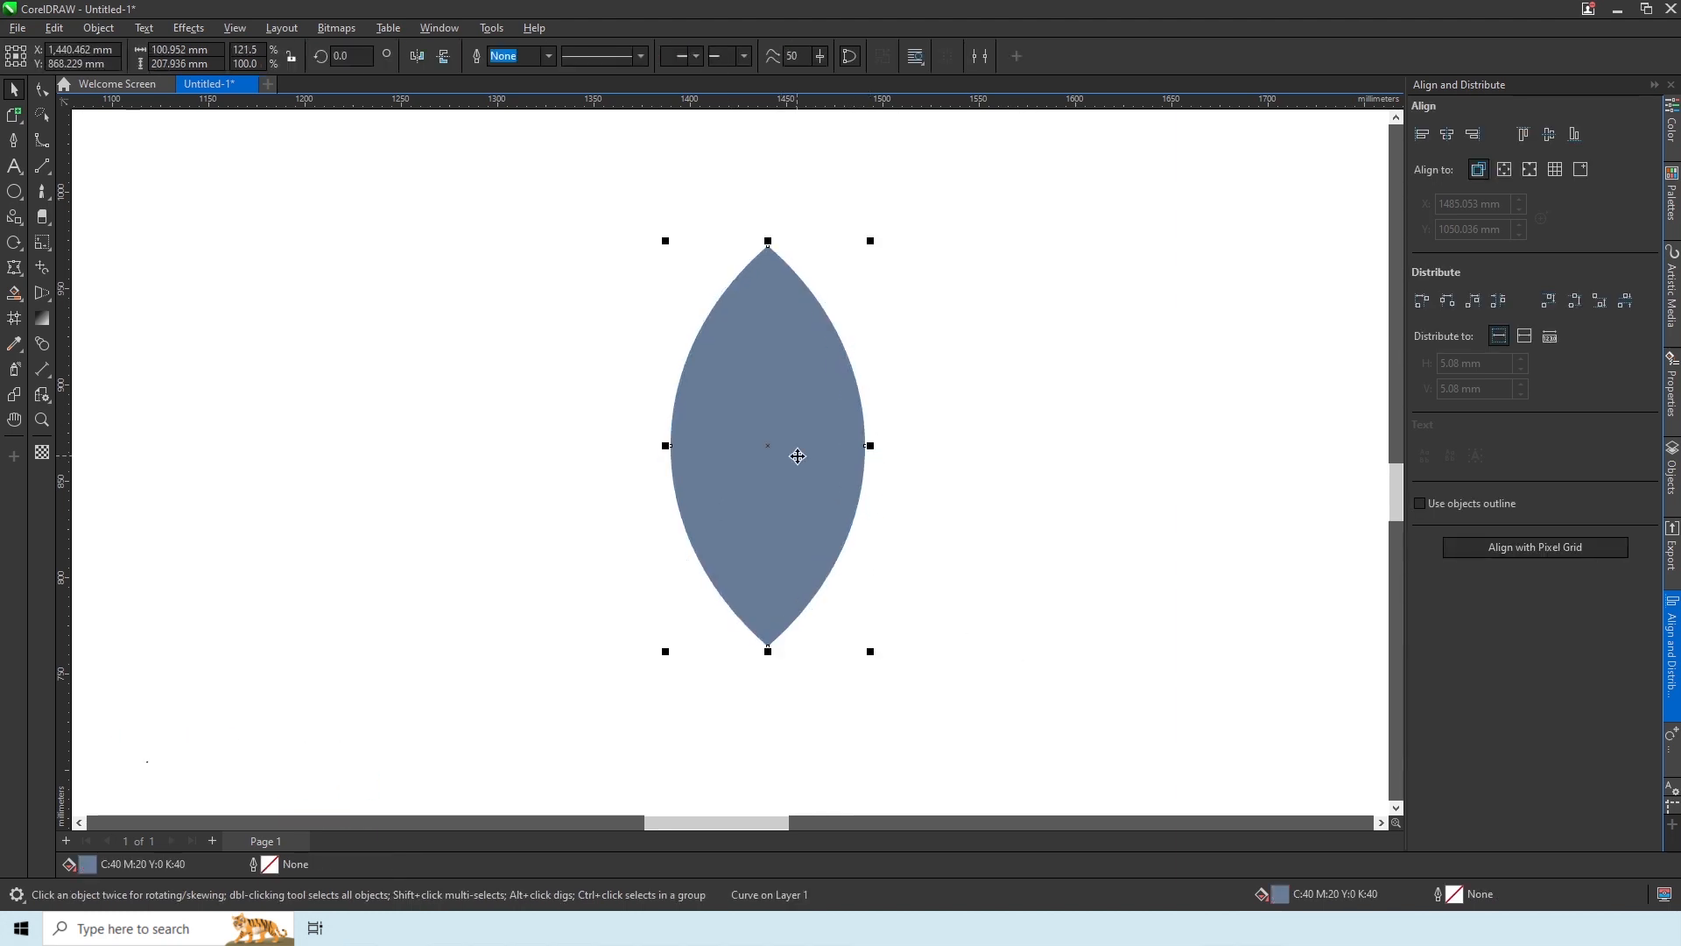
pyautogui.click(548, 56)
pyautogui.click(523, 166)
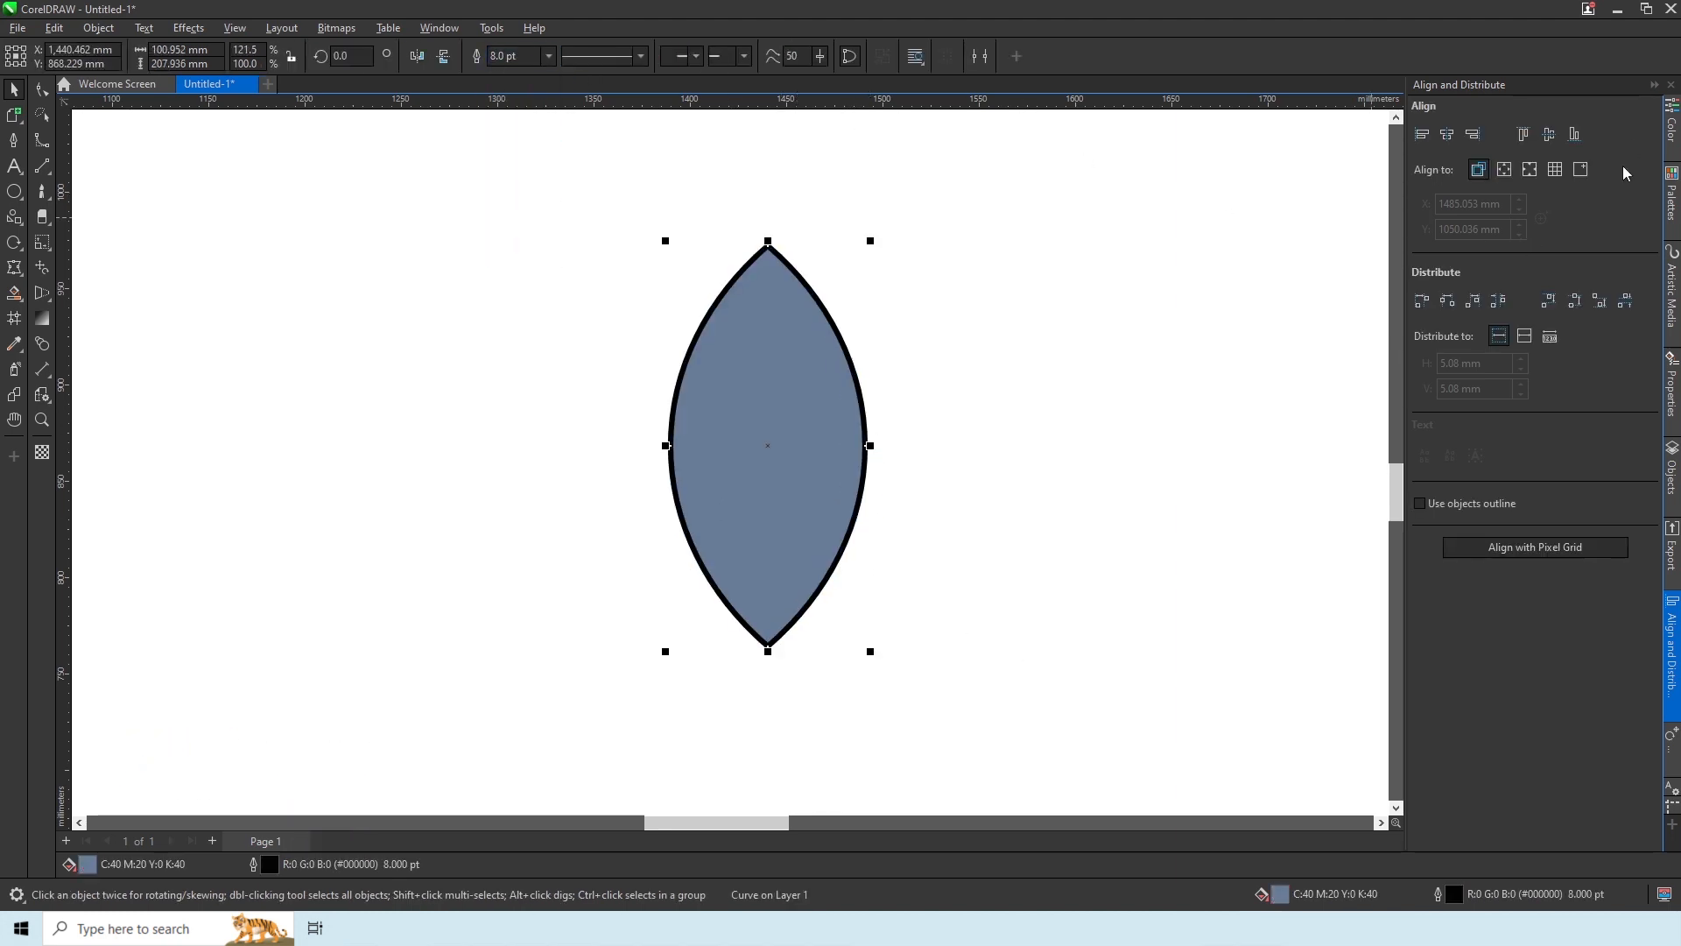
# Remove the leaf shape's fill so only its outline is drawn
pyautogui.doubleClick(127, 868)
pyautogui.click(593, 240)
pyautogui.click(990, 698)
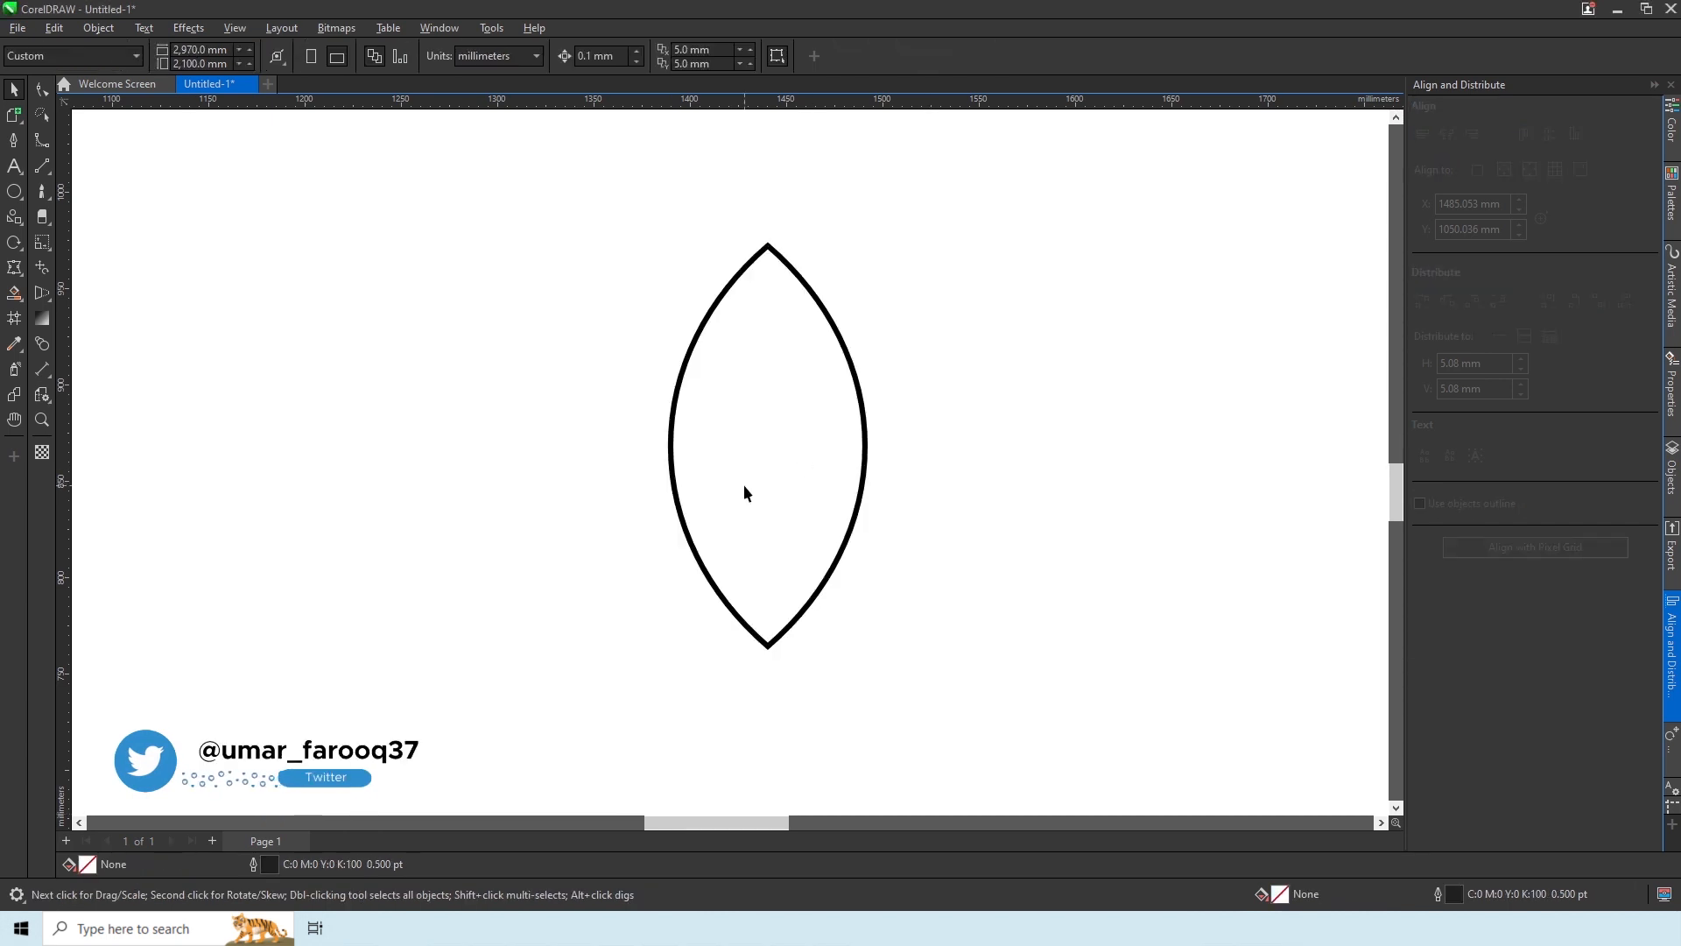
# Draw a regular polygon about 130 mm wide beside the leaf and reduce it to six sides
pyautogui.click(14, 190)
pyautogui.click(96, 210)
pyautogui.moveTo(350, 333); pyautogui.dragTo(604, 585)
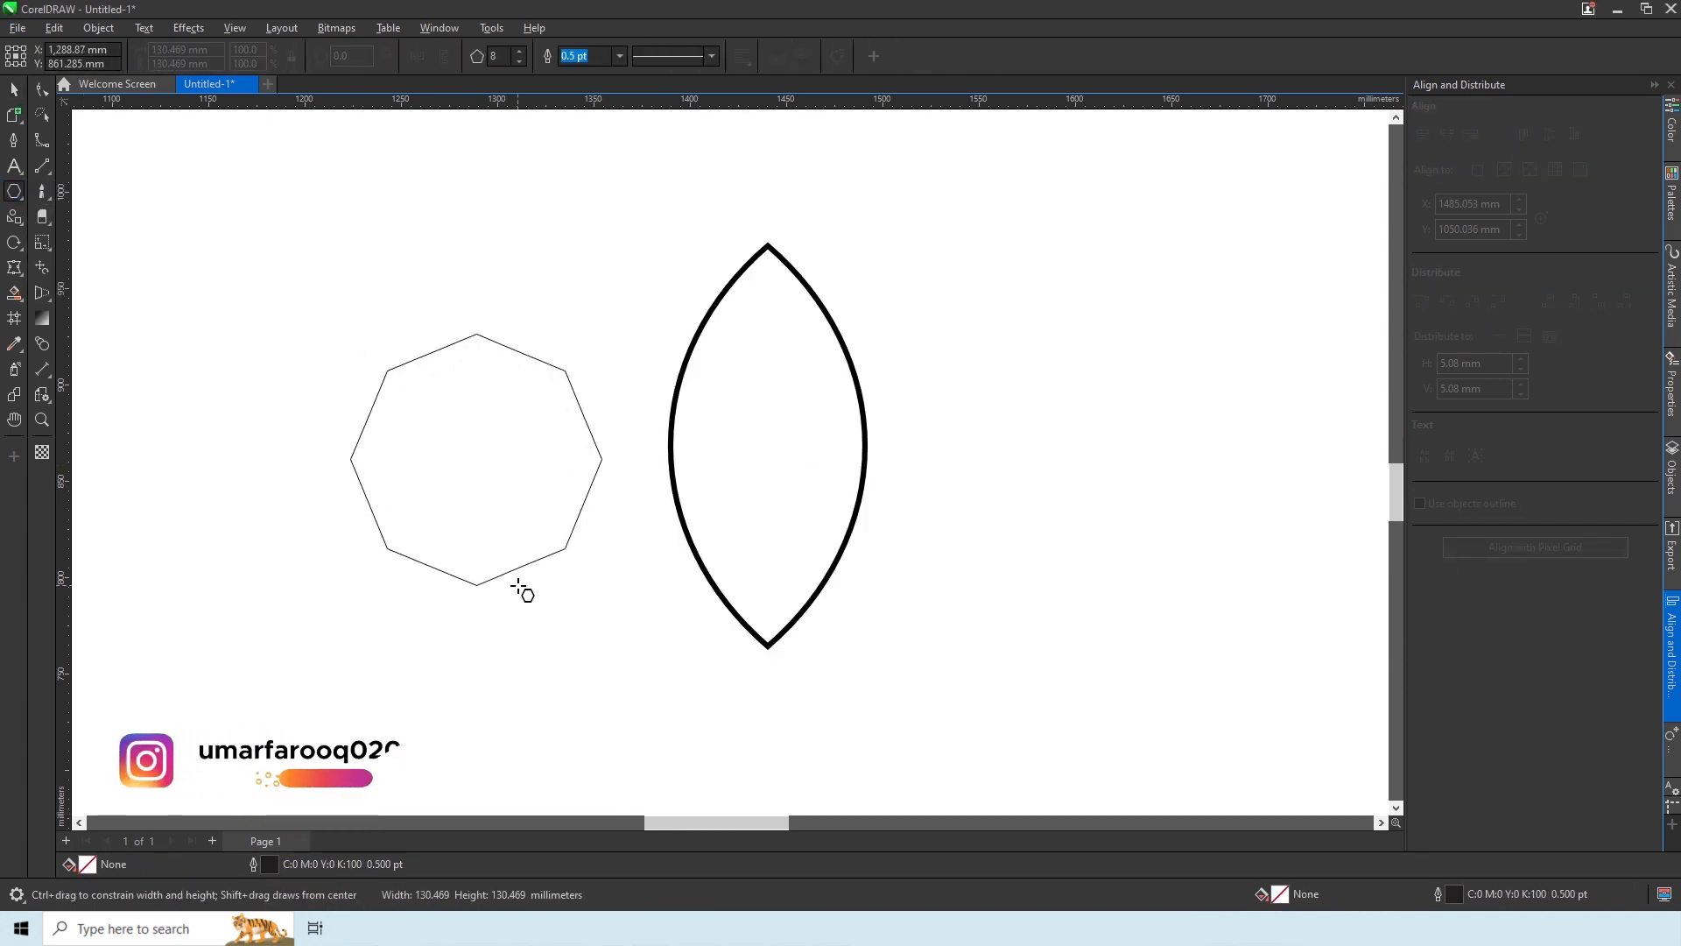
pyautogui.click(520, 61)
pyautogui.click(520, 61)
# Centre the hexagon horizontally on the leaf shape
pyautogui.keyDown('shift'); pyautogui.click(713, 481); pyautogui.keyUp('shift')
pyautogui.click(1447, 134)
pyautogui.click(1447, 142)
pyautogui.click(1016, 372)
# Place the hexagon over the leaf's lower tip, resize it to about 79 × 141 mm and centre it horizontally on the leaf again
pyautogui.click(738, 514)
pyautogui.moveTo(768, 576); pyautogui.dragTo(767, 718)
pyautogui.scroll(1, 842, 546)
pyautogui.moveTo(907, 650); pyautogui.dragTo(777, 713)
pyautogui.moveTo(778, 538); pyautogui.dragTo(776, 519)
pyautogui.keyDown('shift'); pyautogui.click(884, 294); pyautogui.keyUp('shift')
pyautogui.click(1447, 135)
pyautogui.click(1138, 416)
# Set the hexagon's outline width to 8 pt
pyautogui.click(864, 516)
pyautogui.click(619, 56)
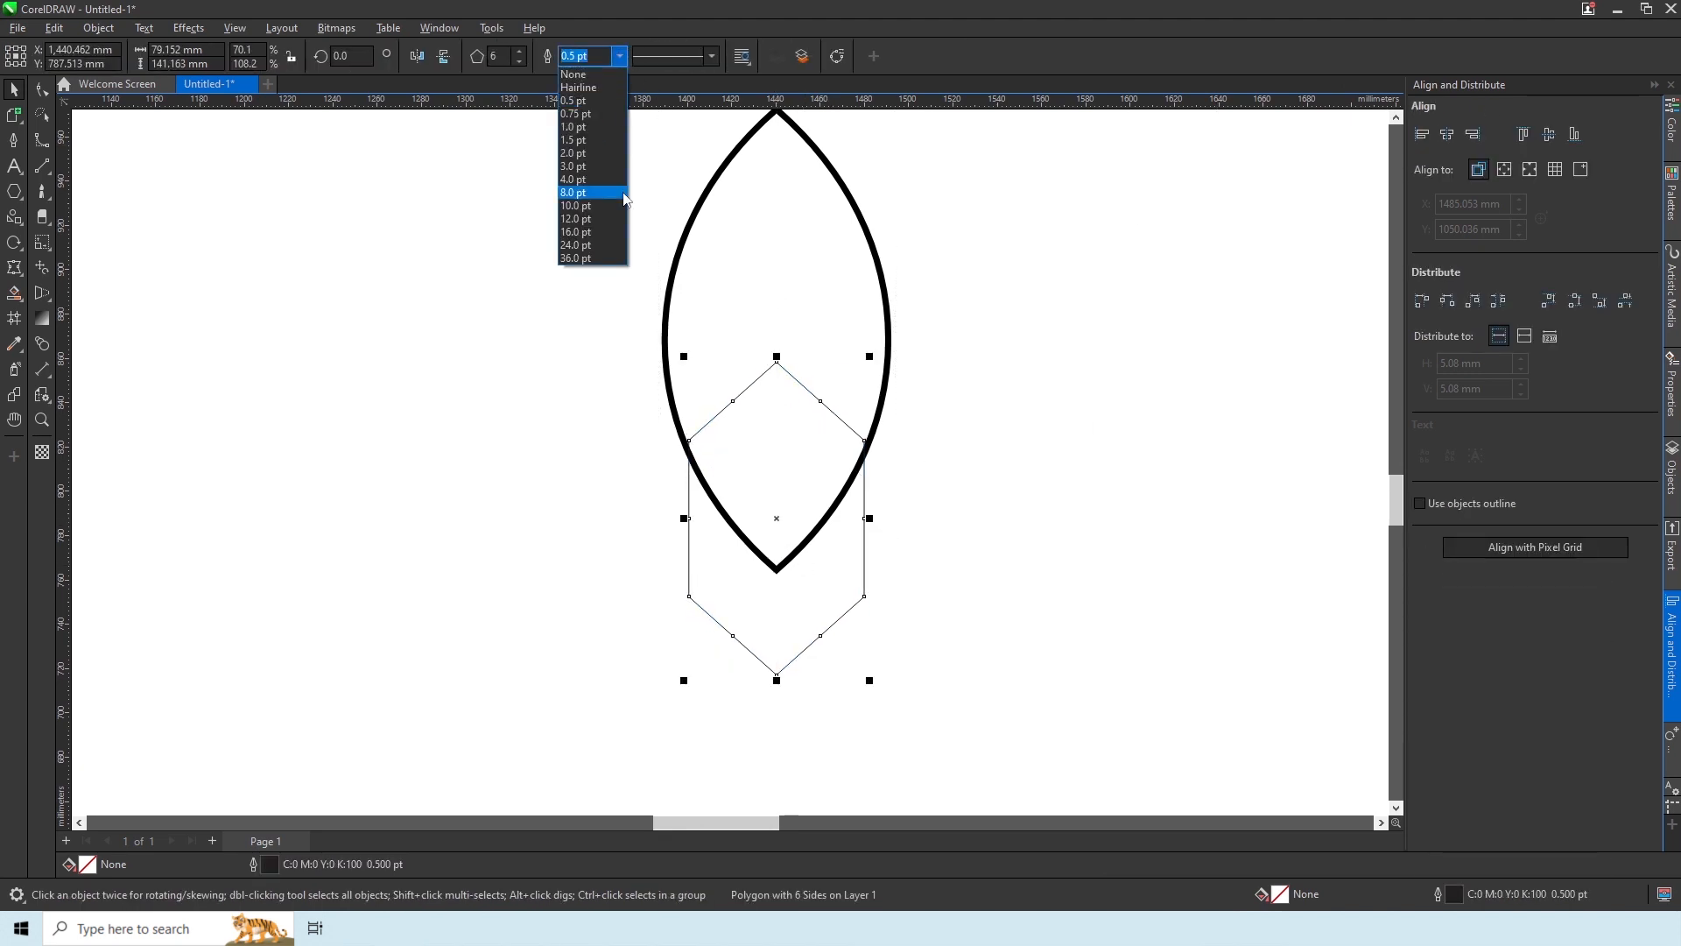
pyautogui.click(582, 184)
# Convert the hexagon to curves and delete its two slanted upper edges
pyautogui.click(703, 437)
pyautogui.click(864, 493)
pyautogui.press('F10')
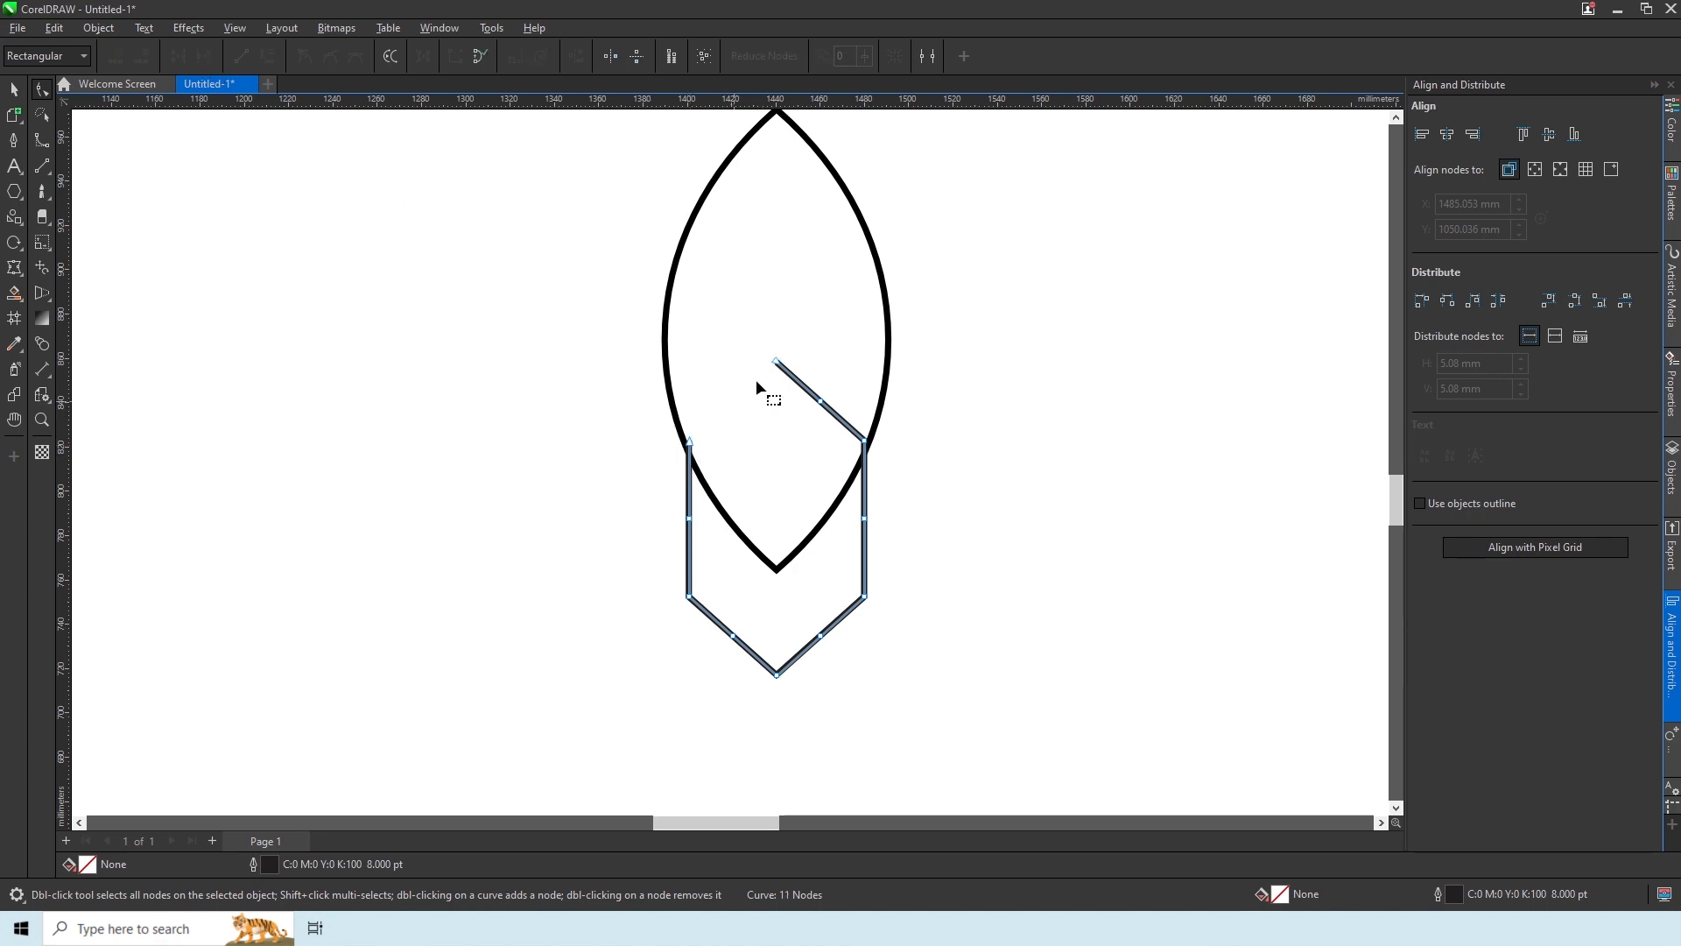
# Draw a rectangle spanning the open hexagon's sides, extend it upward and convert it to curves, keeping only its vertical edges
pyautogui.click(14, 191)
pyautogui.click(71, 181)
pyautogui.moveTo(690, 532); pyautogui.dragTo(869, 482)
pyautogui.press('space')
pyautogui.moveTo(795, 368); pyautogui.dragTo(795, 342)
pyautogui.hotkey('ctrl', 'q')
pyautogui.press('F10')
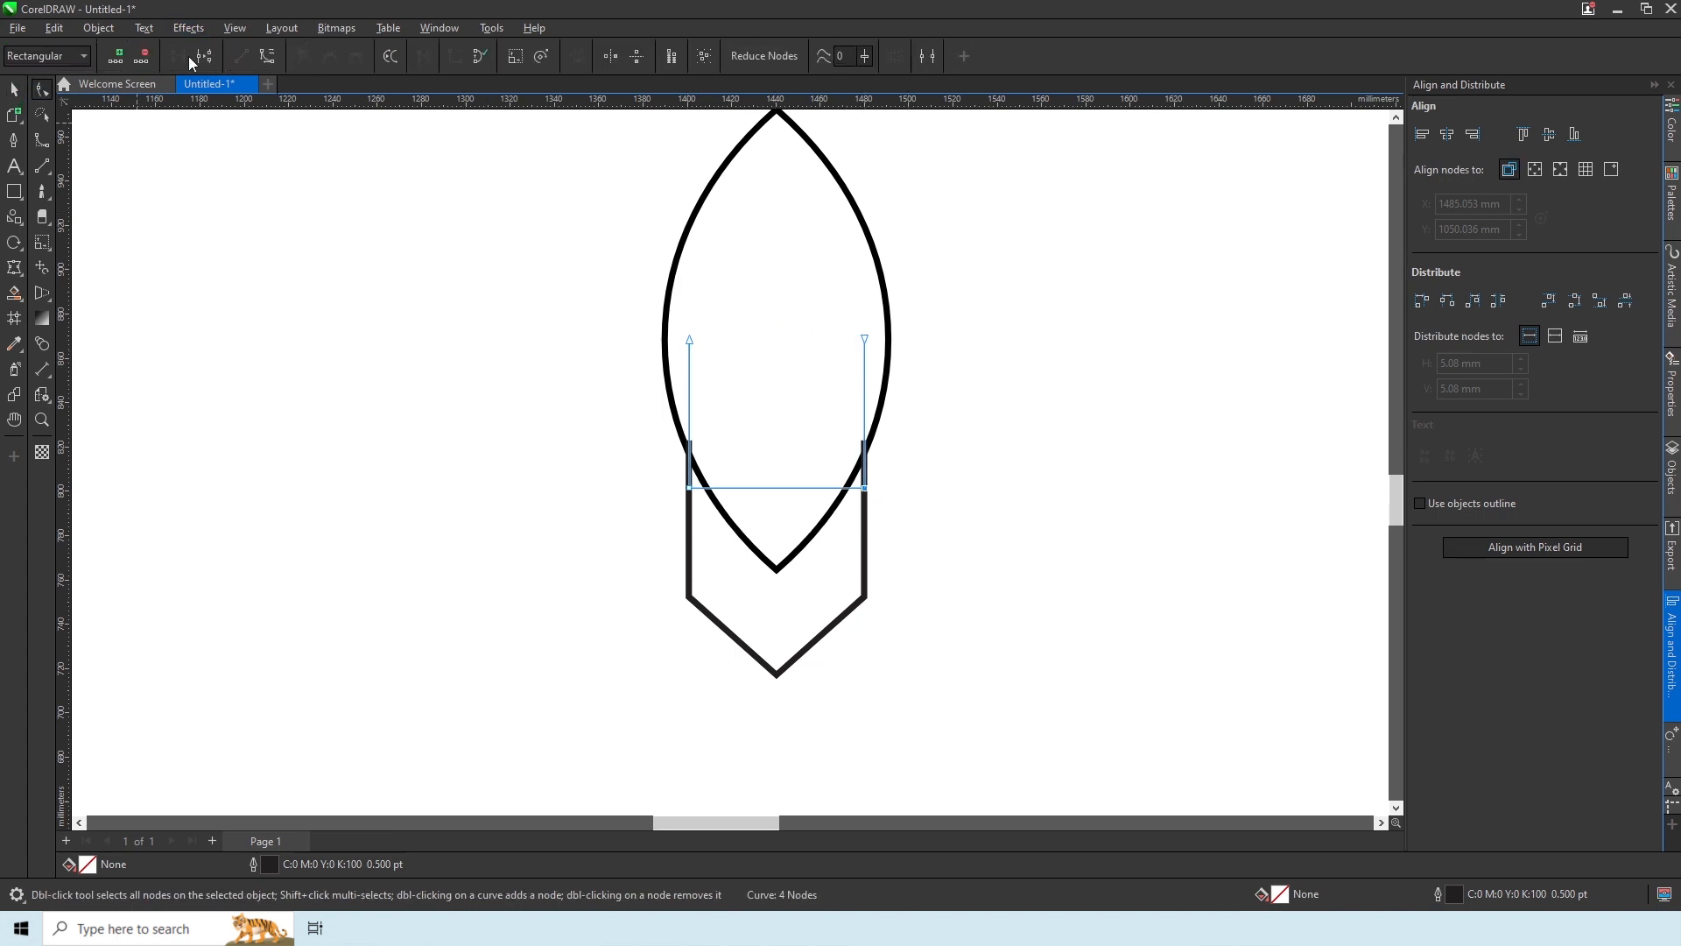
# Merge the vertical lines with the open hexagon into one 8 pt curve and nudge it slightly down
pyautogui.click(14, 91)
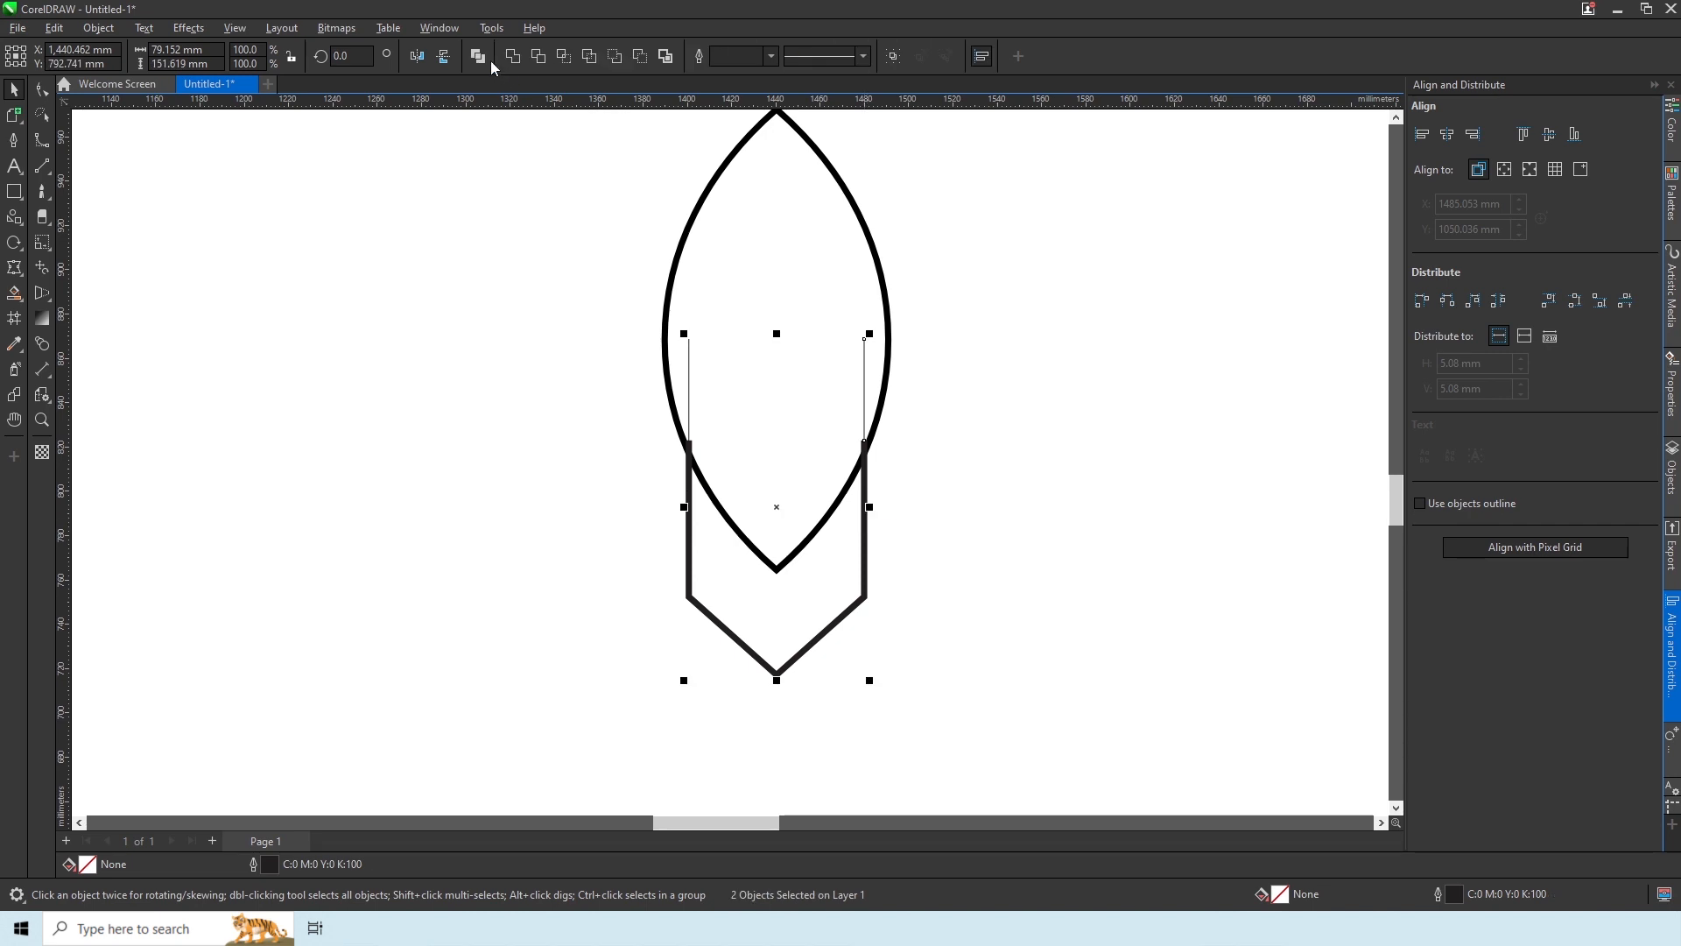
pyautogui.press('Down')
pyautogui.press('Down')
pyautogui.press('Down')
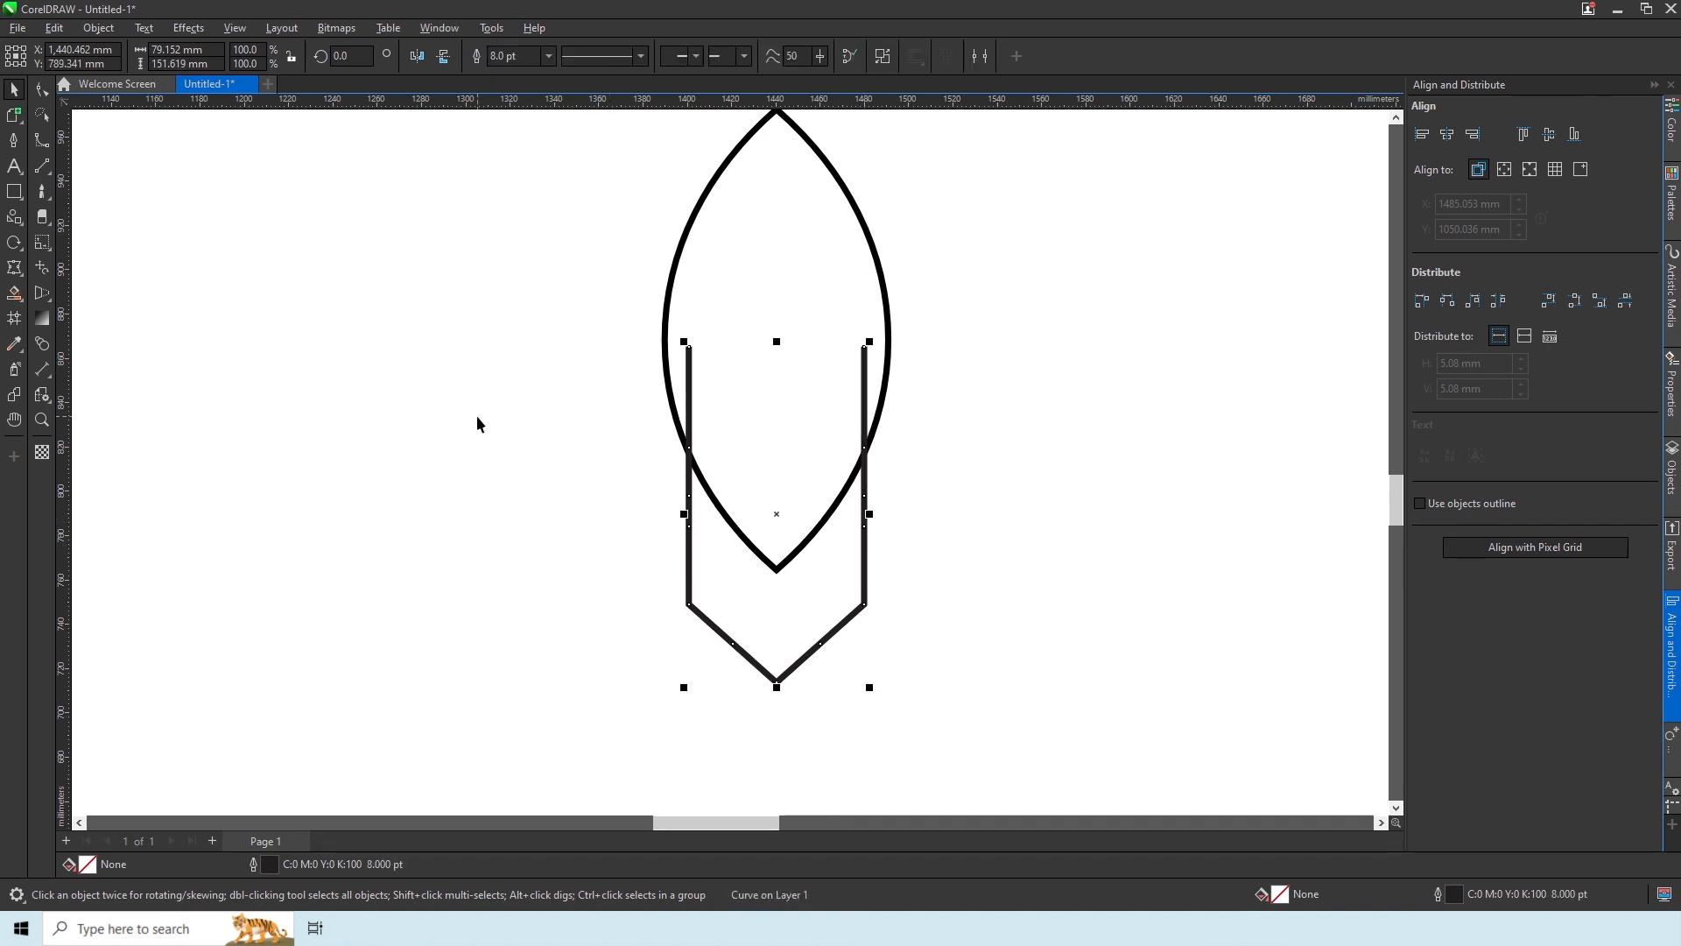
# Paste a copy of the open outline in place and scale it from the centre to about 98 × 188 mm
pyautogui.click(55, 28)
pyautogui.click(116, 135)
pyautogui.click(54, 28)
pyautogui.click(105, 172)
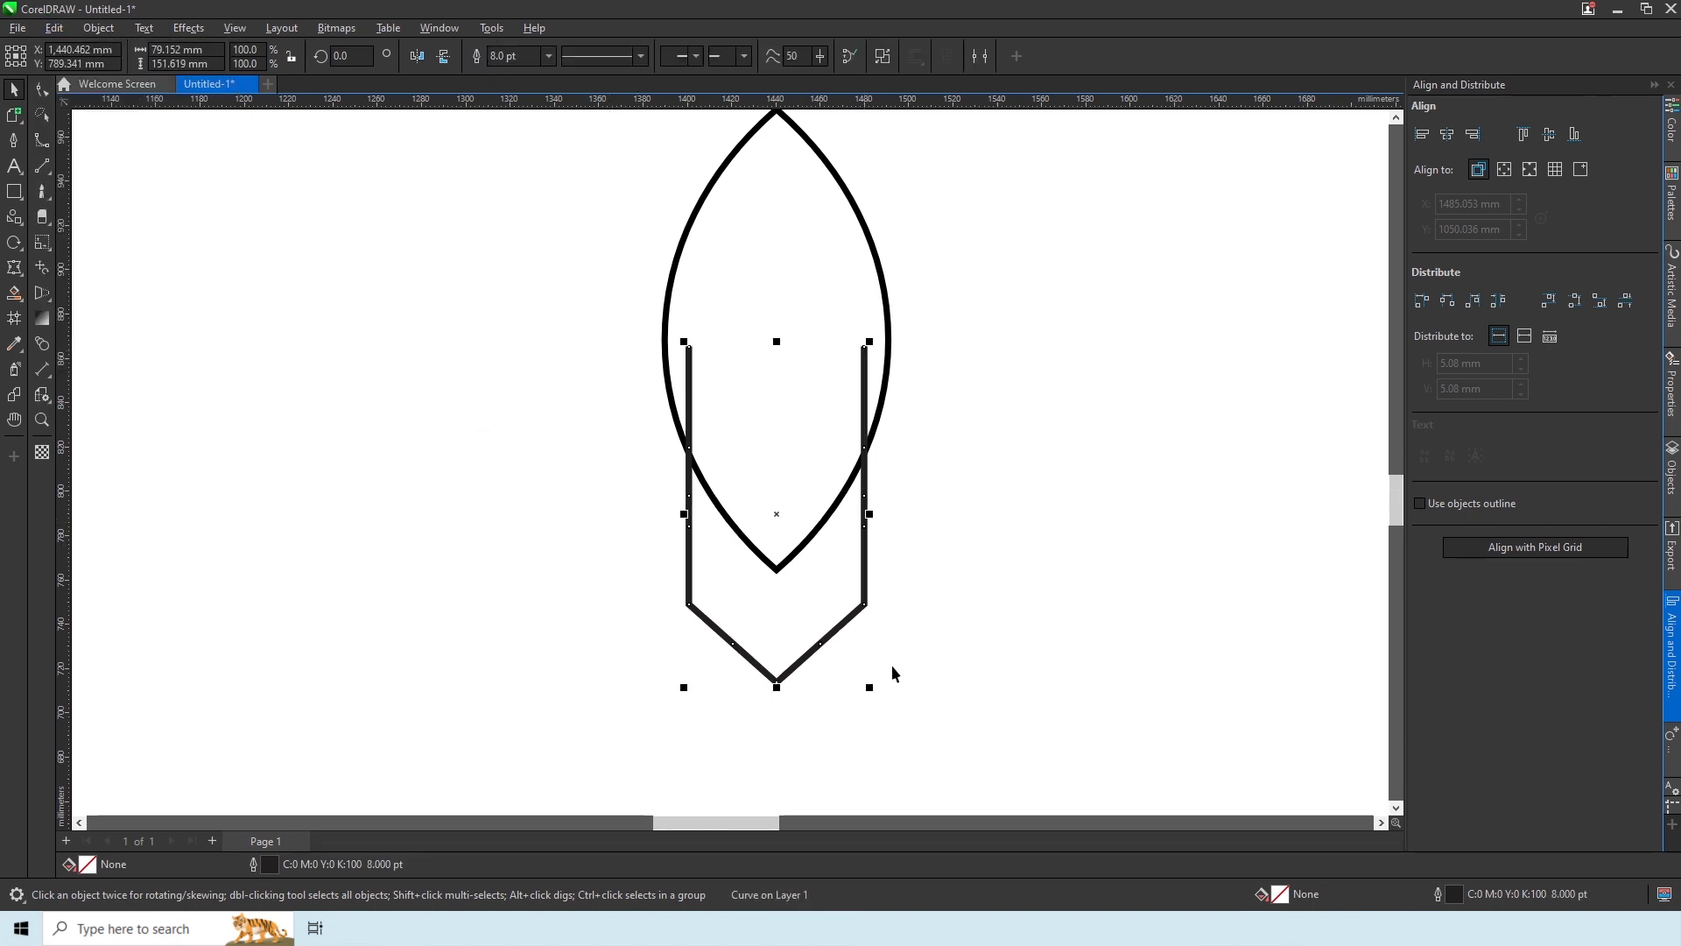
pyautogui.moveTo(891, 703); pyautogui.dragTo(894, 728)
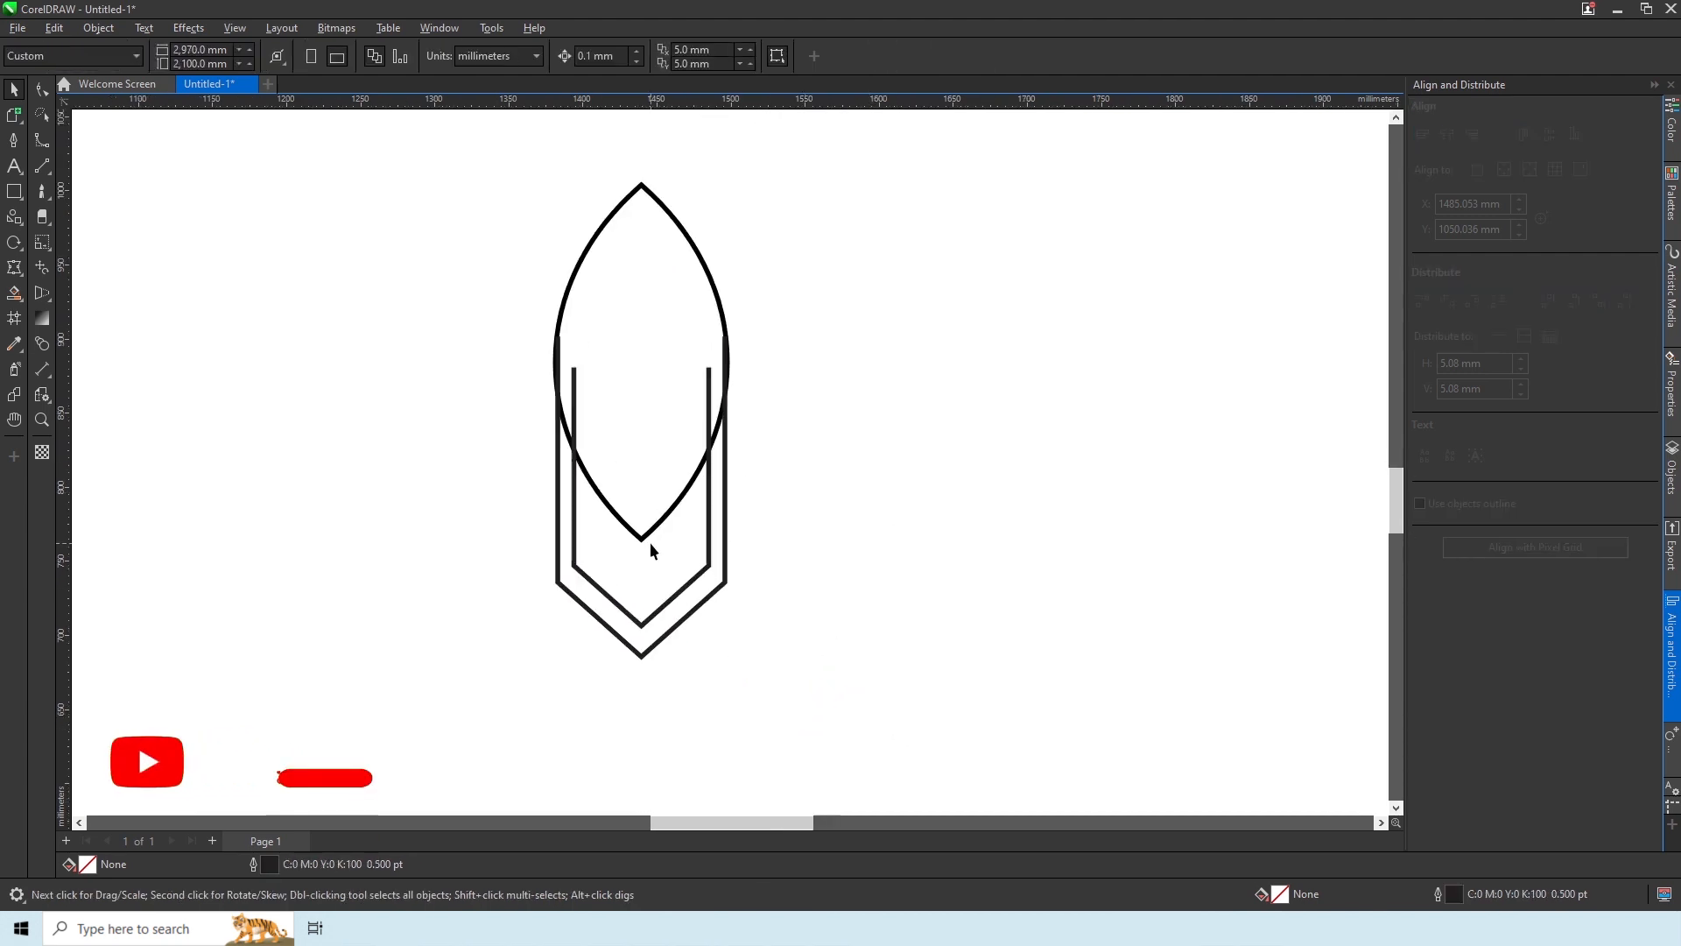
# Paste a copy of the 98 mm wide outline in place and enlarge it from the centre as a third nested outline
pyautogui.scroll(1, 634, 515)
pyautogui.click(769, 464)
pyautogui.scroll(1, 599, 613)
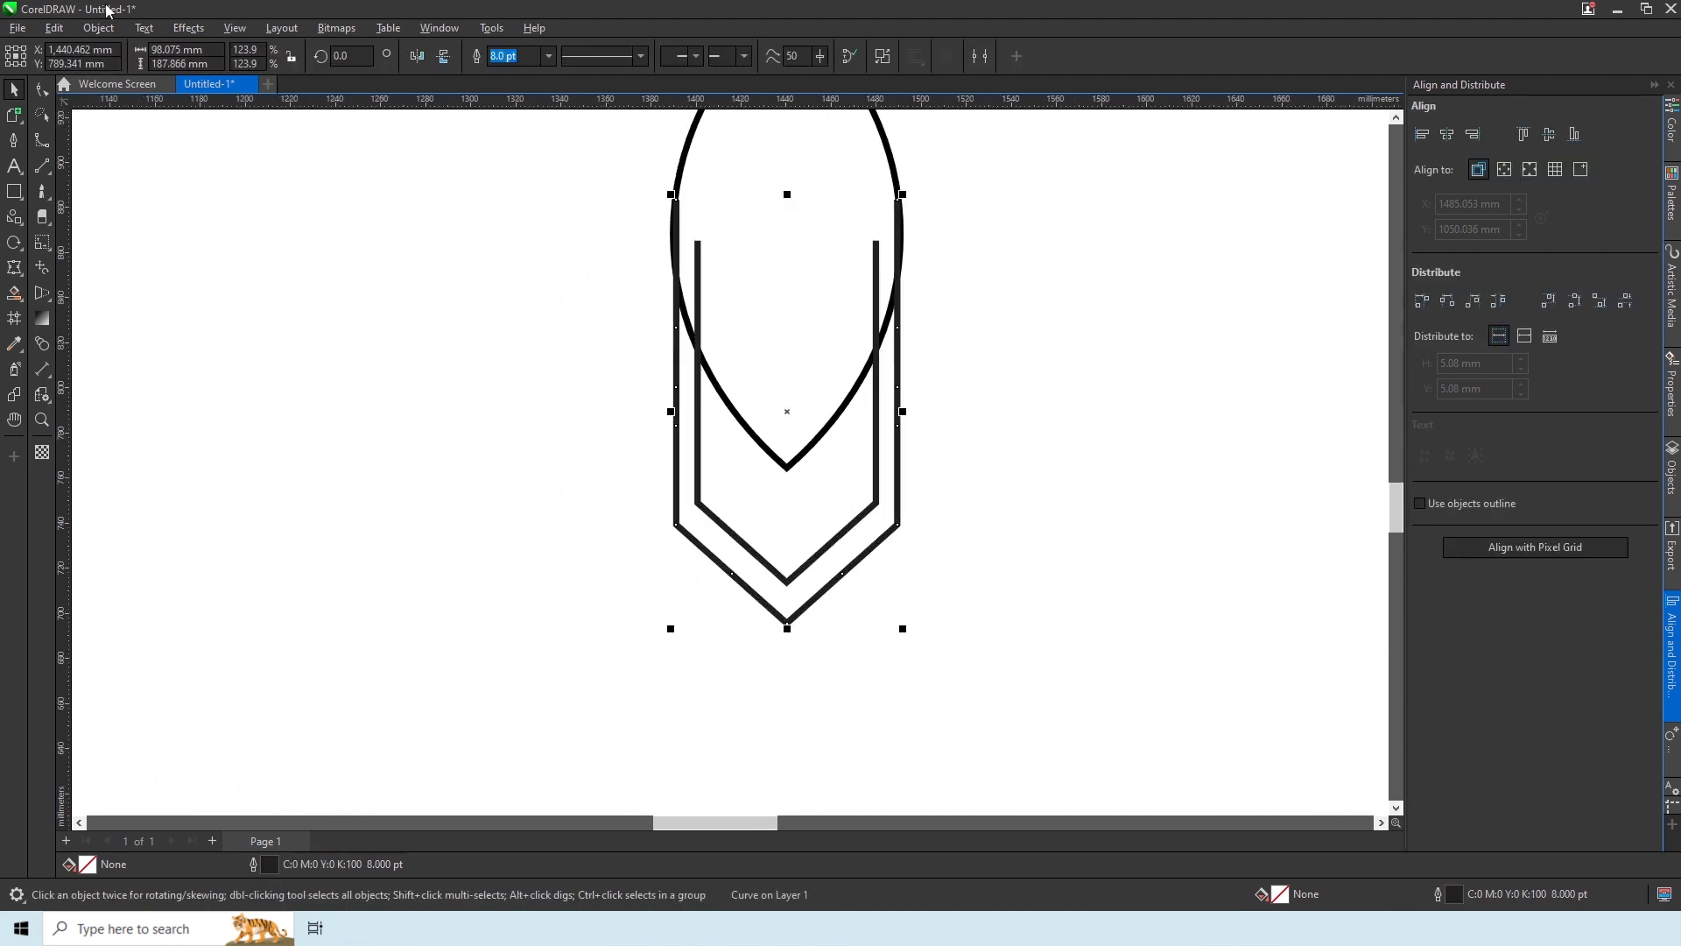
pyautogui.click(55, 28)
pyautogui.click(61, 136)
pyautogui.click(55, 29)
pyautogui.click(102, 184)
pyautogui.moveTo(905, 627); pyautogui.dragTo(988, 723)
# Paste a copy of the third outline in place and enlarge it from the centre as a fourth, outermost outline
pyautogui.click(54, 28)
pyautogui.click(61, 135)
pyautogui.click(54, 28)
pyautogui.click(101, 183)
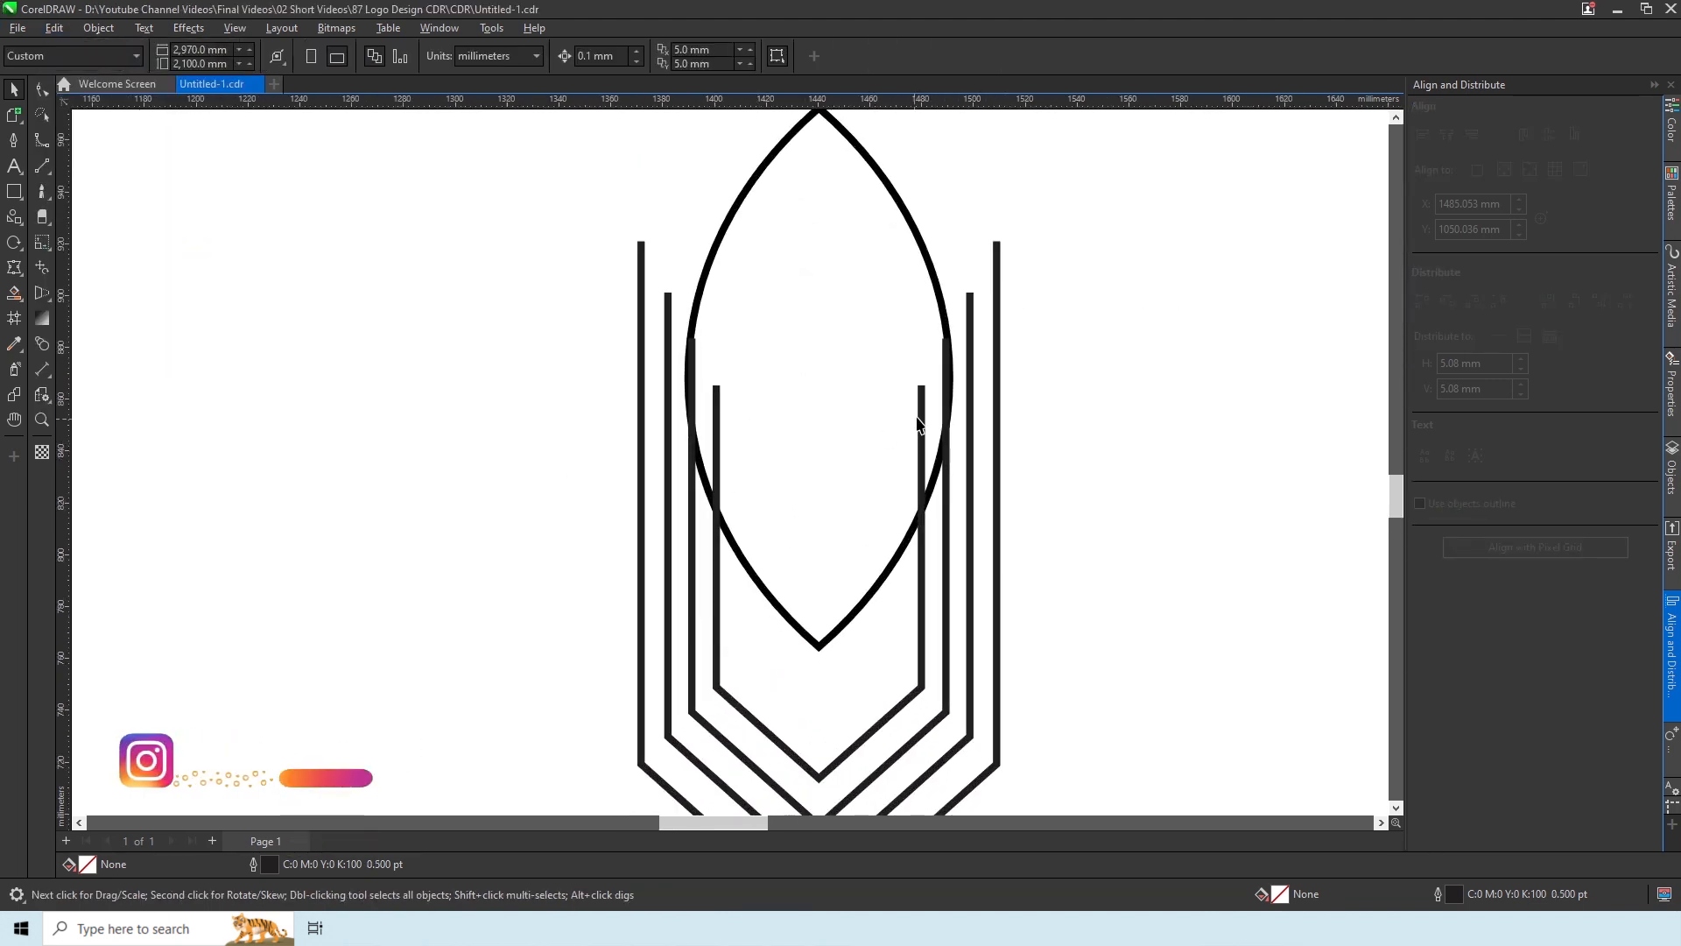
# Add level nodes on both sides of the leaf where it meets the second outline, using a horizontal guideline to match their heights
pyautogui.click(946, 316)
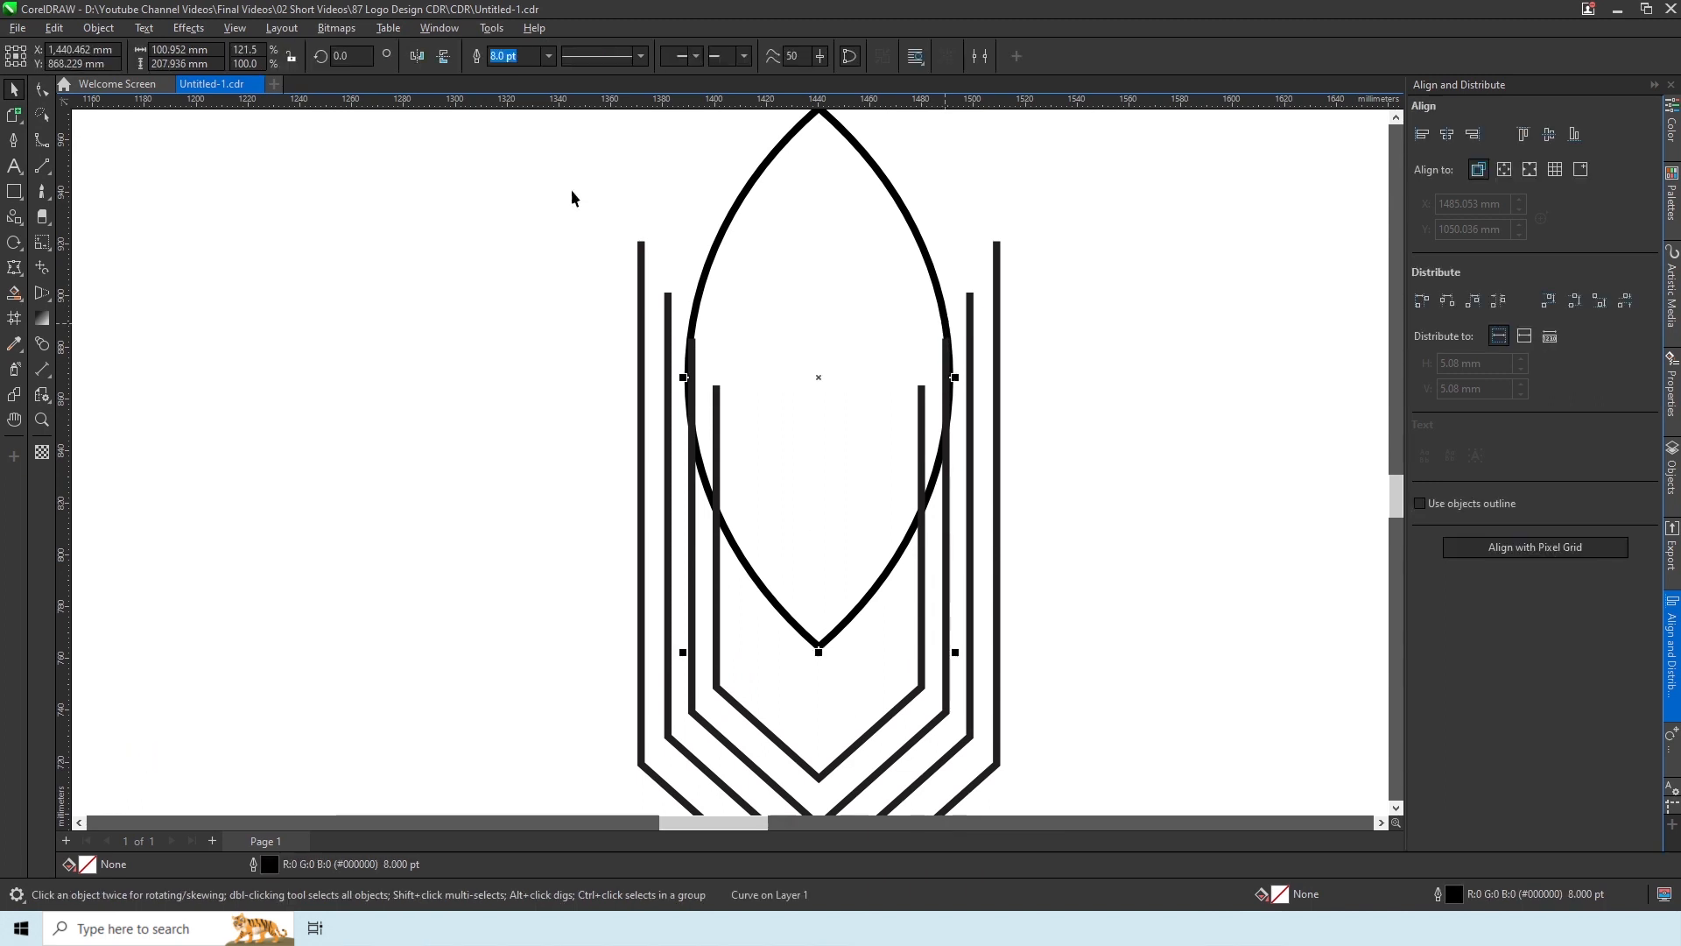
pyautogui.press('F10')
pyautogui.scroll(2, 880, 442)
pyautogui.click(1028, 490)
pyautogui.click(1040, 408)
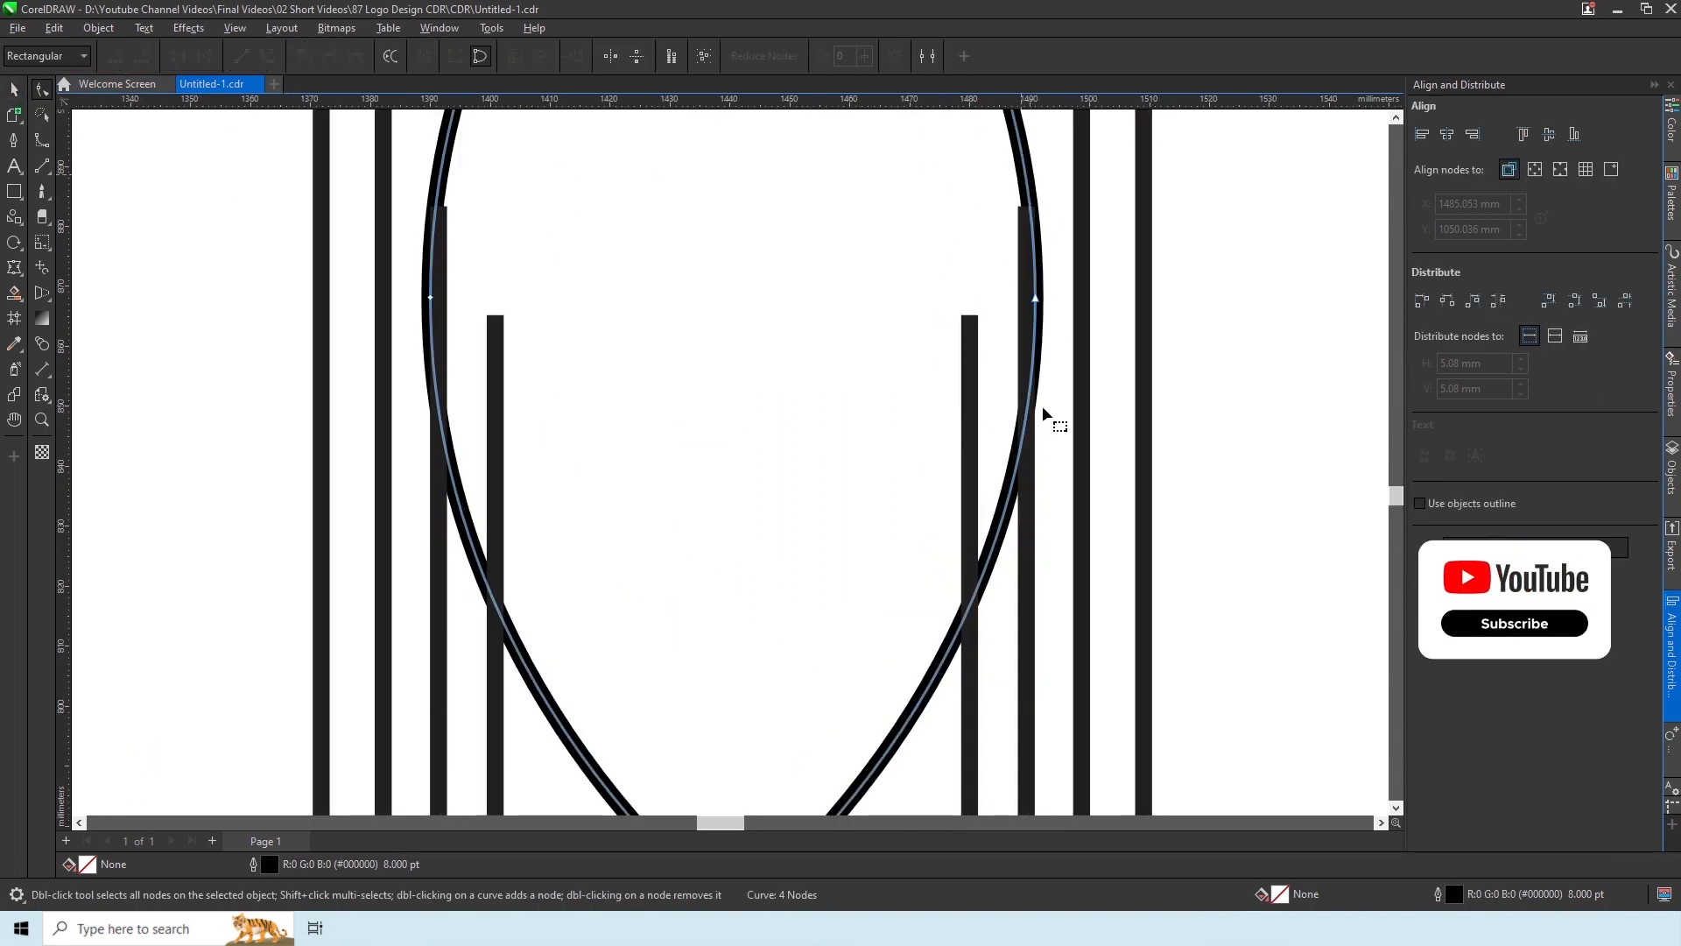
pyautogui.moveTo(944, 346); pyautogui.dragTo(1029, 395)
pyautogui.click(436, 403)
pyautogui.click(441, 170)
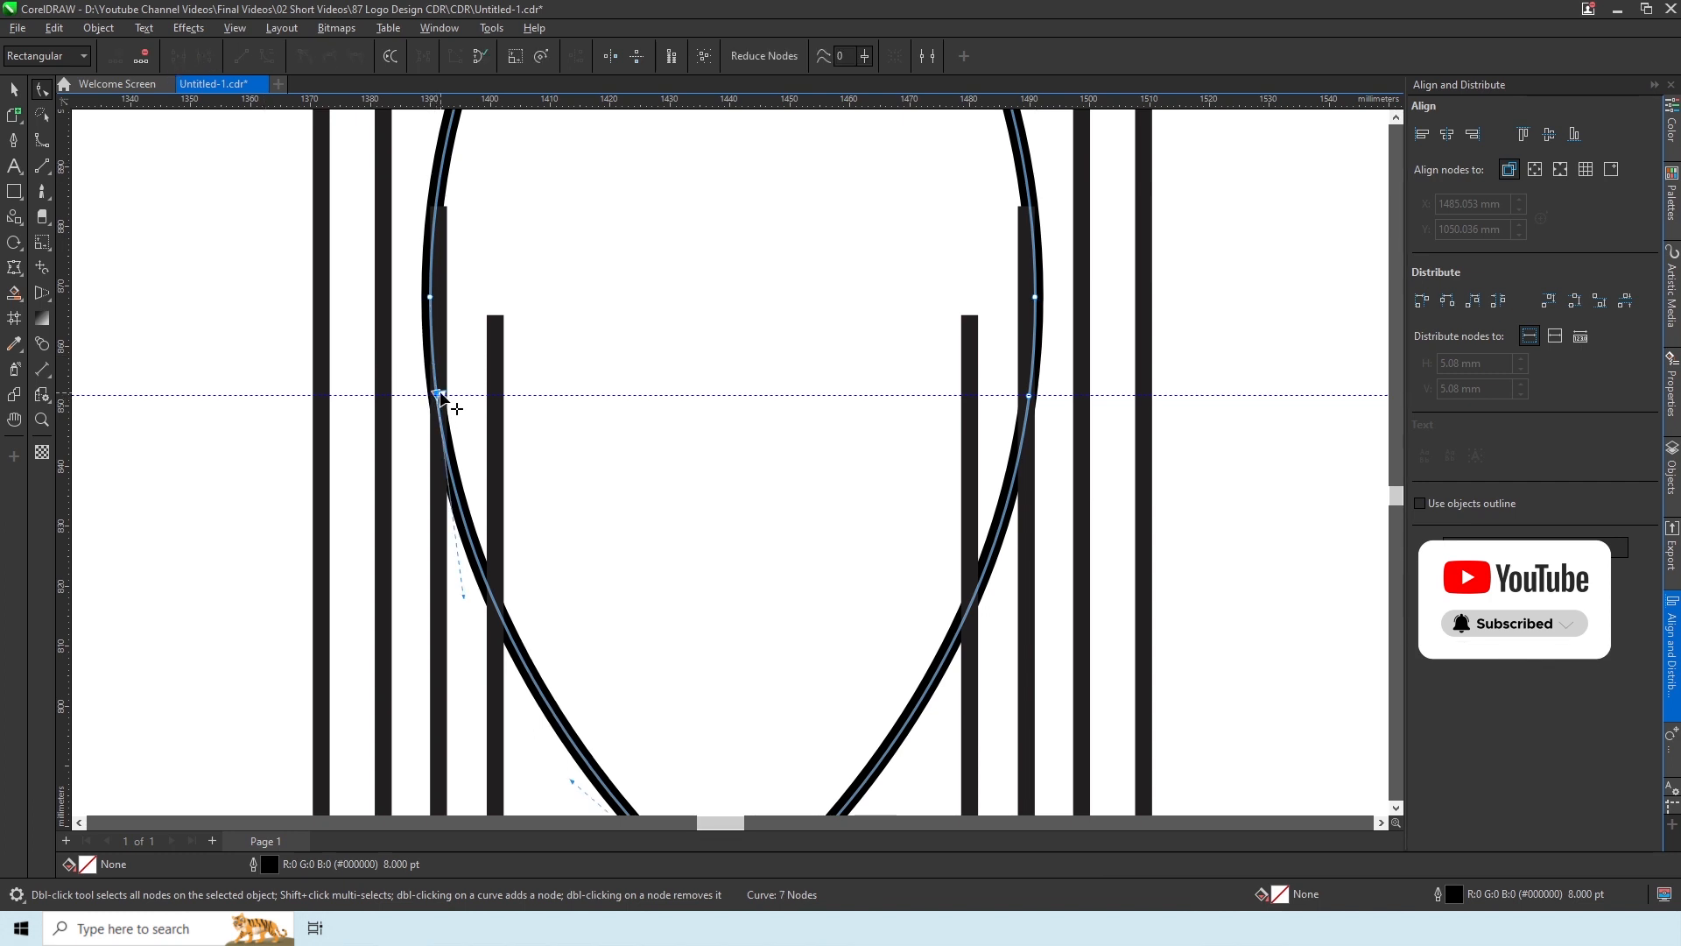
# Delete the part of the leaf above the guideline, leaving an open V-shaped curve
pyautogui.click(430, 297)
pyautogui.press('Delete')
pyautogui.scroll(-2, 533, 471)
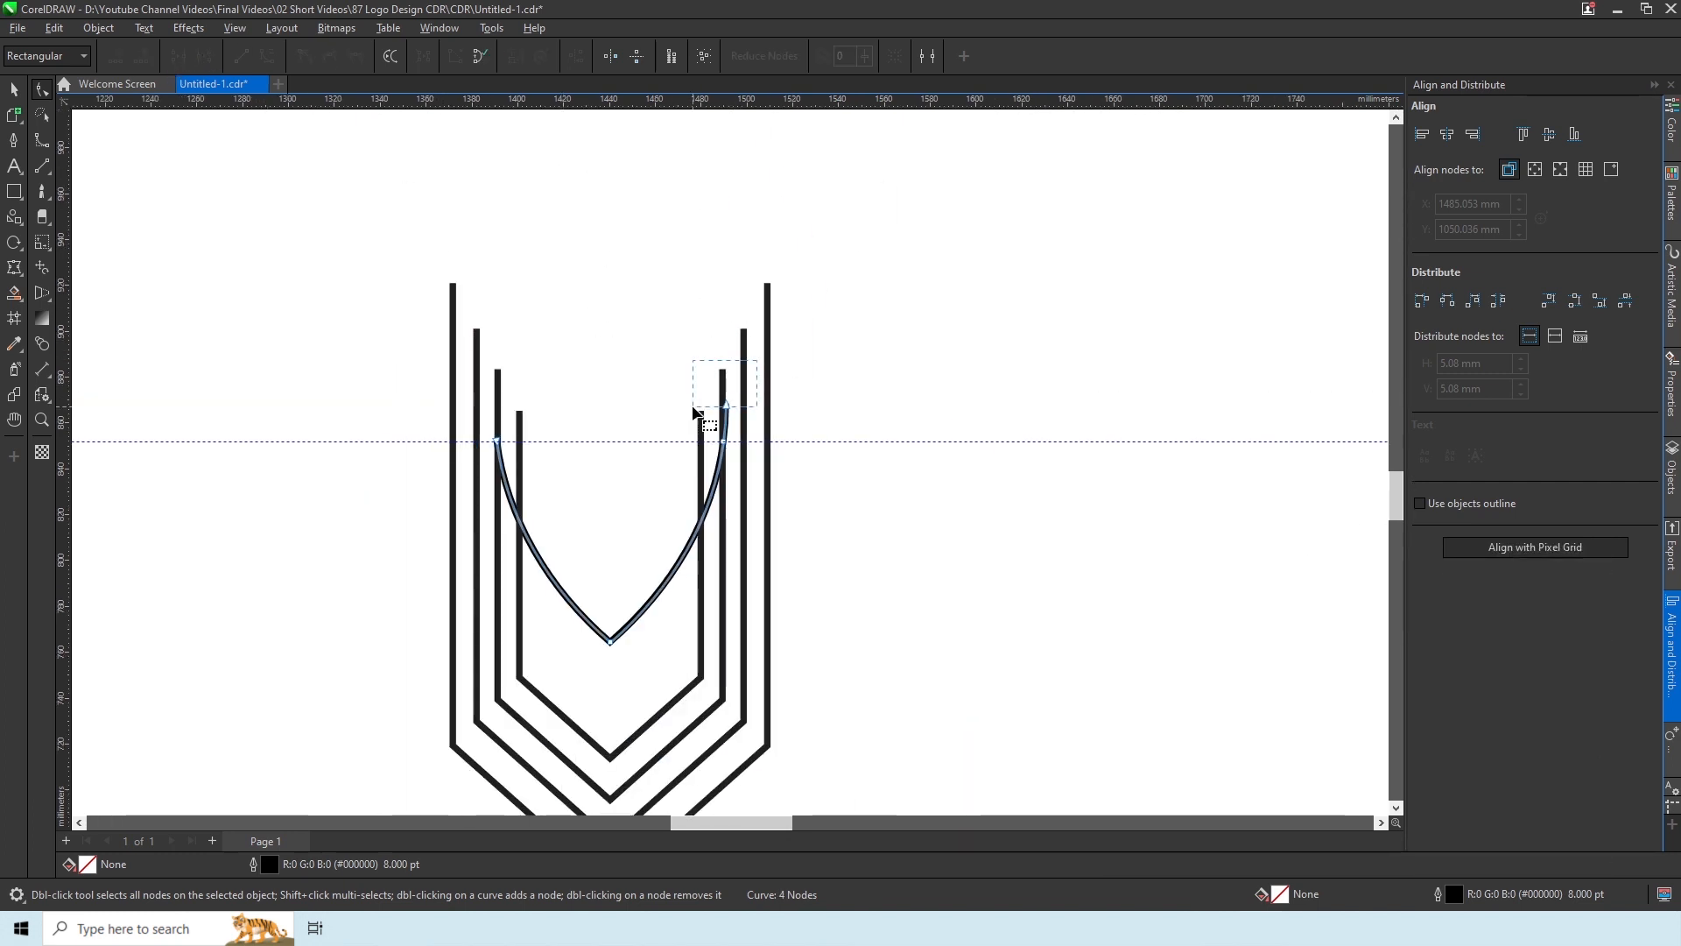
pyautogui.scroll(-1, 696, 412)
pyautogui.press('space')
# Narrow the V-shaped curve symmetrically to about 98.1 mm so its ends sit within the second outline's sides
pyautogui.scroll(4, 905, 409)
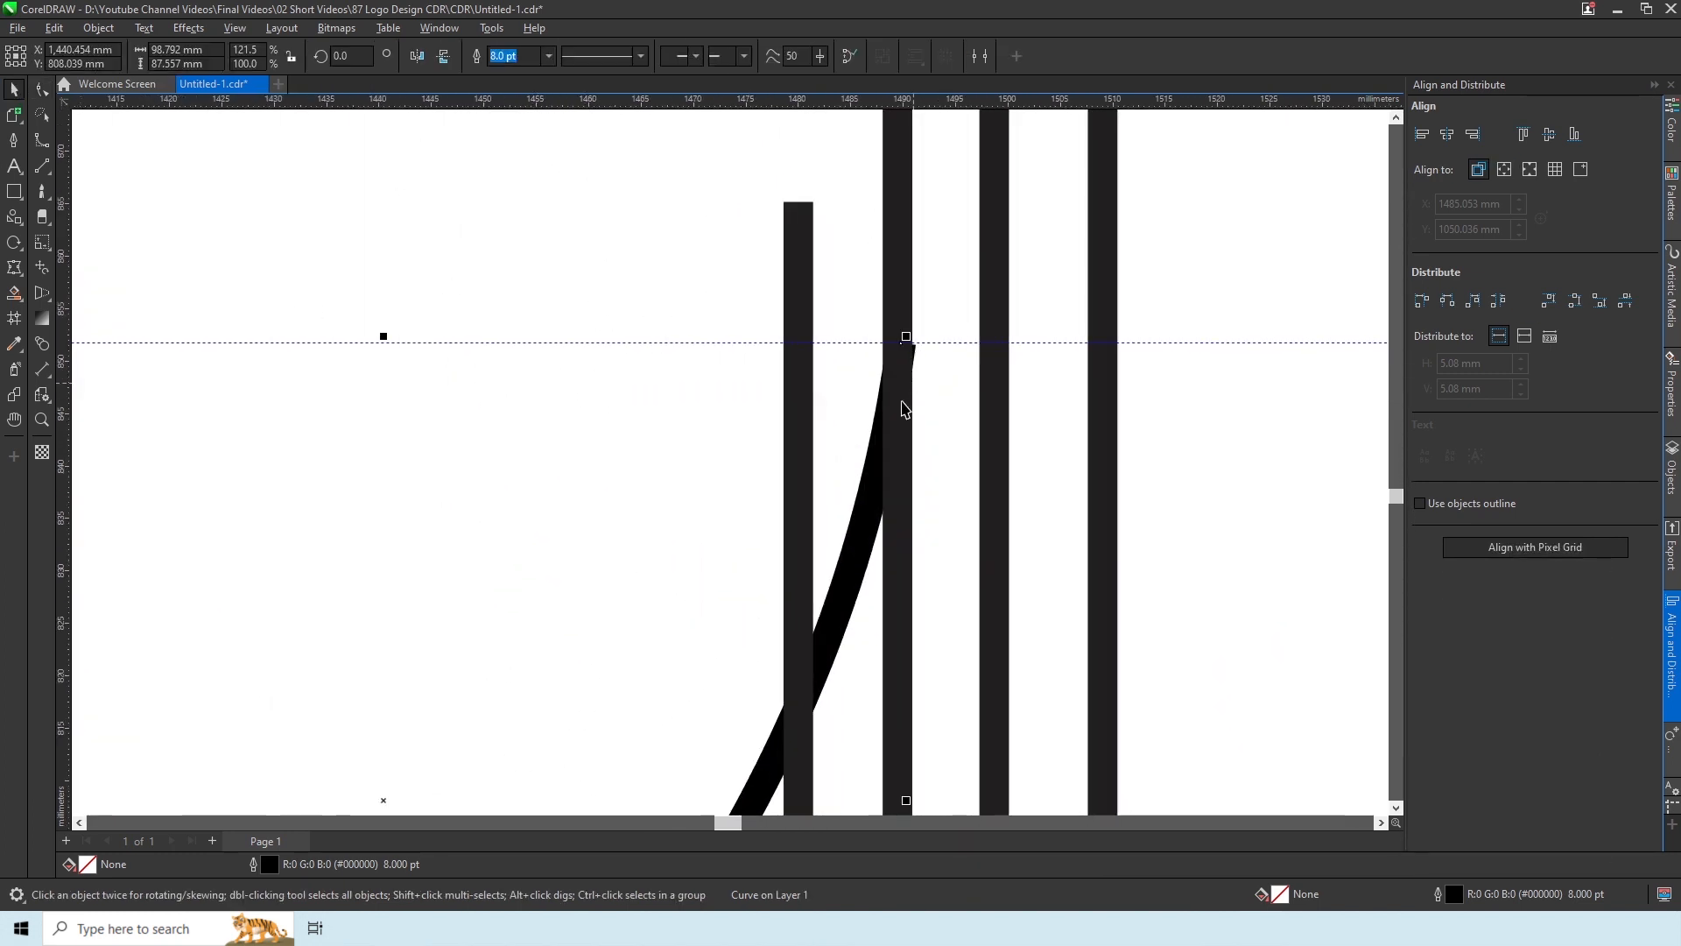
pyautogui.scroll(-2, 911, 385)
pyautogui.scroll(2, 933, 525)
pyautogui.moveTo(888, 678); pyautogui.dragTo(880, 679)
pyautogui.scroll(2, 875, 248)
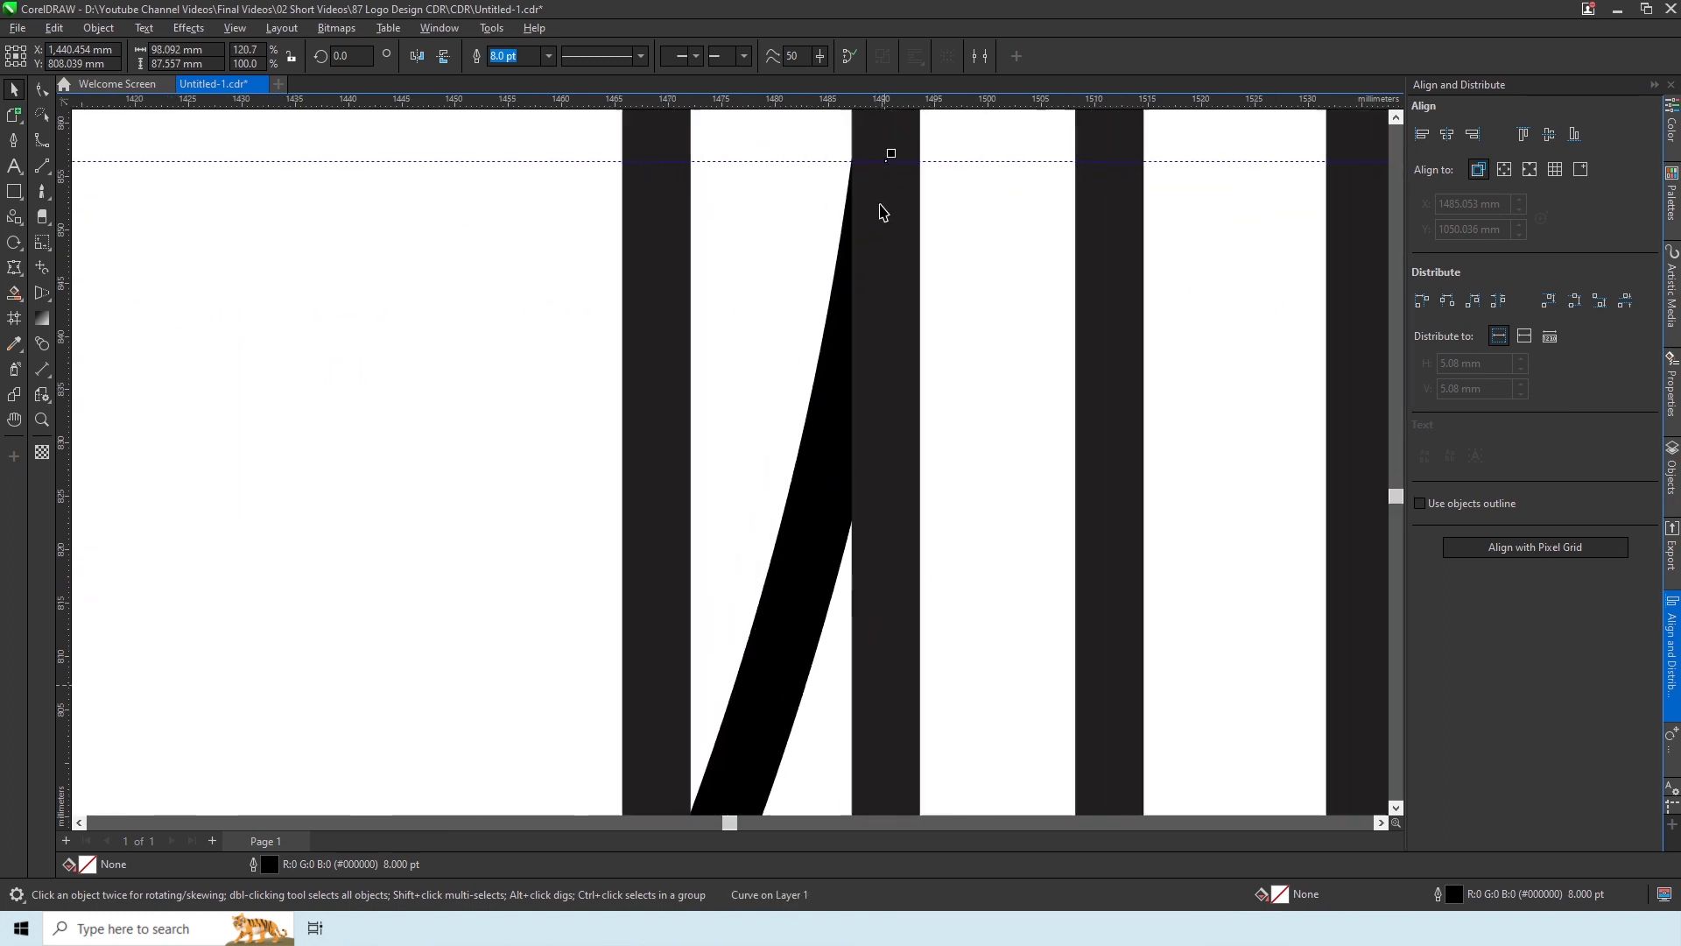
pyautogui.scroll(-4, 919, 213)
pyautogui.scroll(5, 487, 187)
pyautogui.scroll(-4, 563, 167)
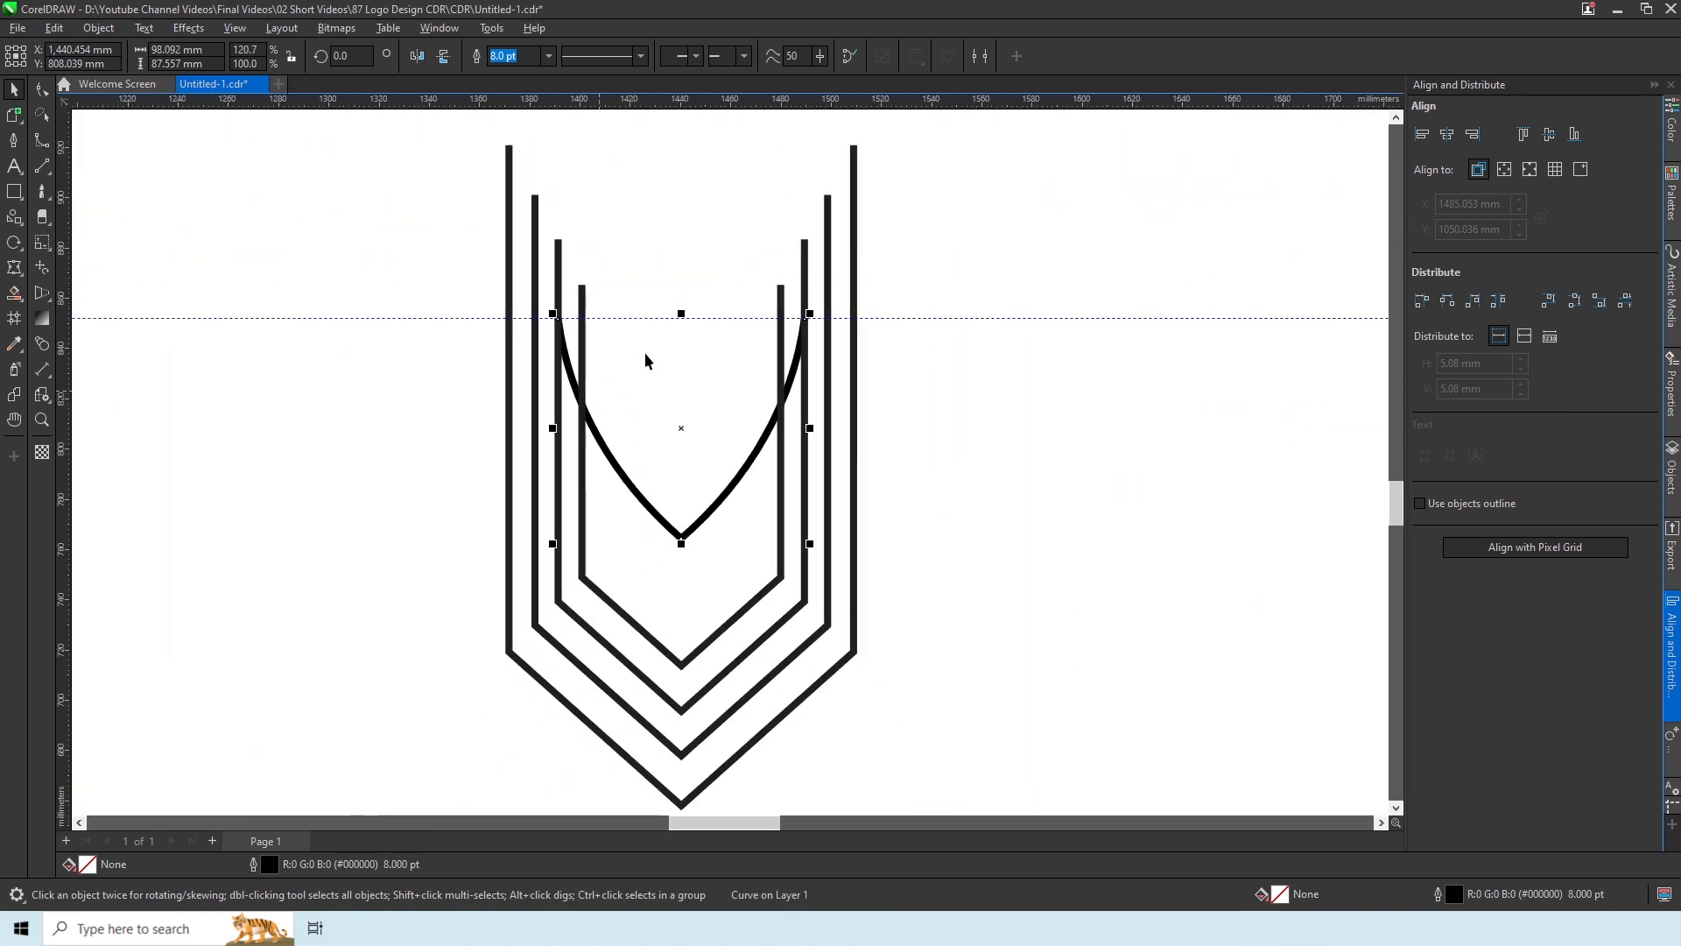
# Break the innermost outline where it crosses the V-shaped curve and delete the left side's portion above the crossing
pyautogui.click(581, 382)
pyautogui.click(42, 90)
pyautogui.scroll(5, 602, 403)
pyautogui.doubleClick(536, 400)
pyautogui.scroll(-1, 189, 293)
pyautogui.scroll(-2, 188, 298)
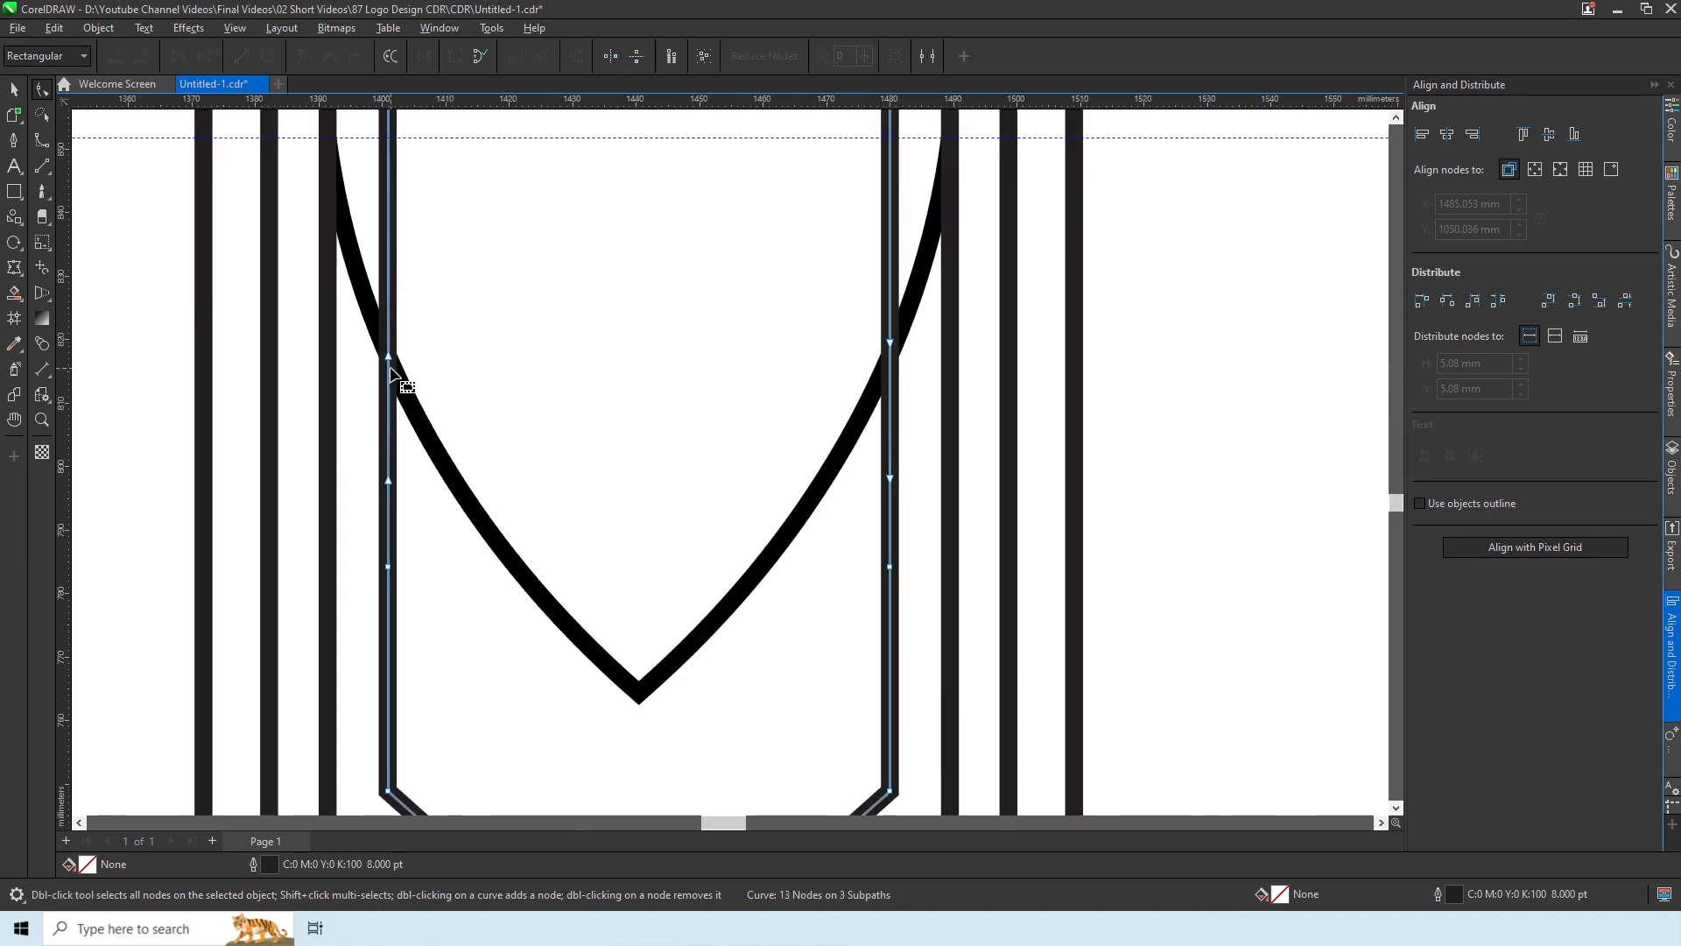
pyautogui.scroll(-3, 390, 359)
pyautogui.doubleClick(387, 160)
# Delete the part of the innermost outline's right side that extends above the V-shaped curve
pyautogui.scroll(7, 442, 325)
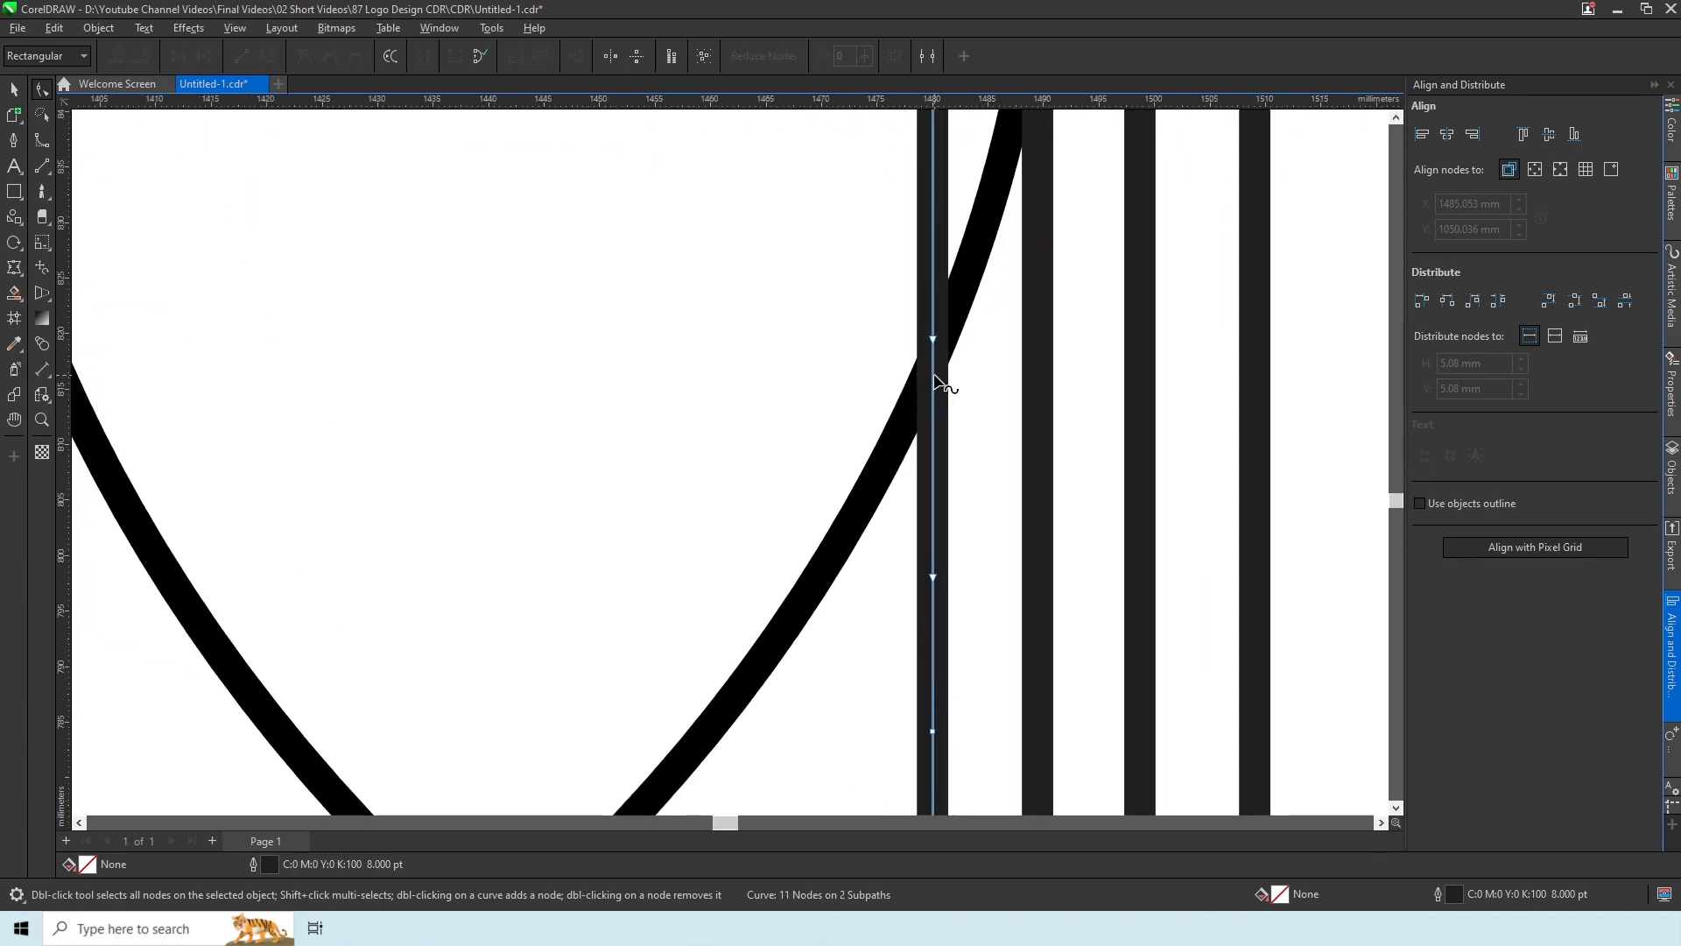
pyautogui.scroll(-2, 937, 411)
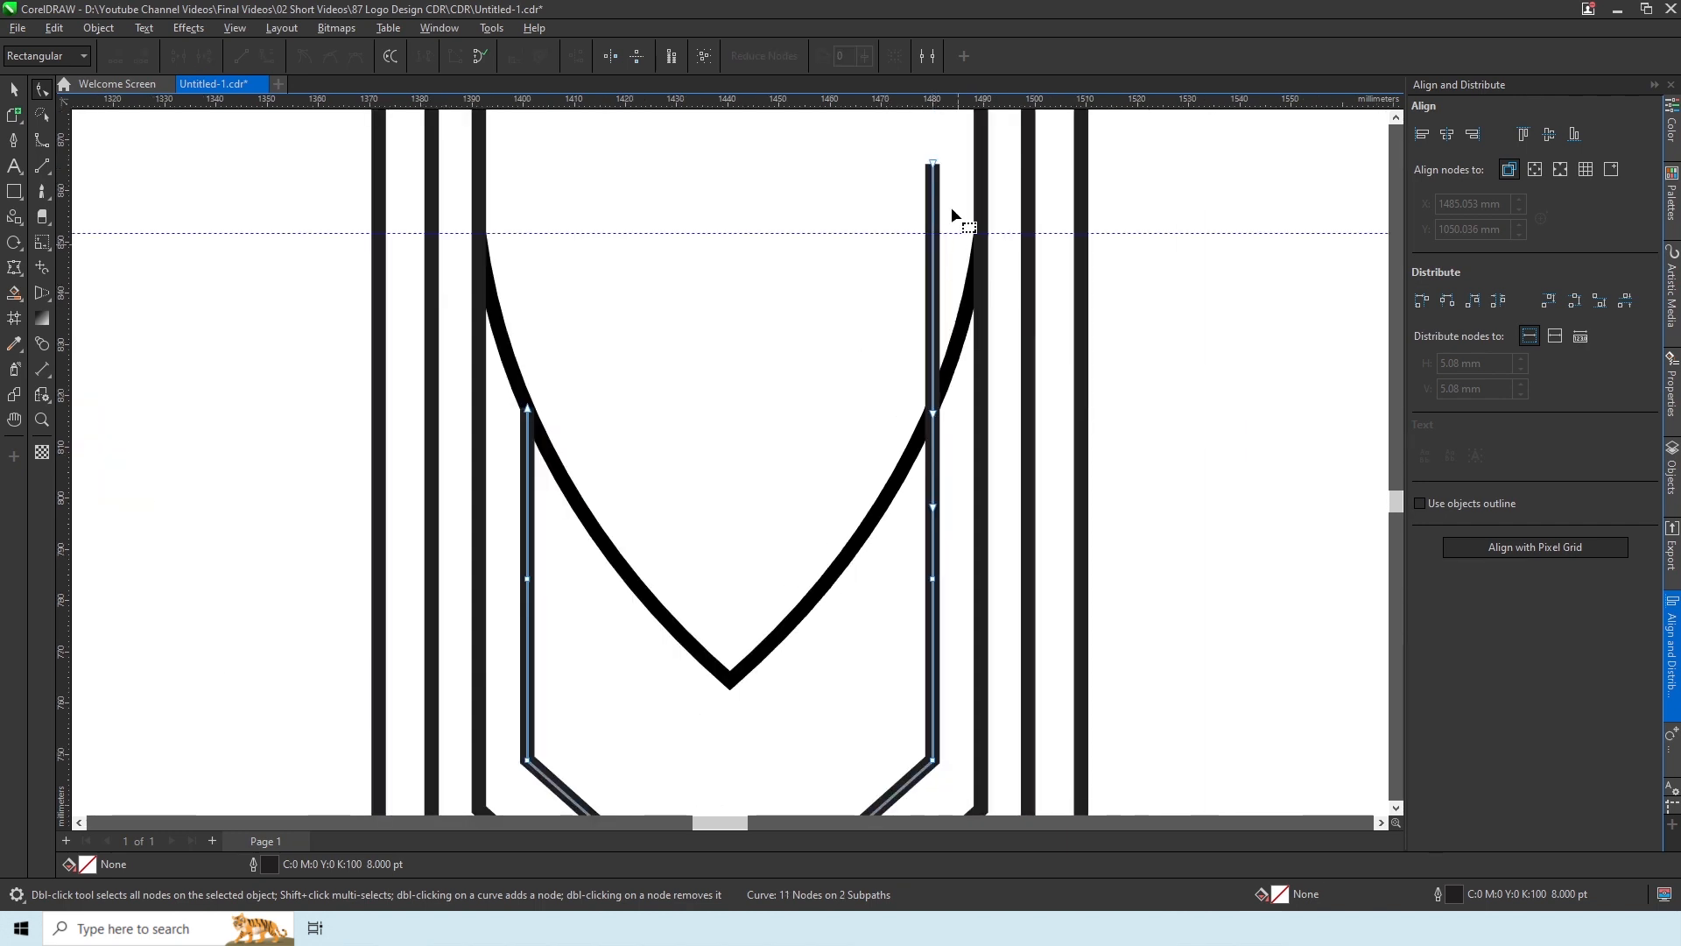
pyautogui.scroll(3, 930, 416)
pyautogui.click(933, 426)
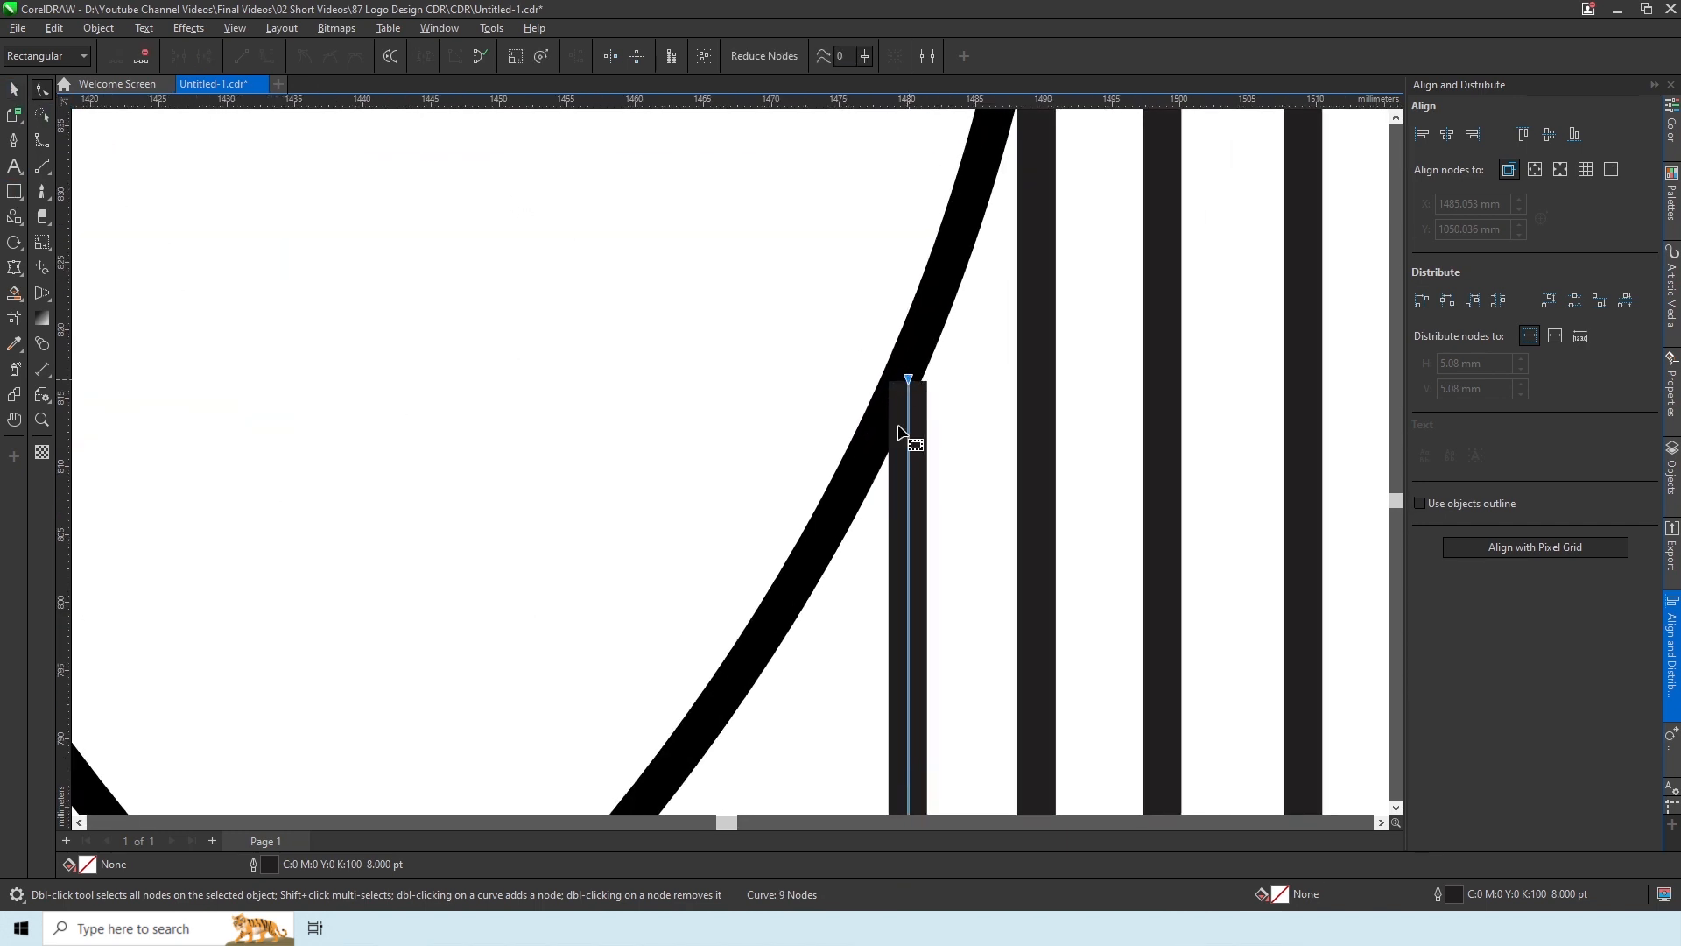
pyautogui.press('space')
pyautogui.scroll(-2, 750, 405)
pyautogui.scroll(5, 302, 399)
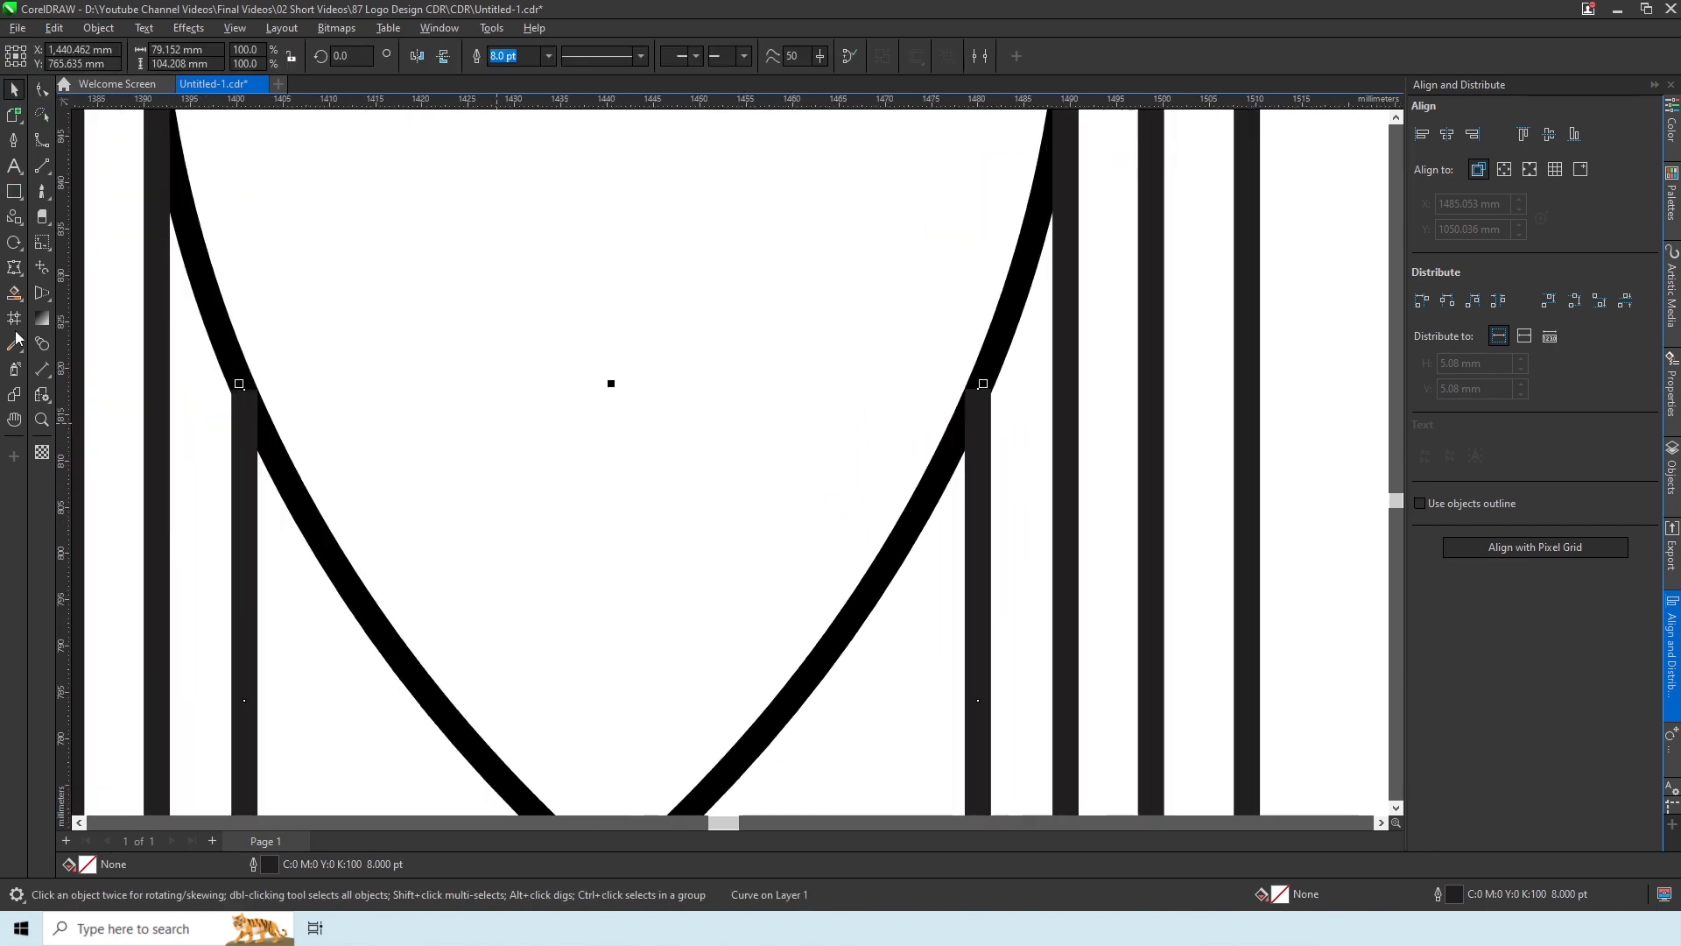
pyautogui.scroll(-7, 315, 368)
pyautogui.scroll(-2, 519, 451)
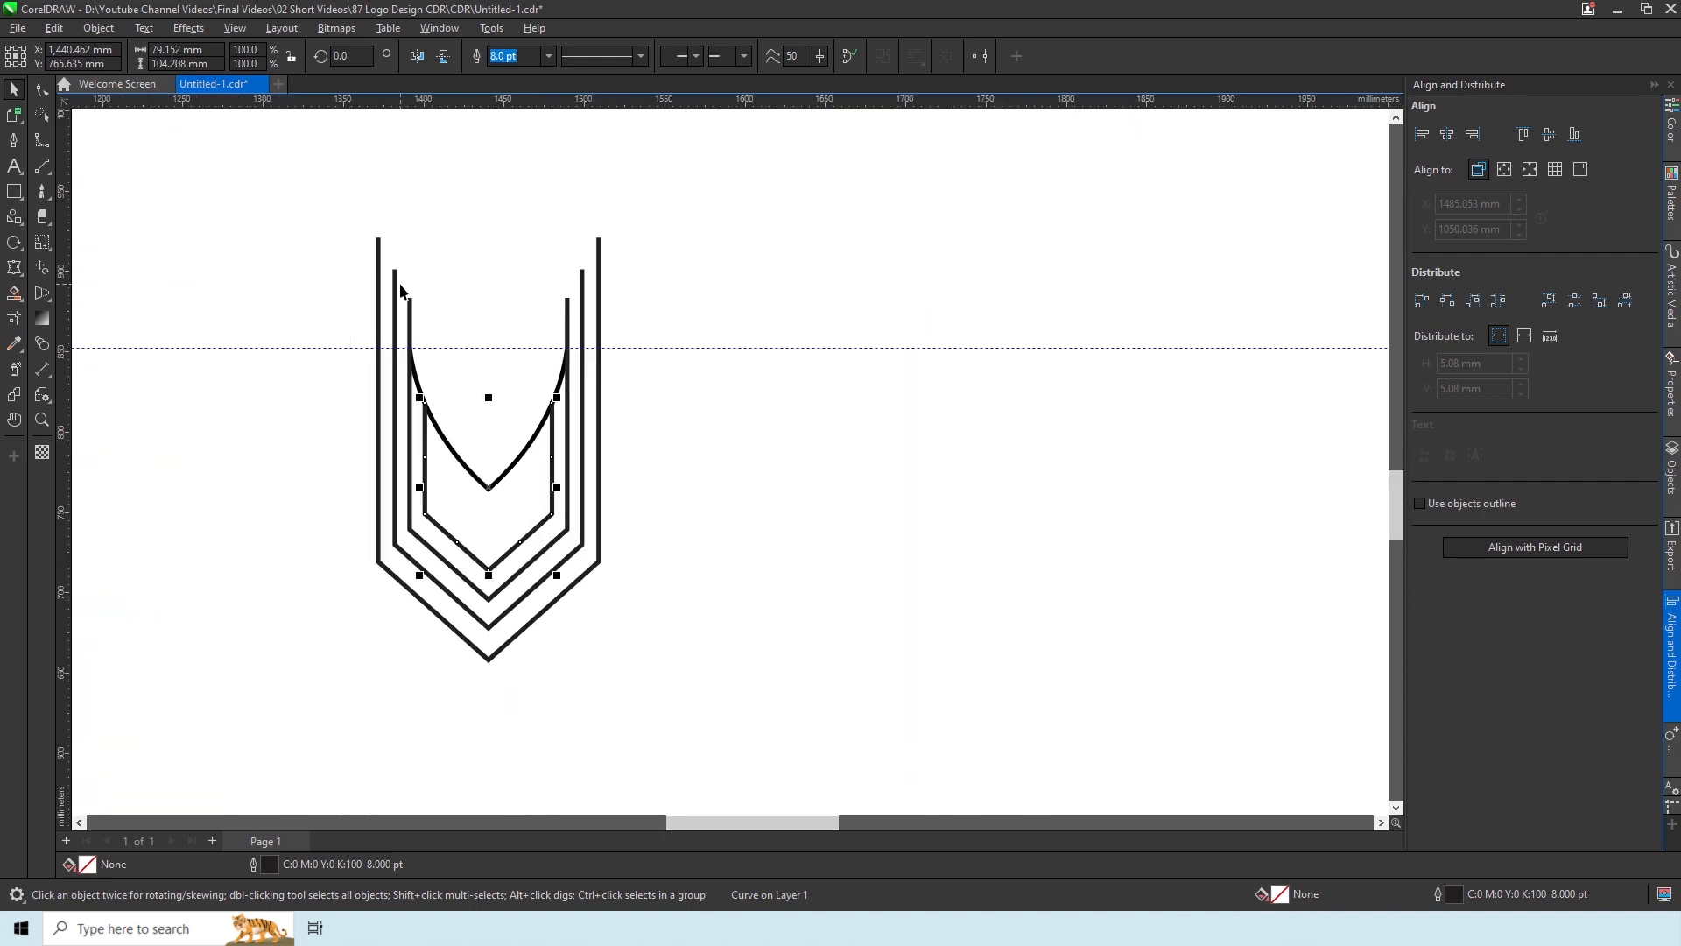
# Delete the horizontal guideline crossing the nested outlines
pyautogui.click(1094, 747)
pyautogui.click(841, 348)
pyautogui.press('Delete')
pyautogui.scroll(-1, 789, 459)
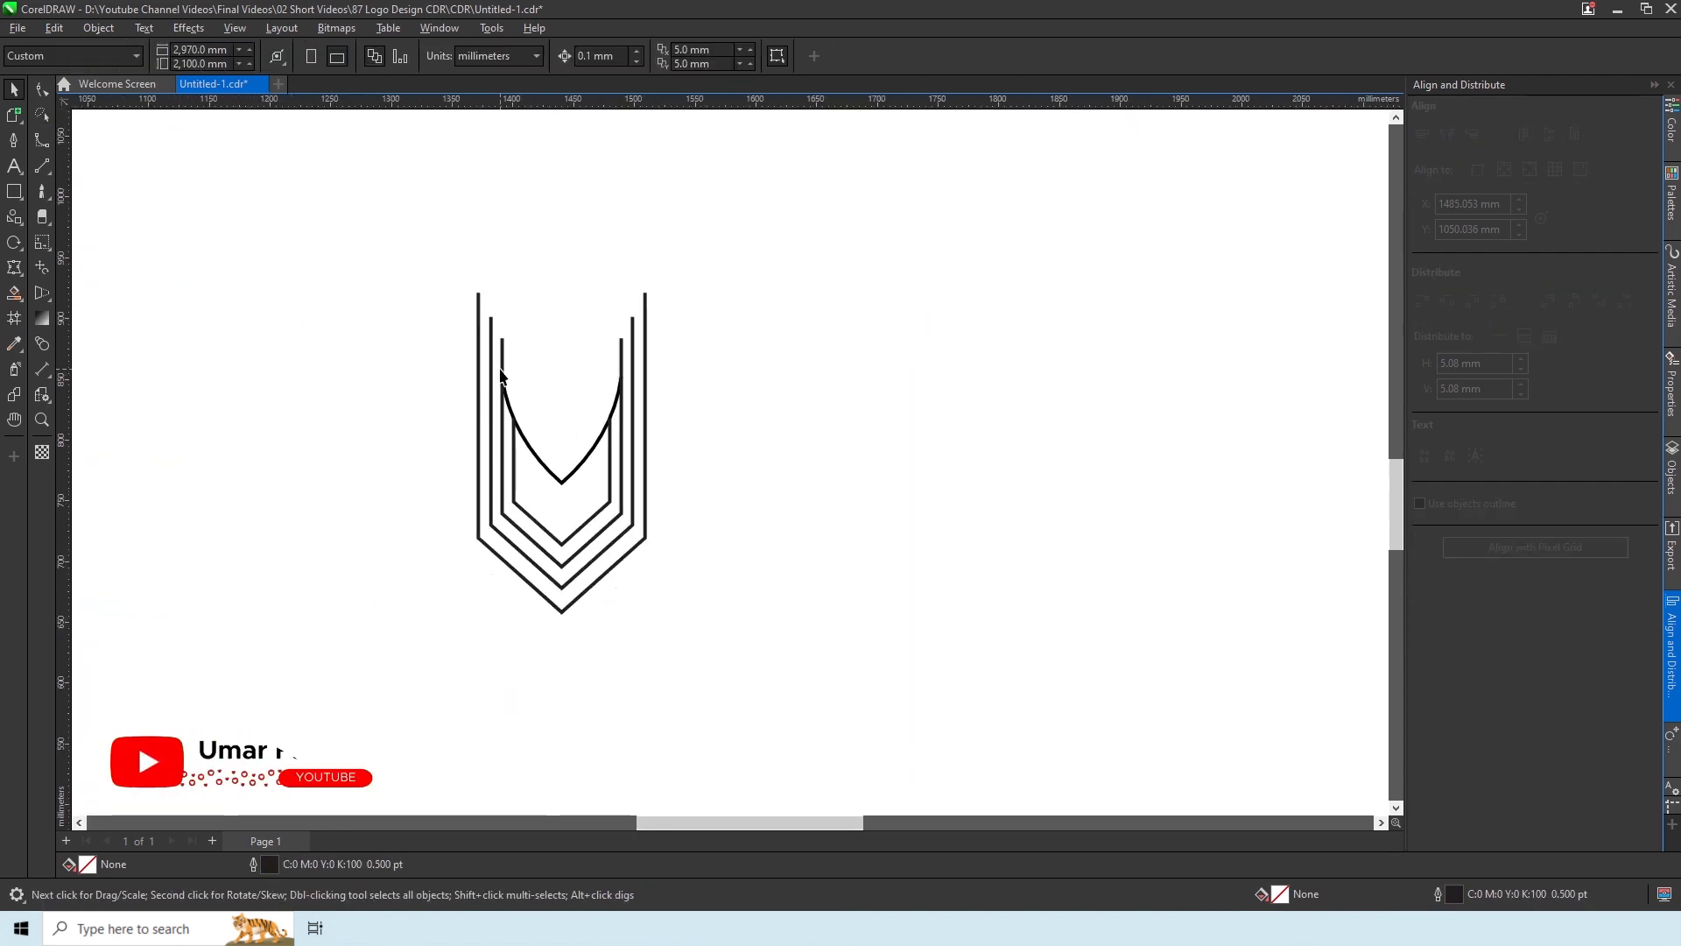
# Draw a small rectangle about 10.7 × 19.3 mm starting at the top of the second outline's left side
pyautogui.scroll(3, 501, 370)
pyautogui.click(505, 322)
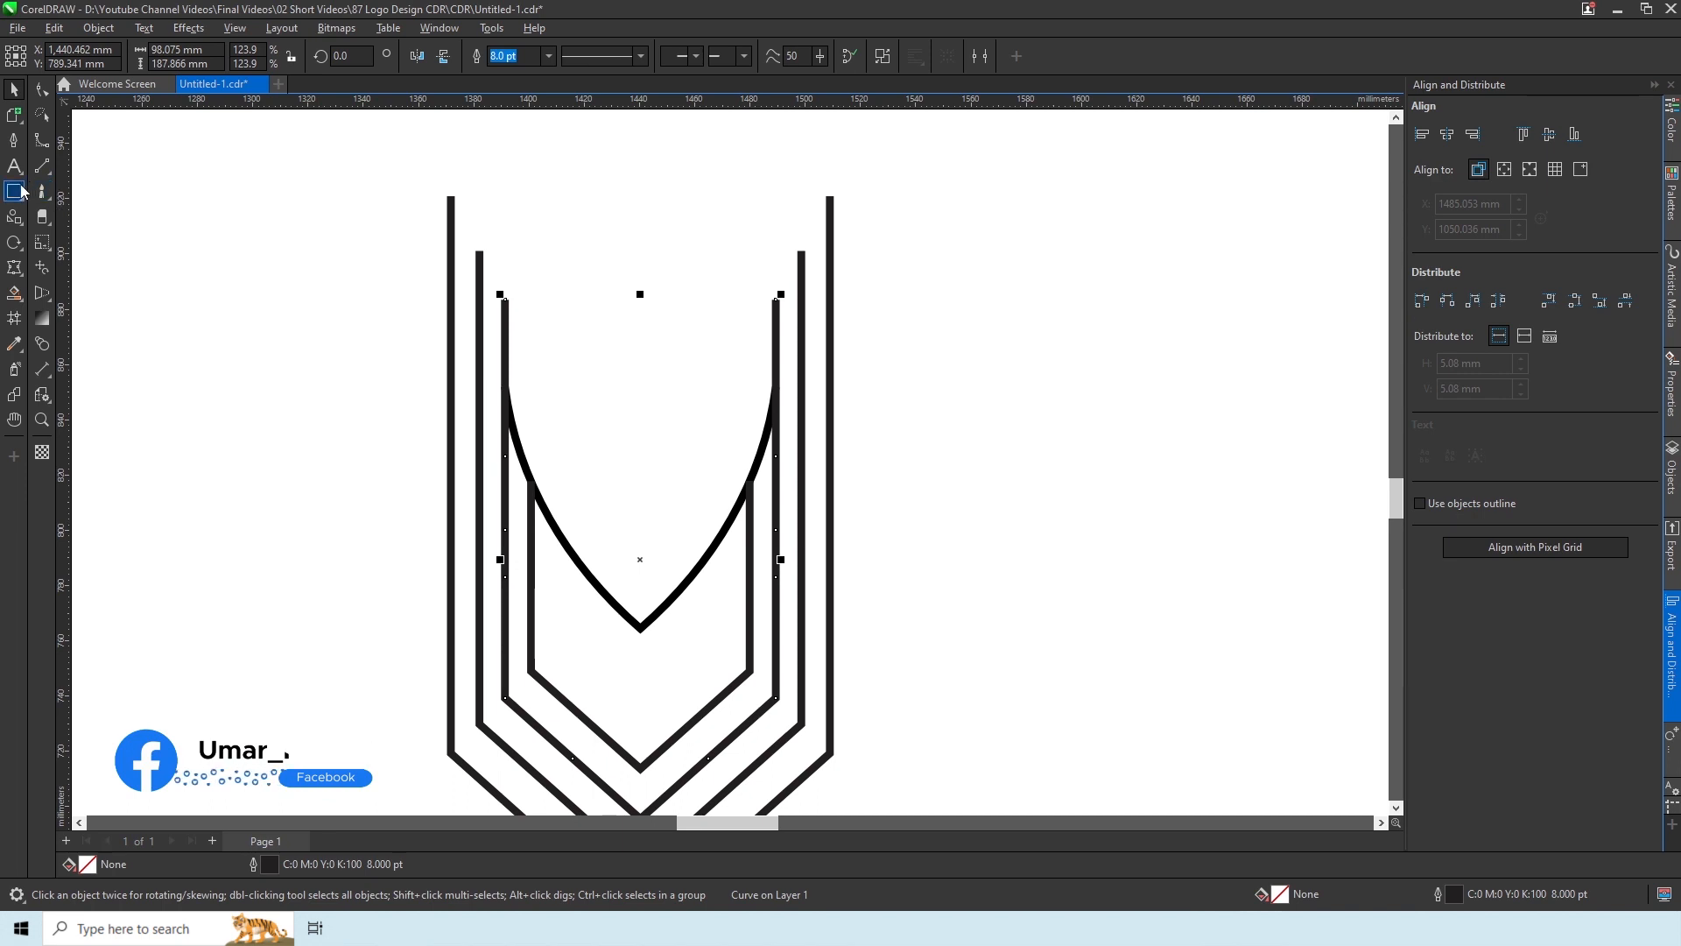
pyautogui.click(20, 190)
pyautogui.scroll(2, 613, 328)
pyautogui.moveTo(537, 268); pyautogui.dragTo(584, 322)
# Build a row of four small rectangles by duplicating the first one and the resulting pair side by side
pyautogui.click(13, 93)
pyautogui.moveTo(566, 259); pyautogui.dragTo(590, 289)
pyautogui.click(55, 27)
pyautogui.click(60, 154)
pyautogui.moveTo(277, 195); pyautogui.dragTo(653, 359)
pyautogui.click(56, 28)
pyautogui.click(105, 255)
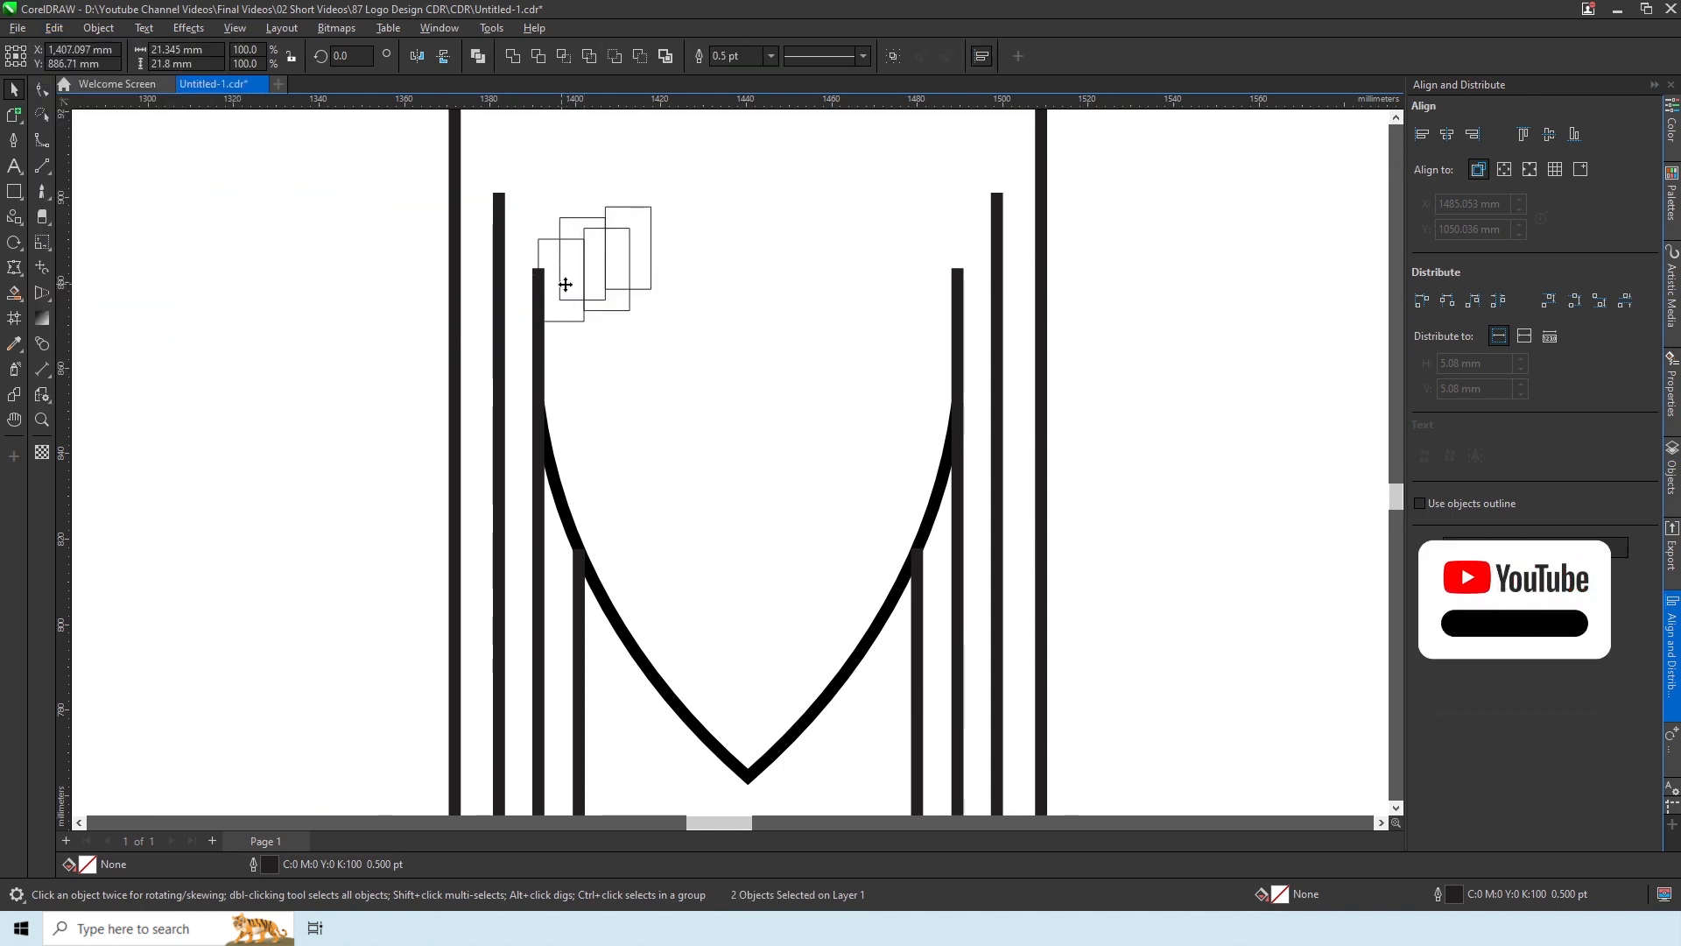
# Duplicate the four rectangles alongside themselves and add a ninth rectangle at the row's right end
pyautogui.click(54, 28)
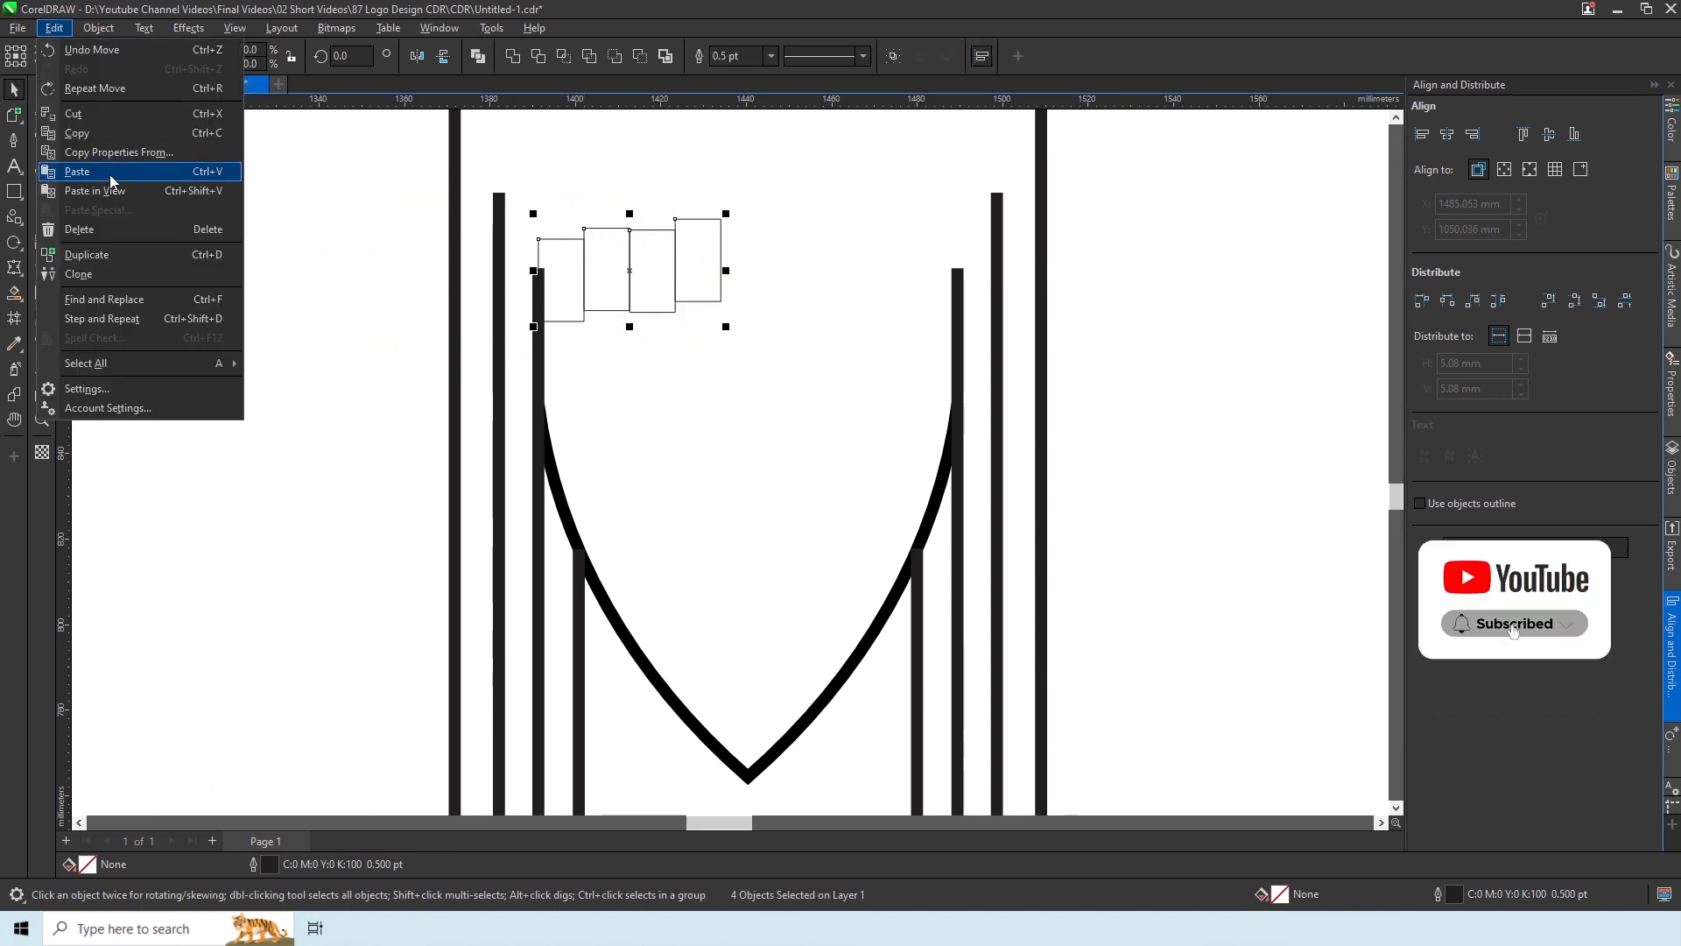
pyautogui.click(117, 253)
pyautogui.moveTo(559, 271); pyautogui.dragTo(719, 289)
pyautogui.click(876, 247)
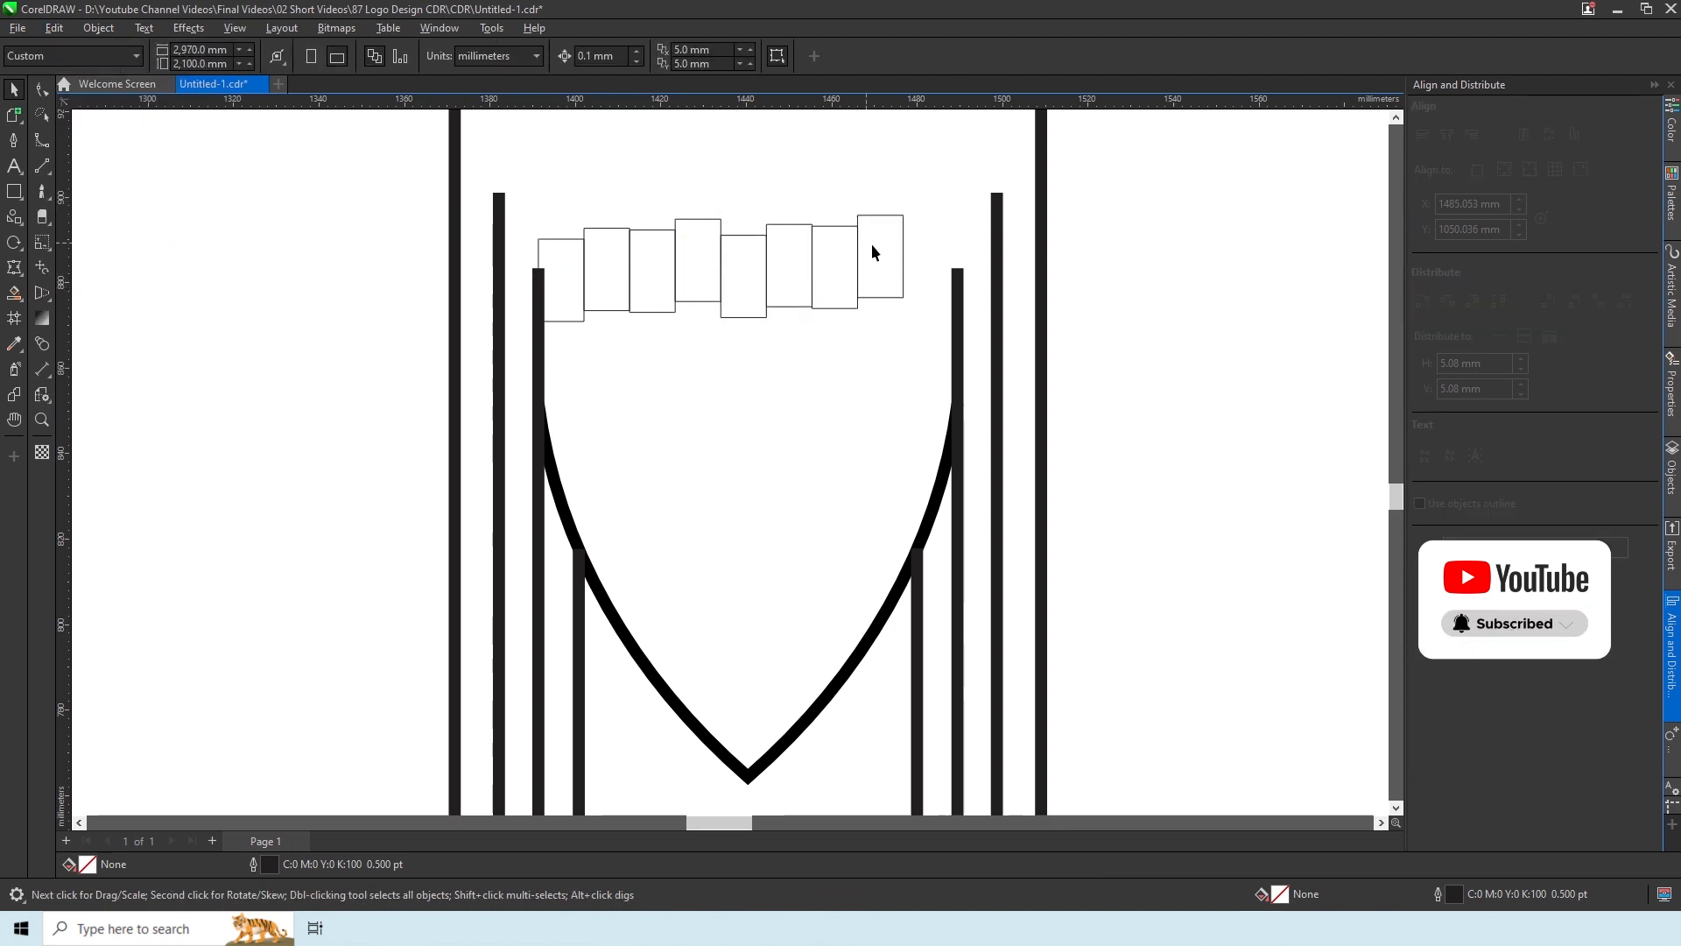
pyautogui.click(54, 28)
pyautogui.click(71, 254)
pyautogui.moveTo(879, 261)
pyautogui.mouseDown()
pyautogui.moveTo(912, 271)
pyautogui.moveTo(902, 285)
pyautogui.mouseUp()
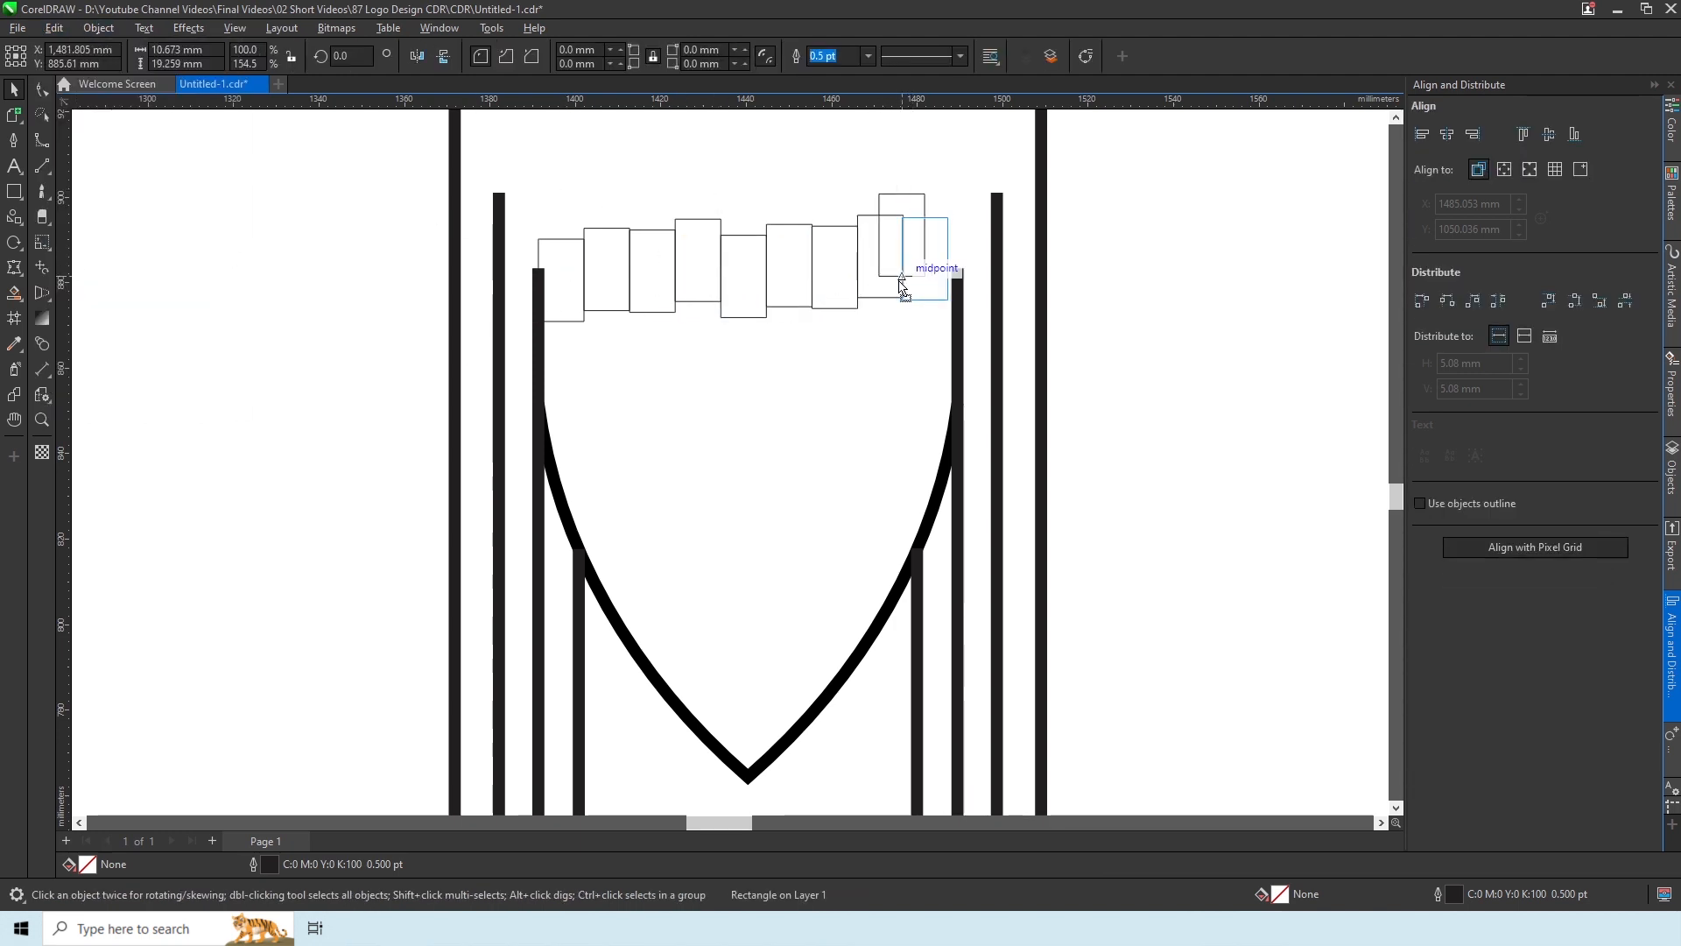
# Align the nine rectangles by their bottom edges and stretch the row to about 98 mm to span the second outline
pyautogui.moveTo(1159, 379); pyautogui.dragTo(1159, 380)
pyautogui.click(1573, 134)
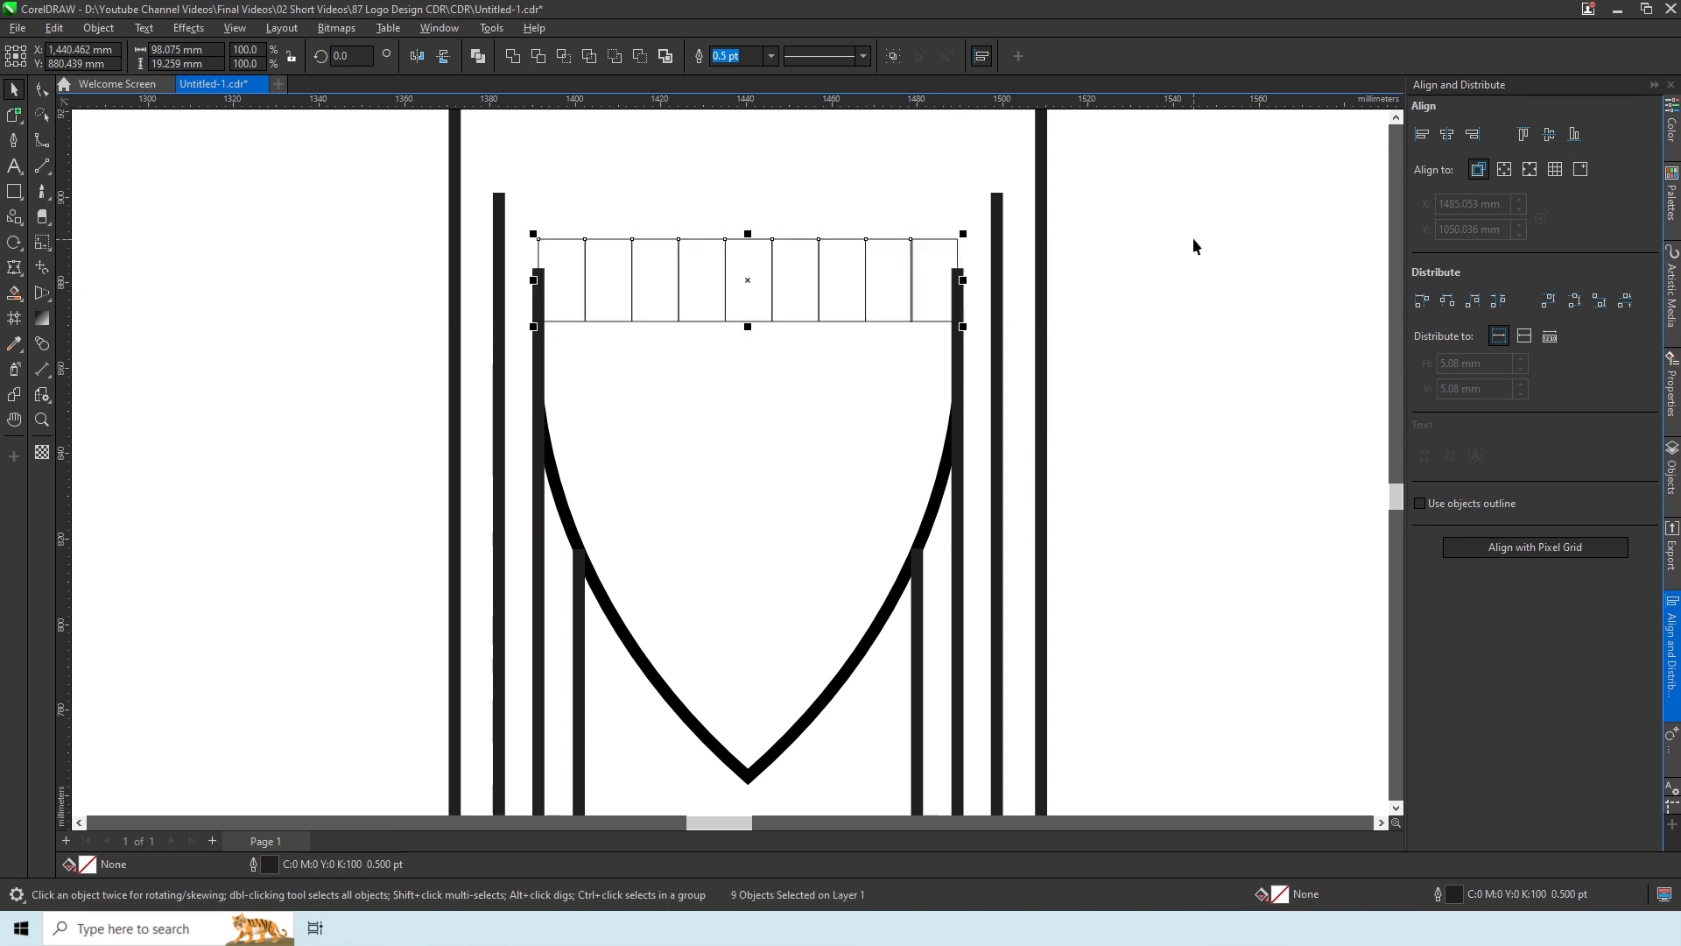
# Widen the last rectangle on the right to about 10.9 mm so it meets its neighbour's edge
pyautogui.scroll(5, 921, 254)
pyautogui.click(849, 272)
pyautogui.moveTo(850, 271); pyautogui.dragTo(849, 278)
pyautogui.scroll(-8, 895, 282)
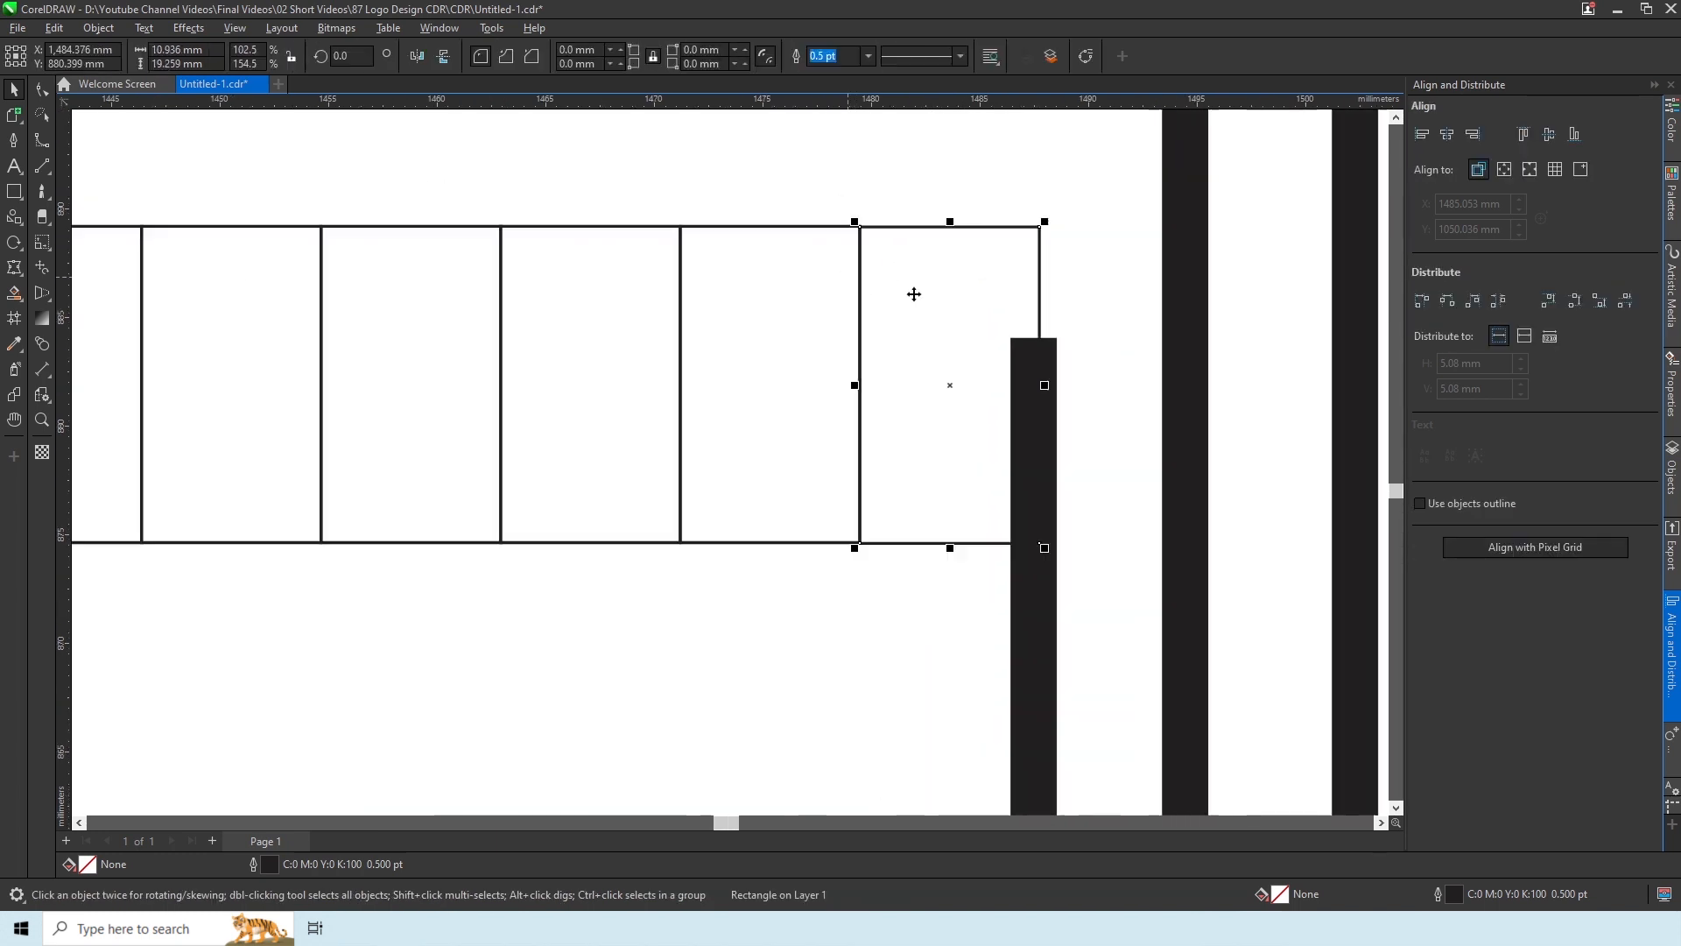
# Select the whole row of rectangles and scale its width to 99.6% to snap to the second outline's right side
pyautogui.click(1233, 249)
pyautogui.moveTo(1233, 249); pyautogui.dragTo(386, 400)
pyautogui.moveTo(1043, 317); pyautogui.dragTo(1041, 318)
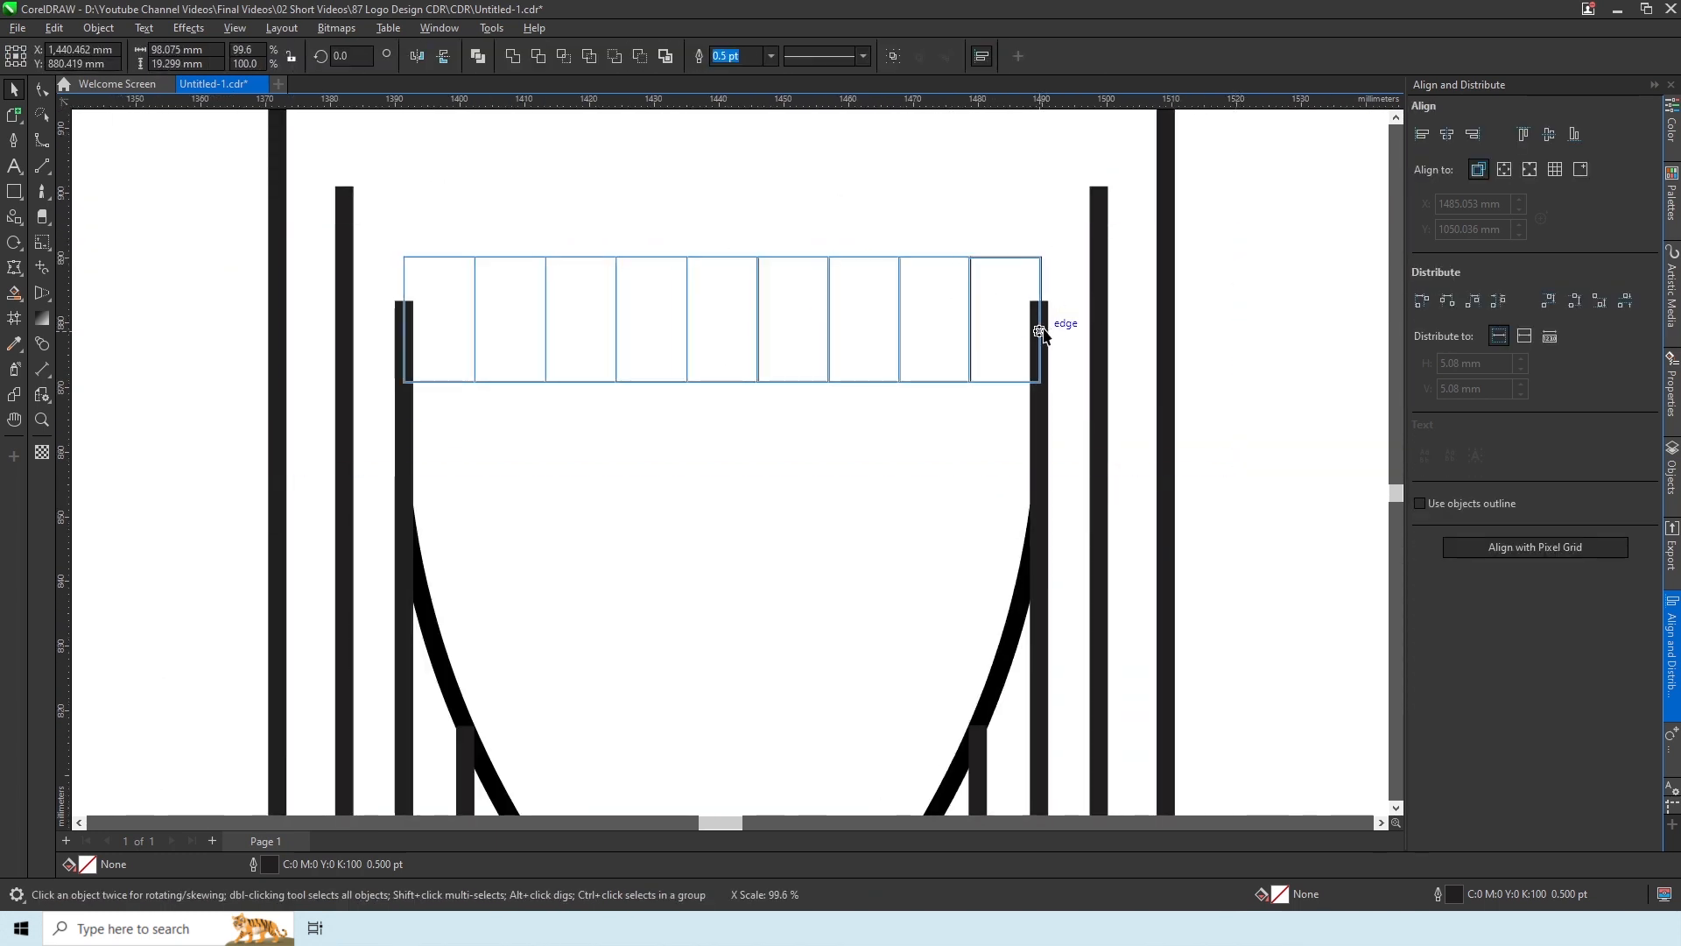
# Set the outline width of the nine rectangles to 8 pt
pyautogui.click(771, 56)
pyautogui.click(755, 195)
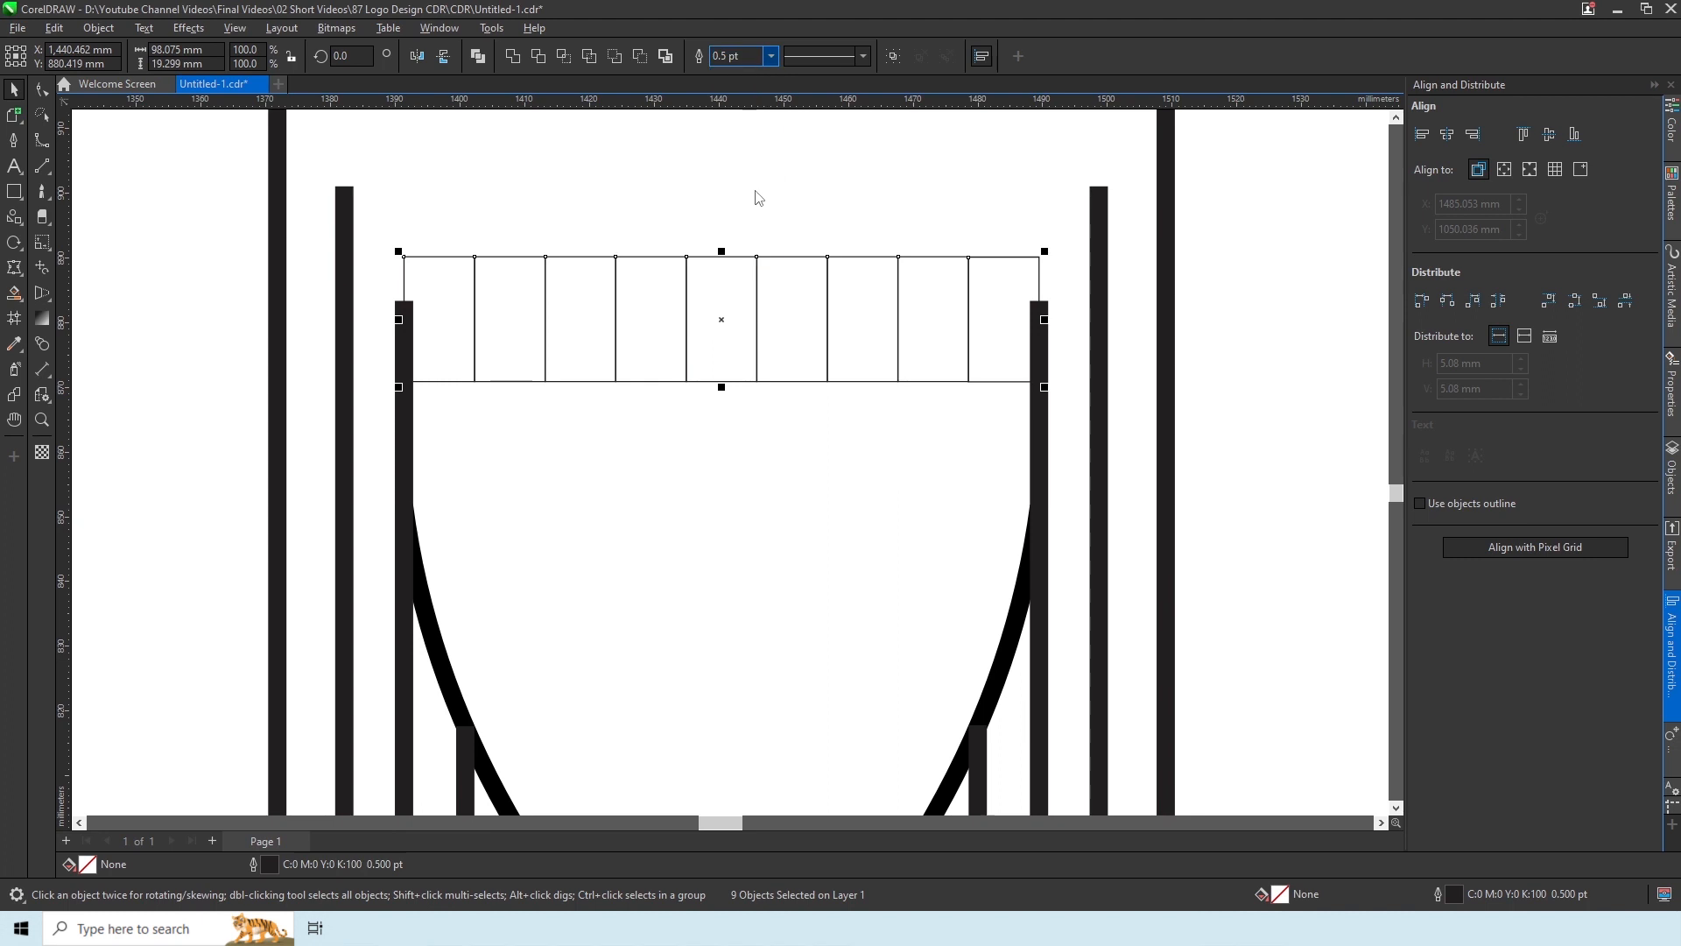
pyautogui.click(281, 285)
# Delete every second rectangle in the row so that five evenly spaced ones remain
pyautogui.click(476, 342)
pyautogui.press('Delete')
pyautogui.click(615, 359)
pyautogui.press('Delete')
pyautogui.click(756, 363)
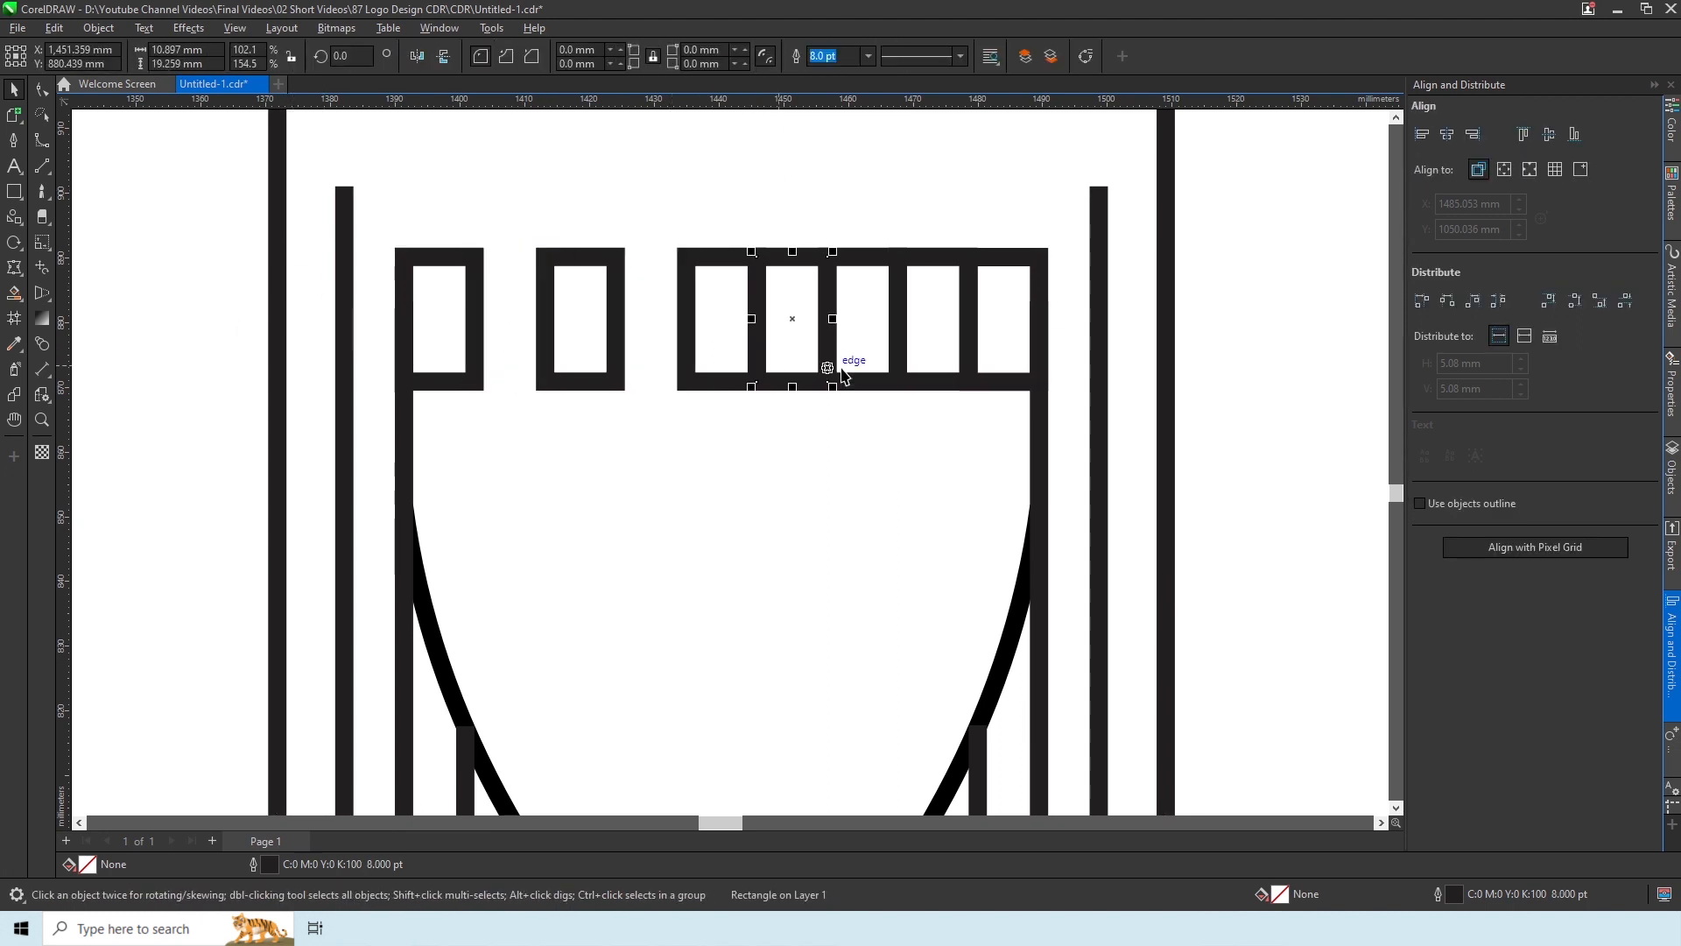
pyautogui.press('Delete')
# Convert the last rectangle on the right to curves and remove its top edge to leave an open U shape
pyautogui.click(970, 262)
pyautogui.click(1086, 57)
pyautogui.click(42, 89)
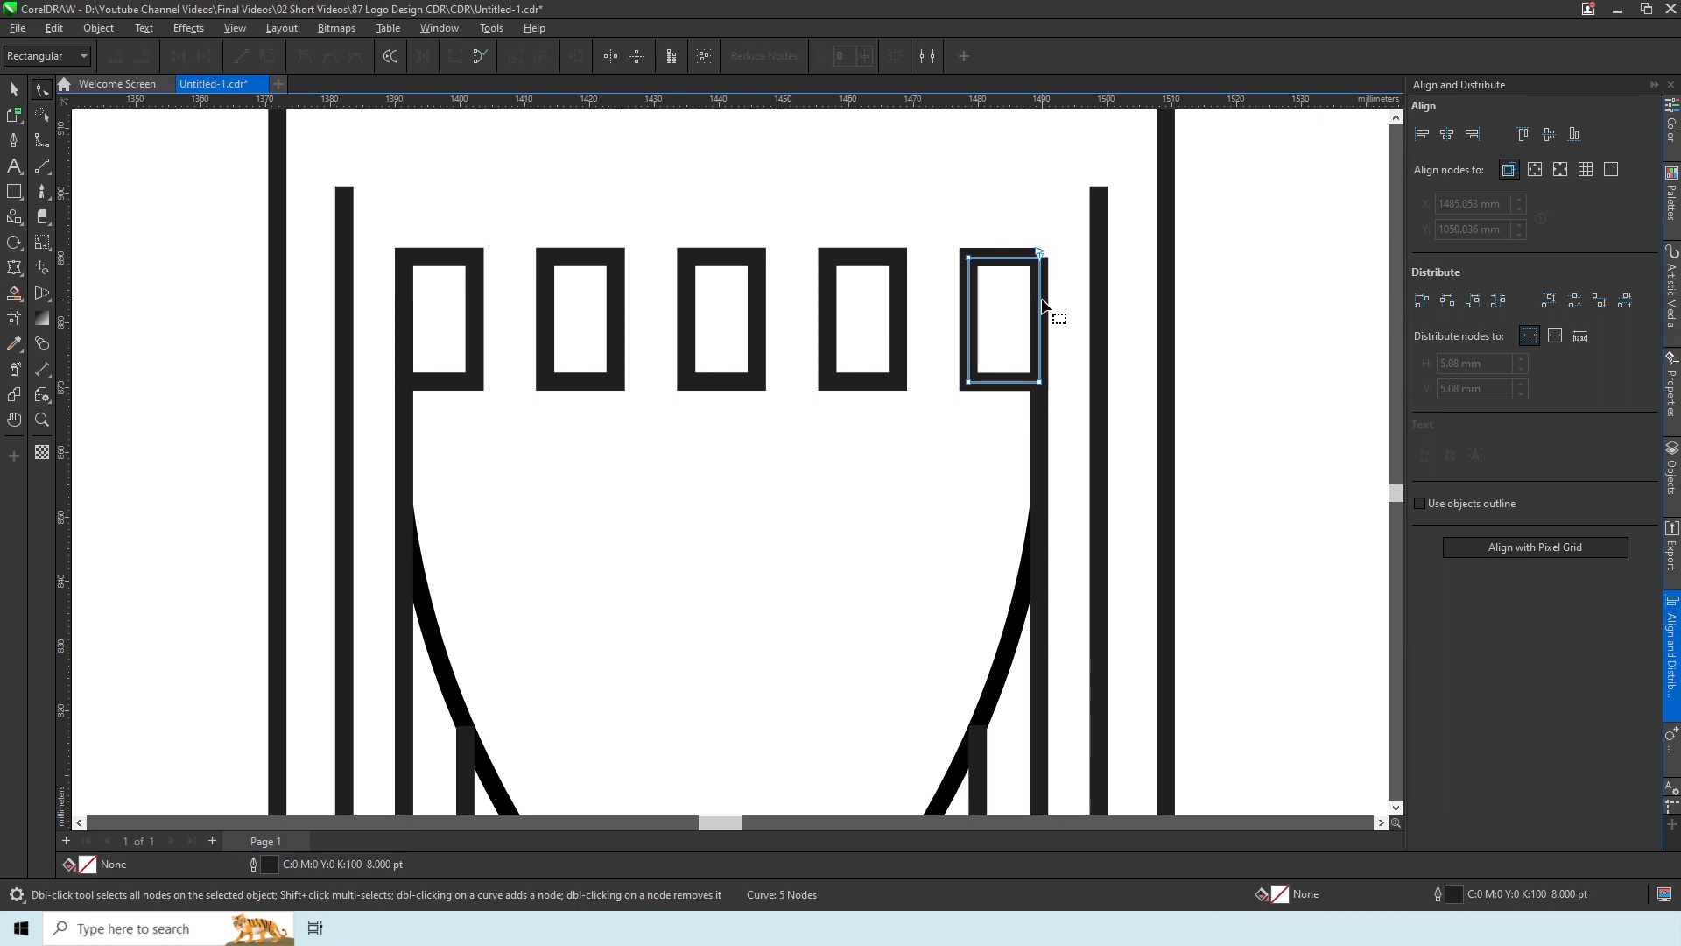
pyautogui.press('space')
# Duplicate the open U shape four times
pyautogui.click(59, 31)
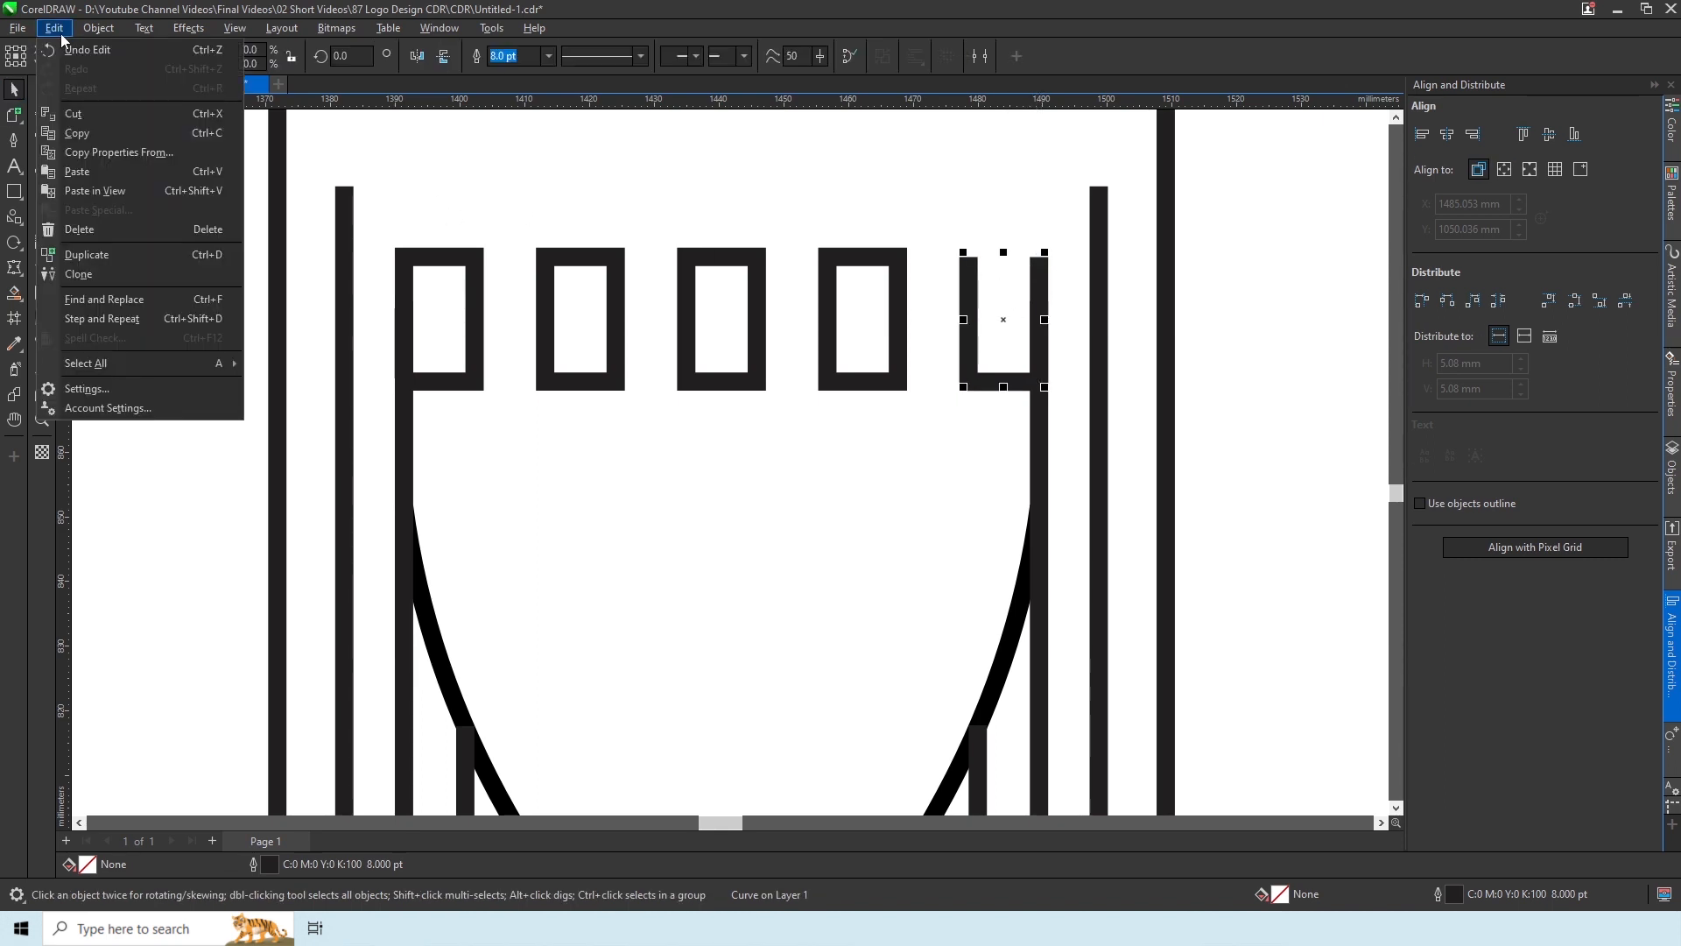
pyautogui.click(93, 254)
pyautogui.click(55, 28)
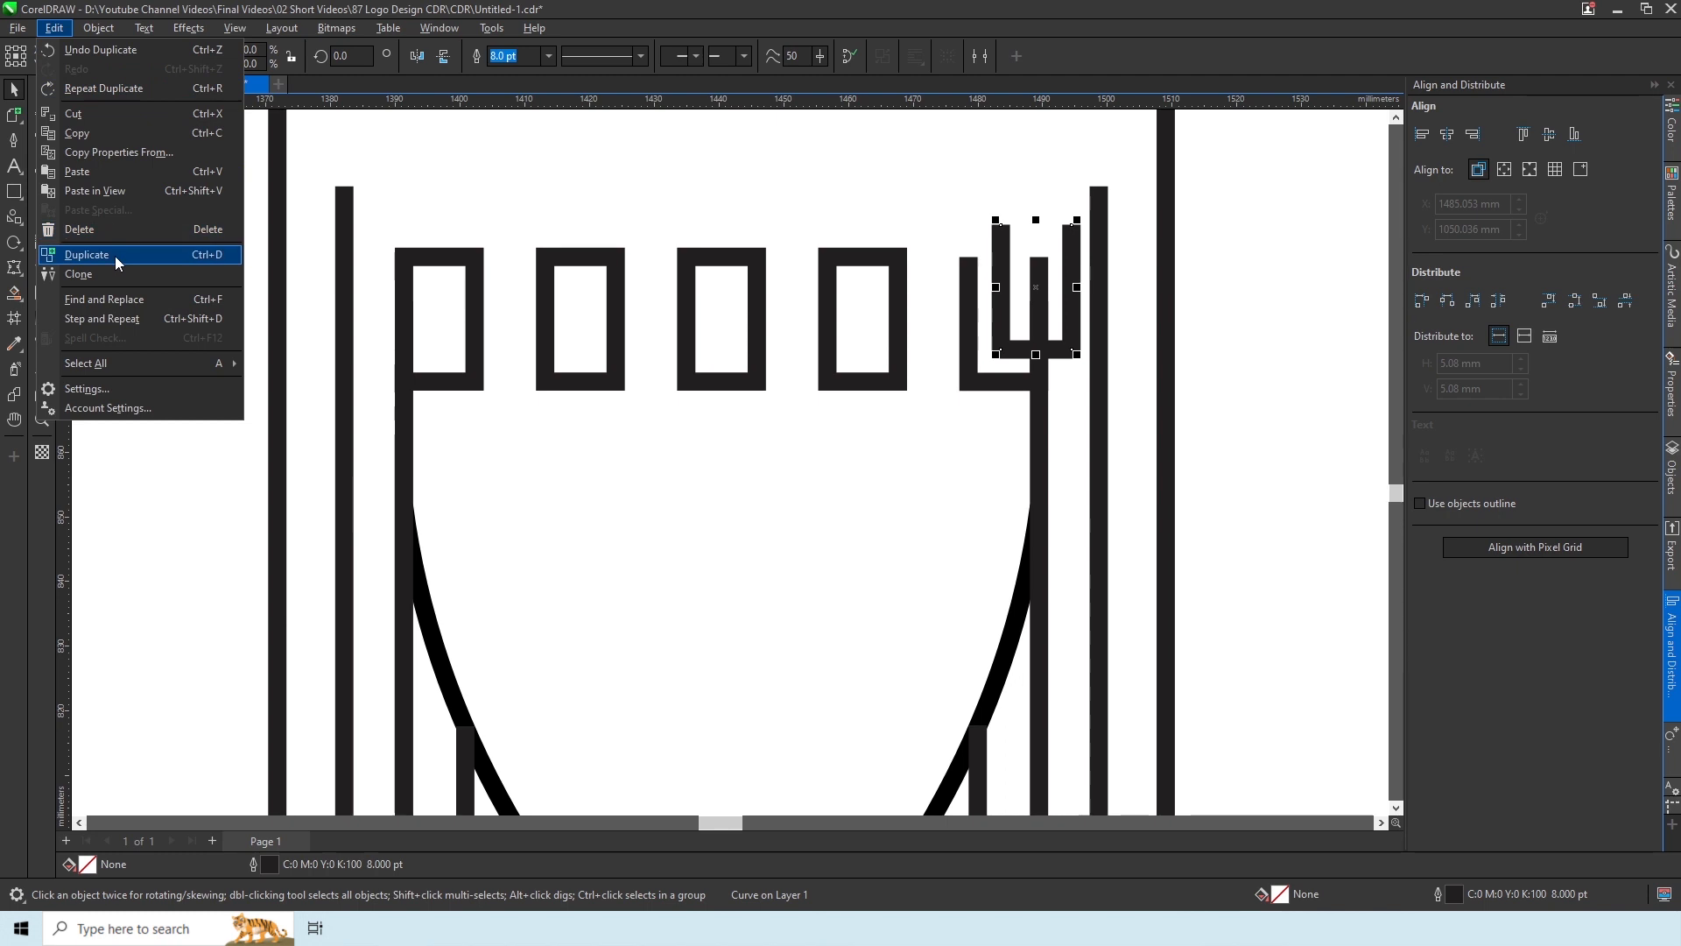
pyautogui.click(113, 256)
pyautogui.click(53, 33)
pyautogui.click(96, 253)
pyautogui.click(54, 30)
pyautogui.click(110, 254)
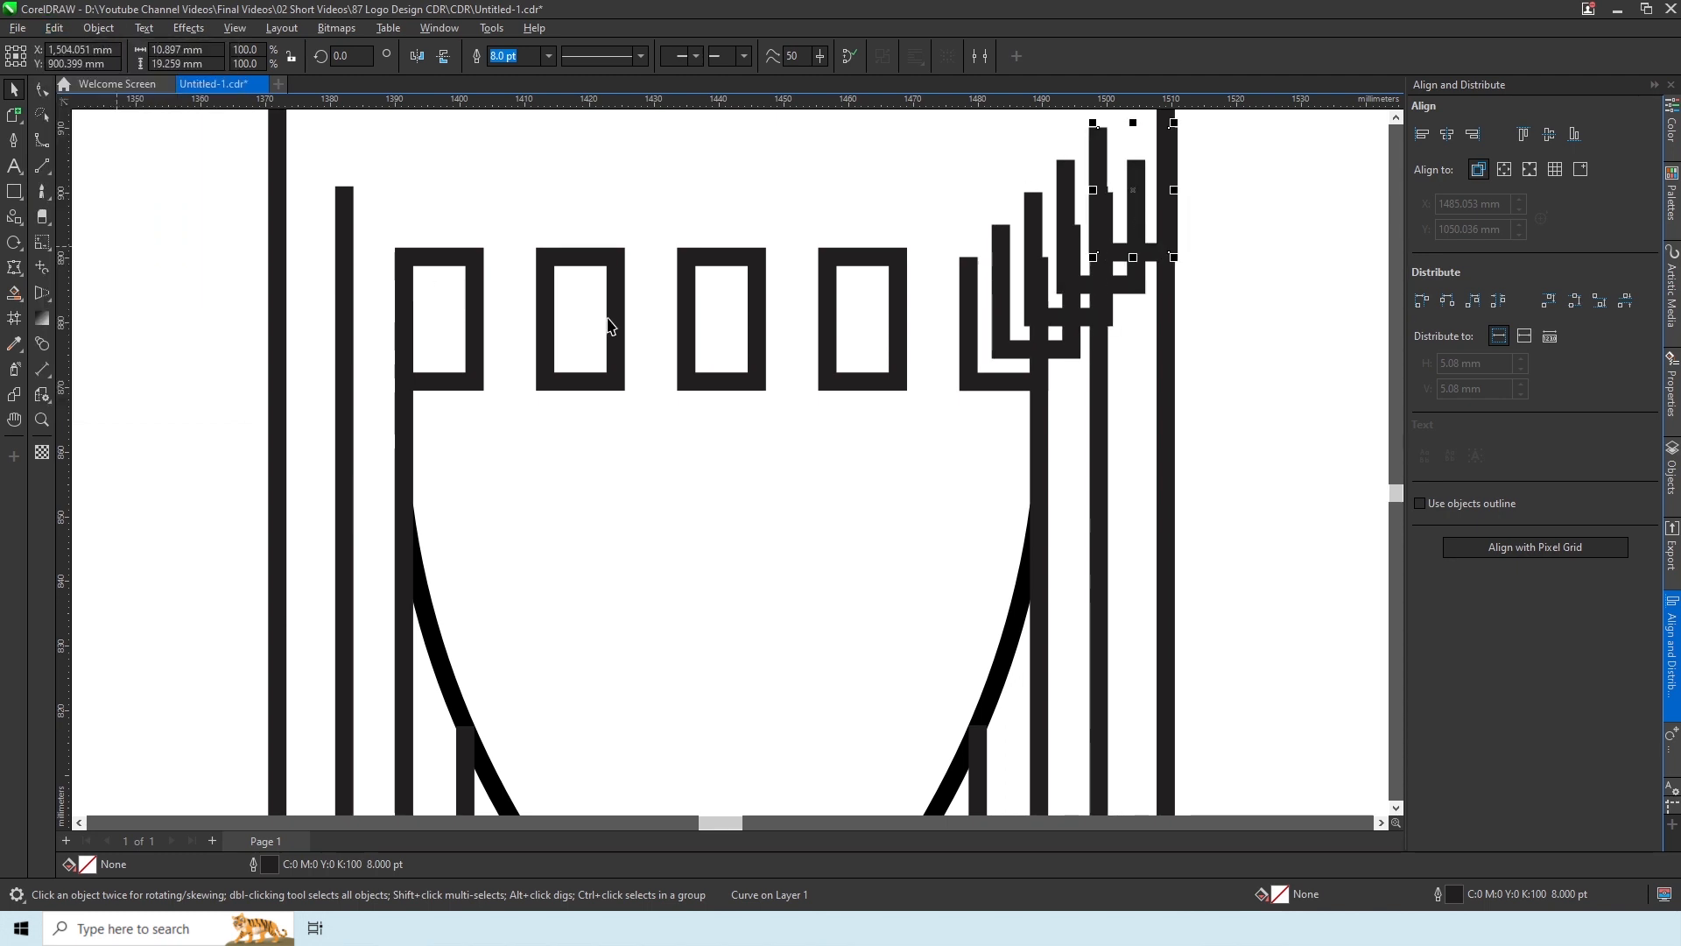
# Align two of the U-shaped copies by their centres, horizontally and vertically, on the fourth and third rectangles
pyautogui.keyDown('shift'); pyautogui.click(866, 379); pyautogui.keyUp('shift')
pyautogui.click(1549, 134)
pyautogui.click(1446, 134)
pyautogui.click(1068, 200)
pyautogui.keyDown('shift'); pyautogui.click(755, 378); pyautogui.keyUp('shift')
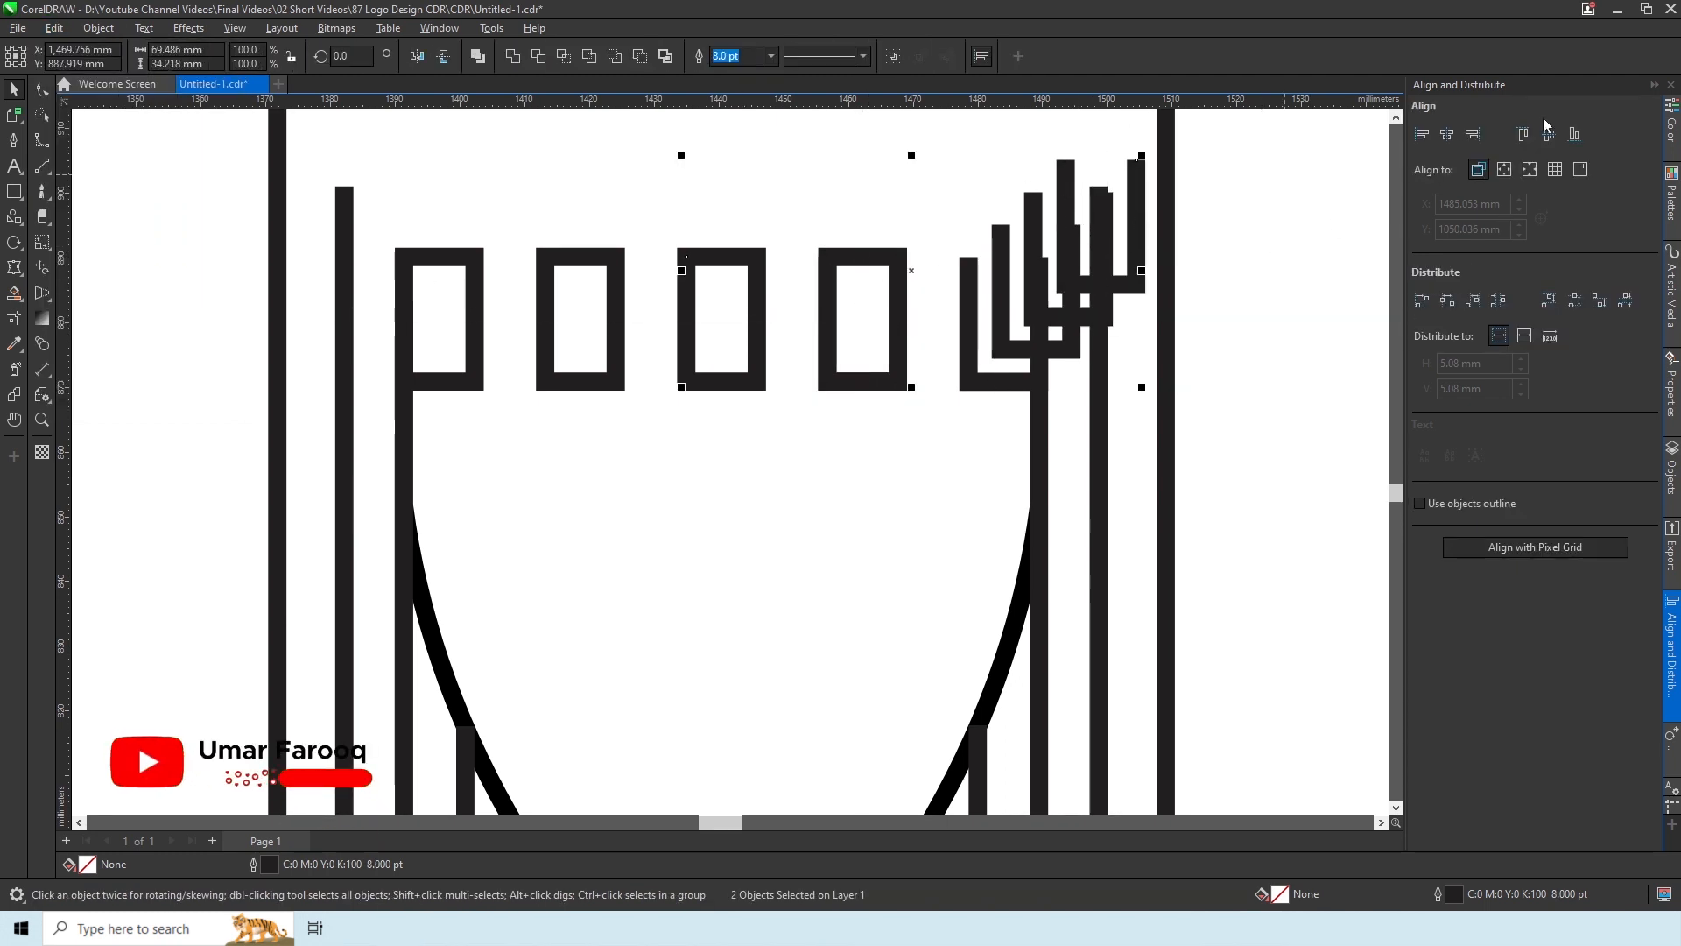
pyautogui.click(1548, 134)
pyautogui.click(1446, 133)
# Align the other two U-shaped copies by their centres on the second and first rectangles
pyautogui.click(1034, 219)
pyautogui.keyDown('shift'); pyautogui.click(615, 319); pyautogui.keyUp('shift')
pyautogui.click(1446, 134)
pyautogui.click(1548, 135)
pyautogui.click(1002, 240)
pyautogui.keyDown('shift'); pyautogui.click(475, 332); pyautogui.keyUp('shift')
pyautogui.click(1447, 134)
pyautogui.click(1549, 134)
# Delete the four closed rectangles underneath so only the open U shapes remain
pyautogui.click(802, 291)
pyautogui.click(848, 256)
pyautogui.press('Delete')
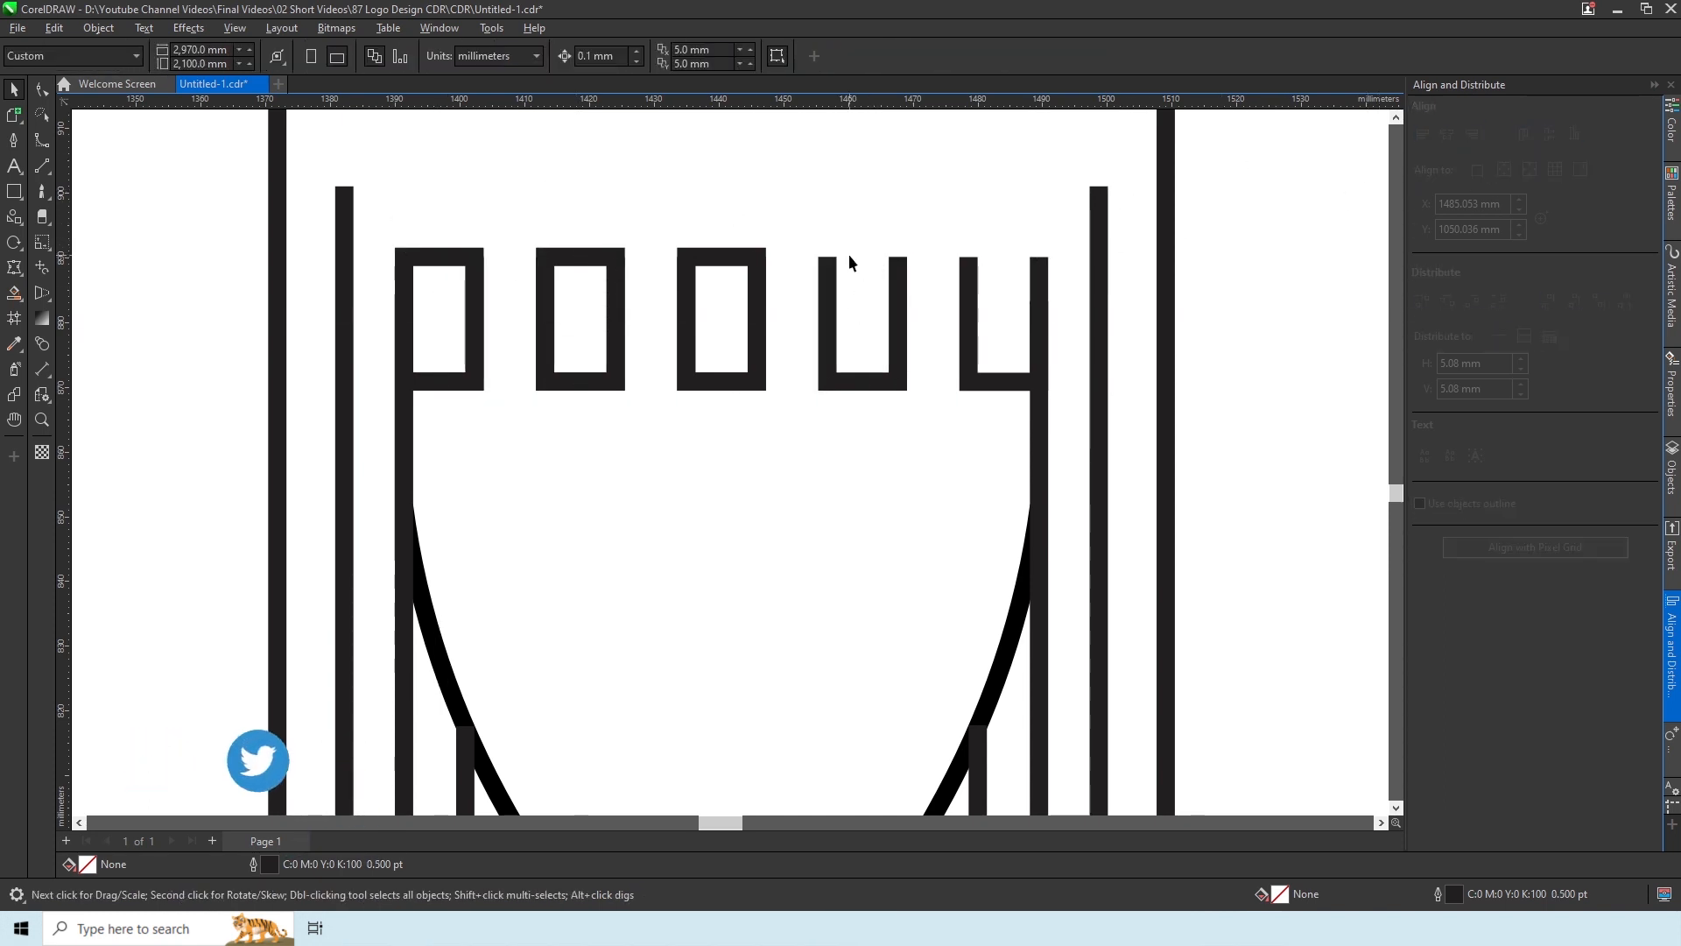
pyautogui.click(718, 255)
pyautogui.press('Delete')
pyautogui.click(581, 256)
pyautogui.press('Delete')
pyautogui.click(448, 256)
pyautogui.press('Delete')
# Shorten the outer arms of the first and last U shapes so they end within the inner outline's vertical strokes
pyautogui.click(474, 294)
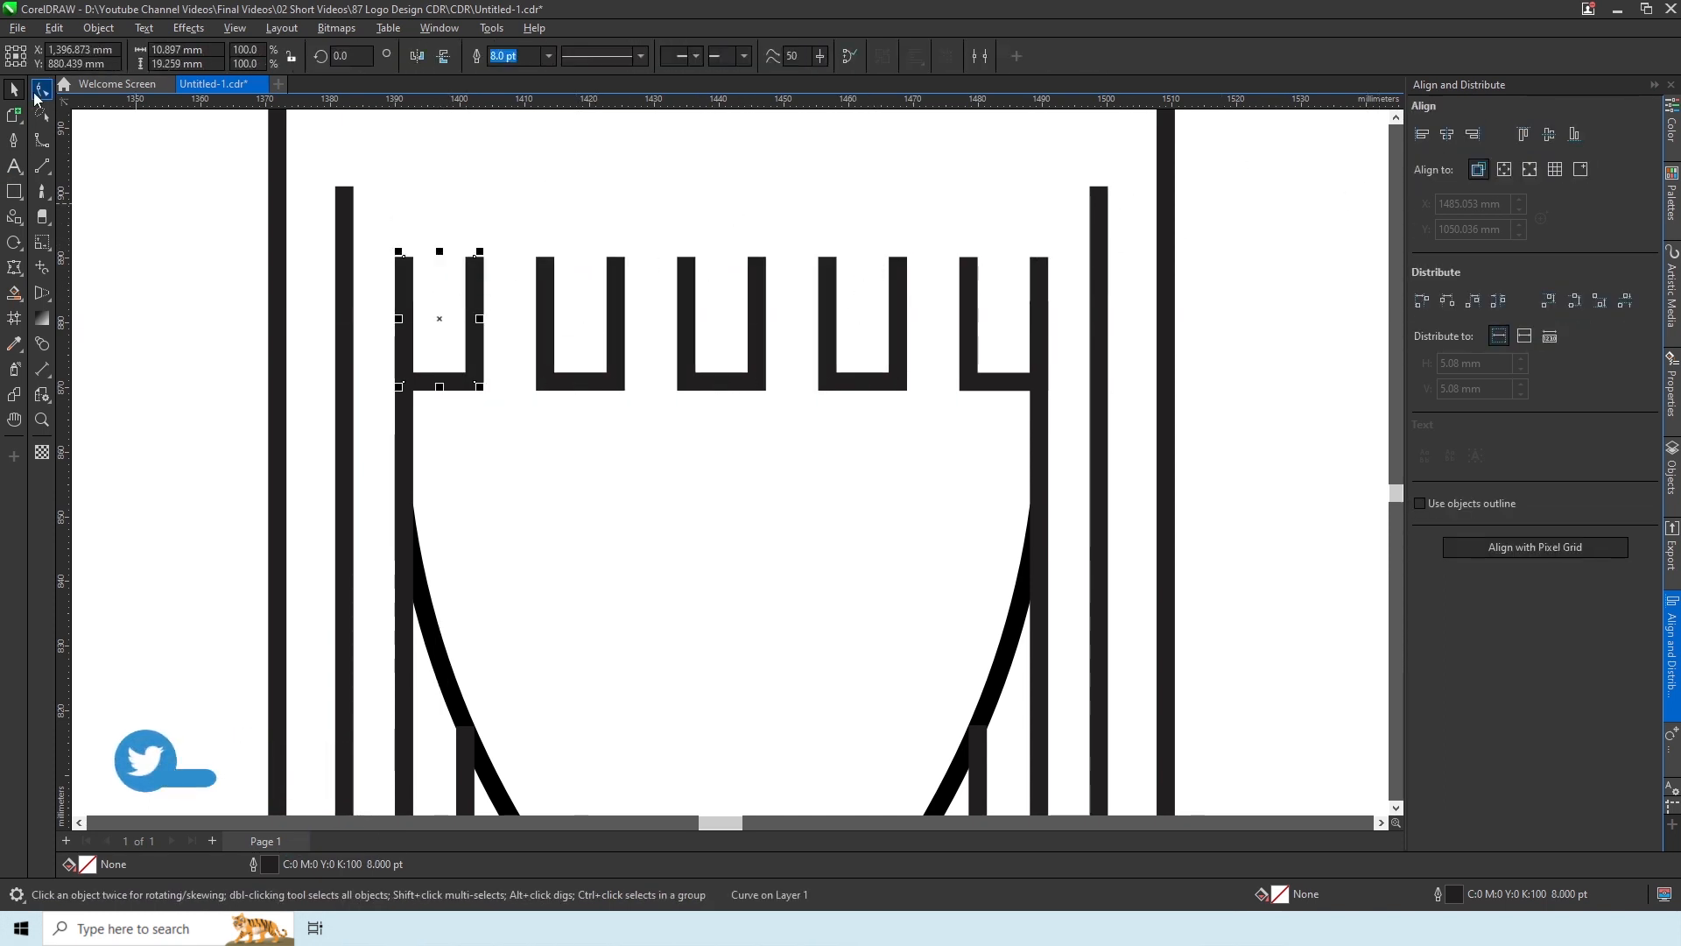
pyautogui.click(41, 90)
pyautogui.moveTo(403, 257); pyautogui.dragTo(404, 332)
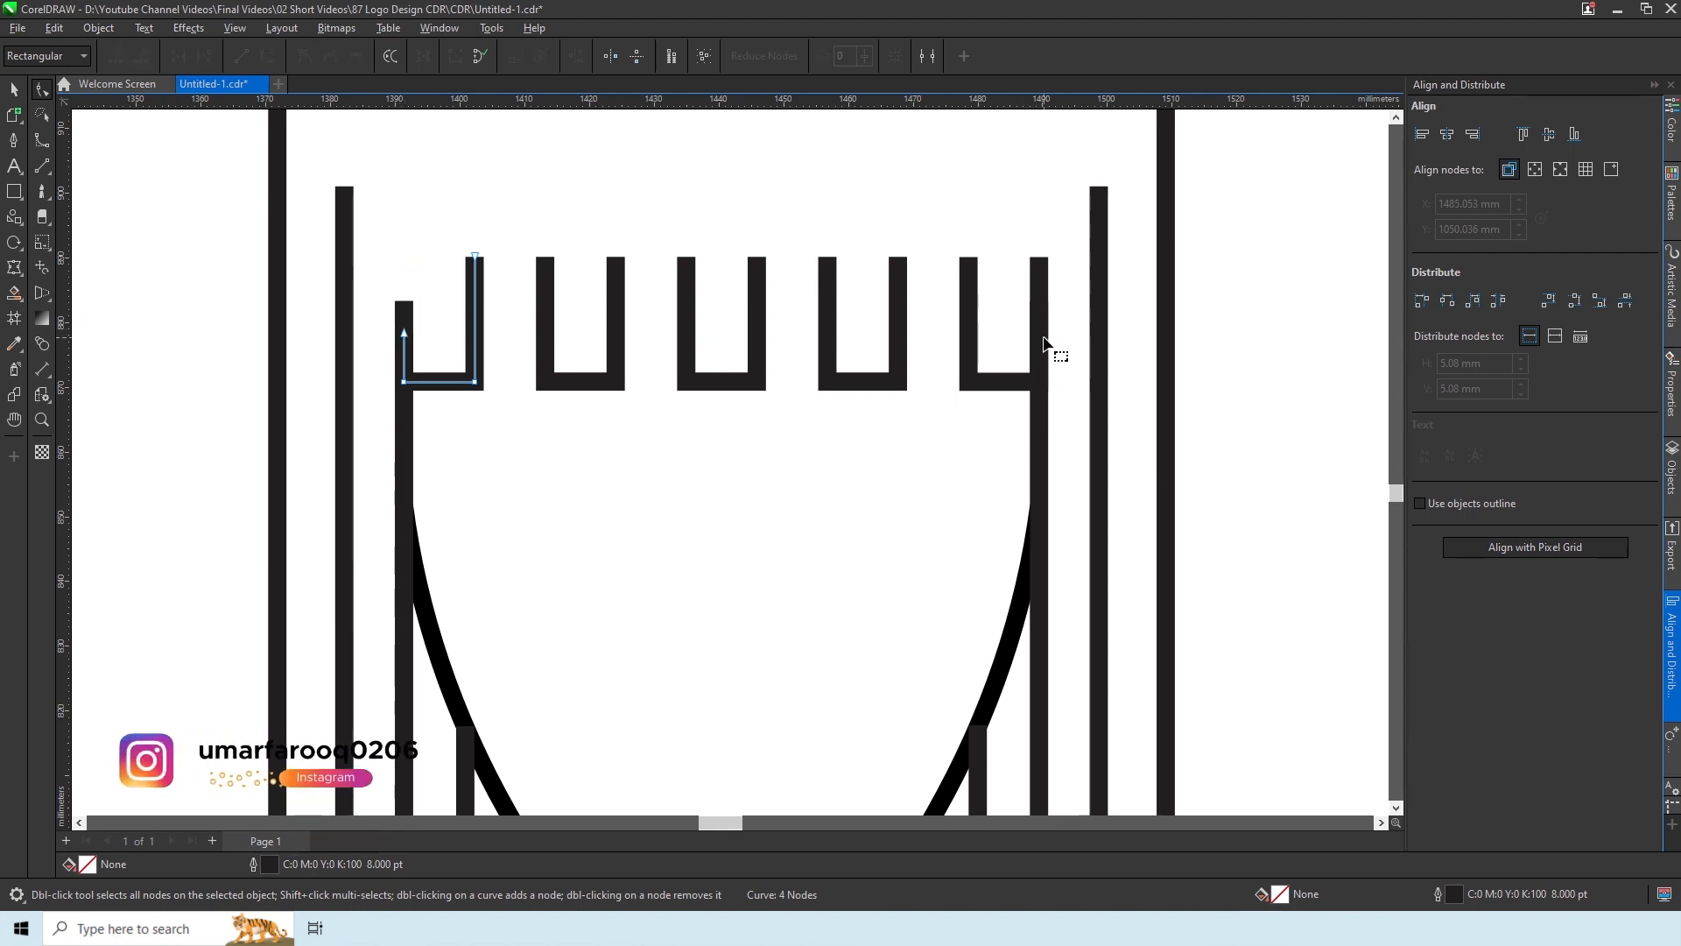
pyautogui.click(1041, 345)
pyautogui.doubleClick(1040, 353)
pyautogui.doubleClick(1040, 256)
pyautogui.click(14, 91)
# Draw a rectangle about 137 mm wide across the outermost outline's upper ends and extend its height upward to about 27 mm
pyautogui.scroll(-2, 310, 277)
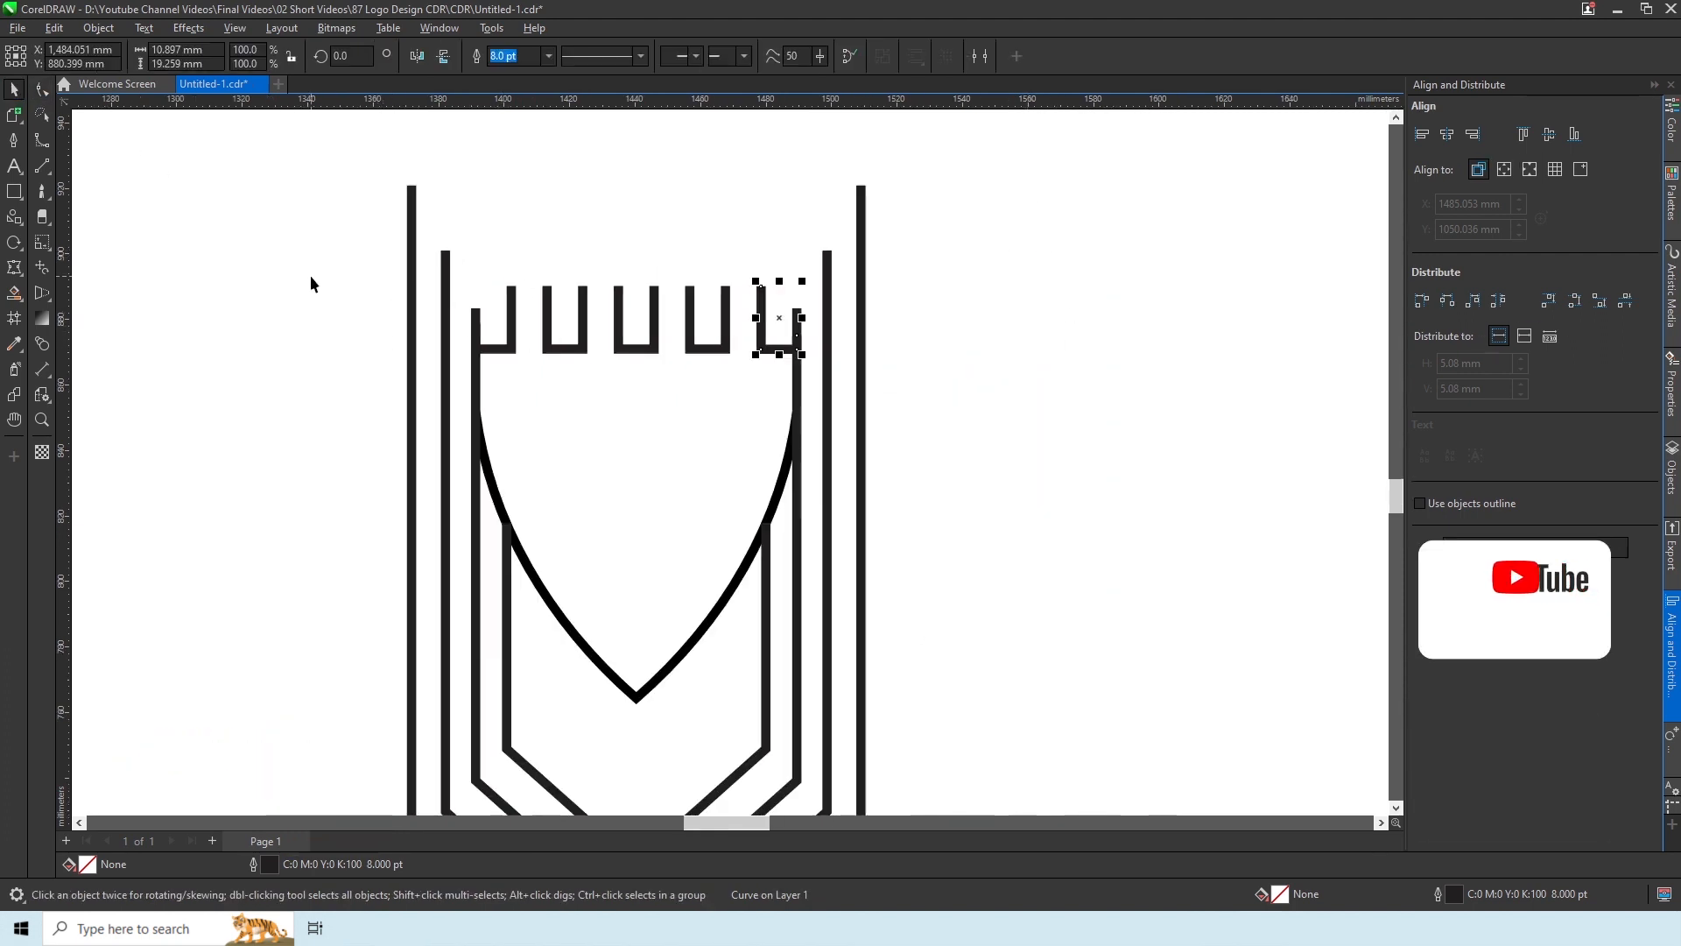
pyautogui.click(310, 277)
pyautogui.scroll(-2, 310, 276)
pyautogui.scroll(2, 660, 423)
pyautogui.click(19, 196)
pyautogui.click(54, 195)
pyautogui.moveTo(475, 366); pyautogui.dragTo(966, 397)
pyautogui.click(14, 90)
pyautogui.moveTo(719, 359); pyautogui.dragTo(732, 294)
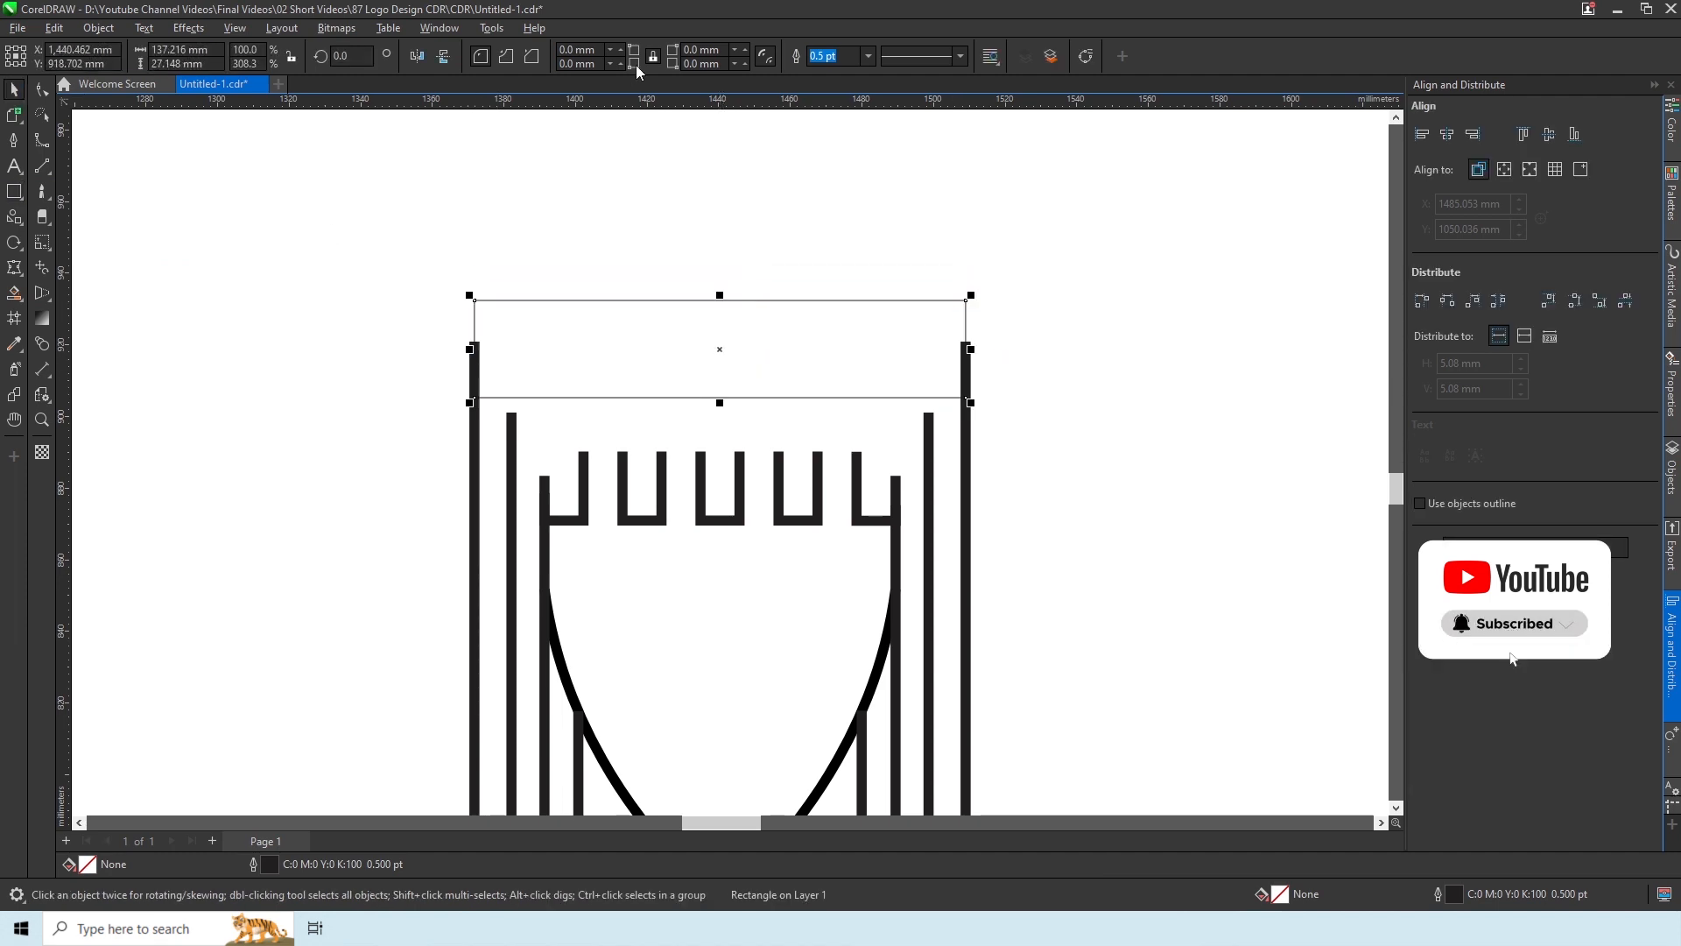
# Round the rectangle's corners at 100 mm, rotate it 90 degrees and stretch it to about 137 mm in both directions
pyautogui.moveTo(363, 56); pyautogui.dragTo(326, 58)
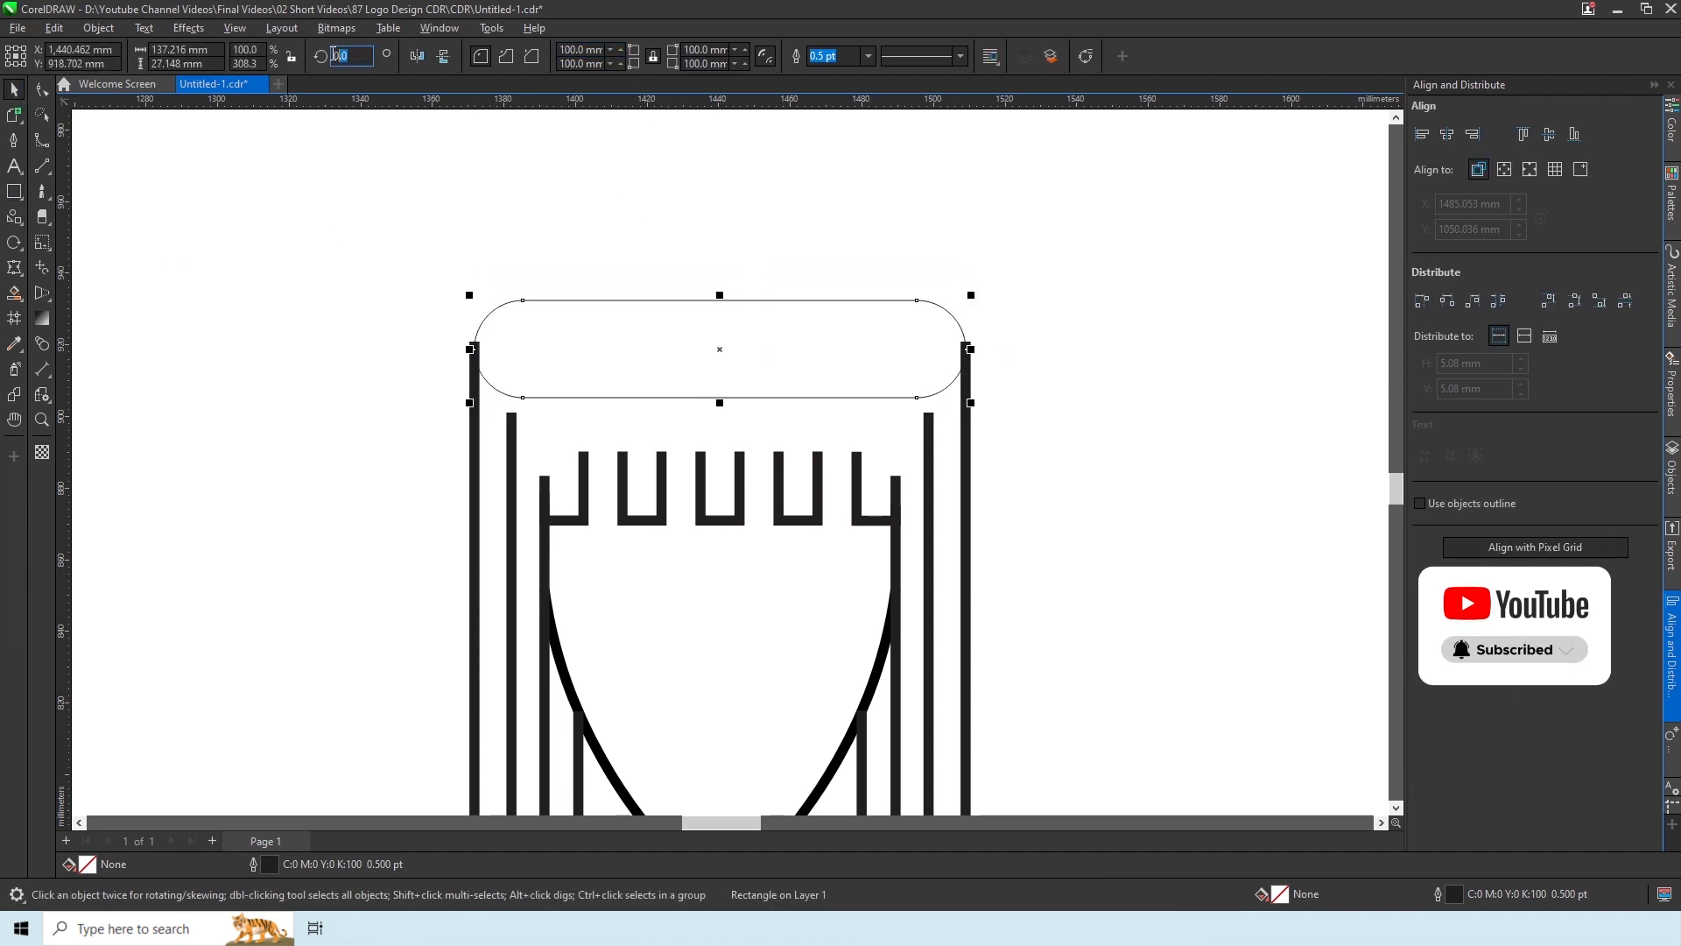
pyautogui.write('90')
pyautogui.press('Return')
pyautogui.moveTo(774, 350); pyautogui.dragTo(969, 352)
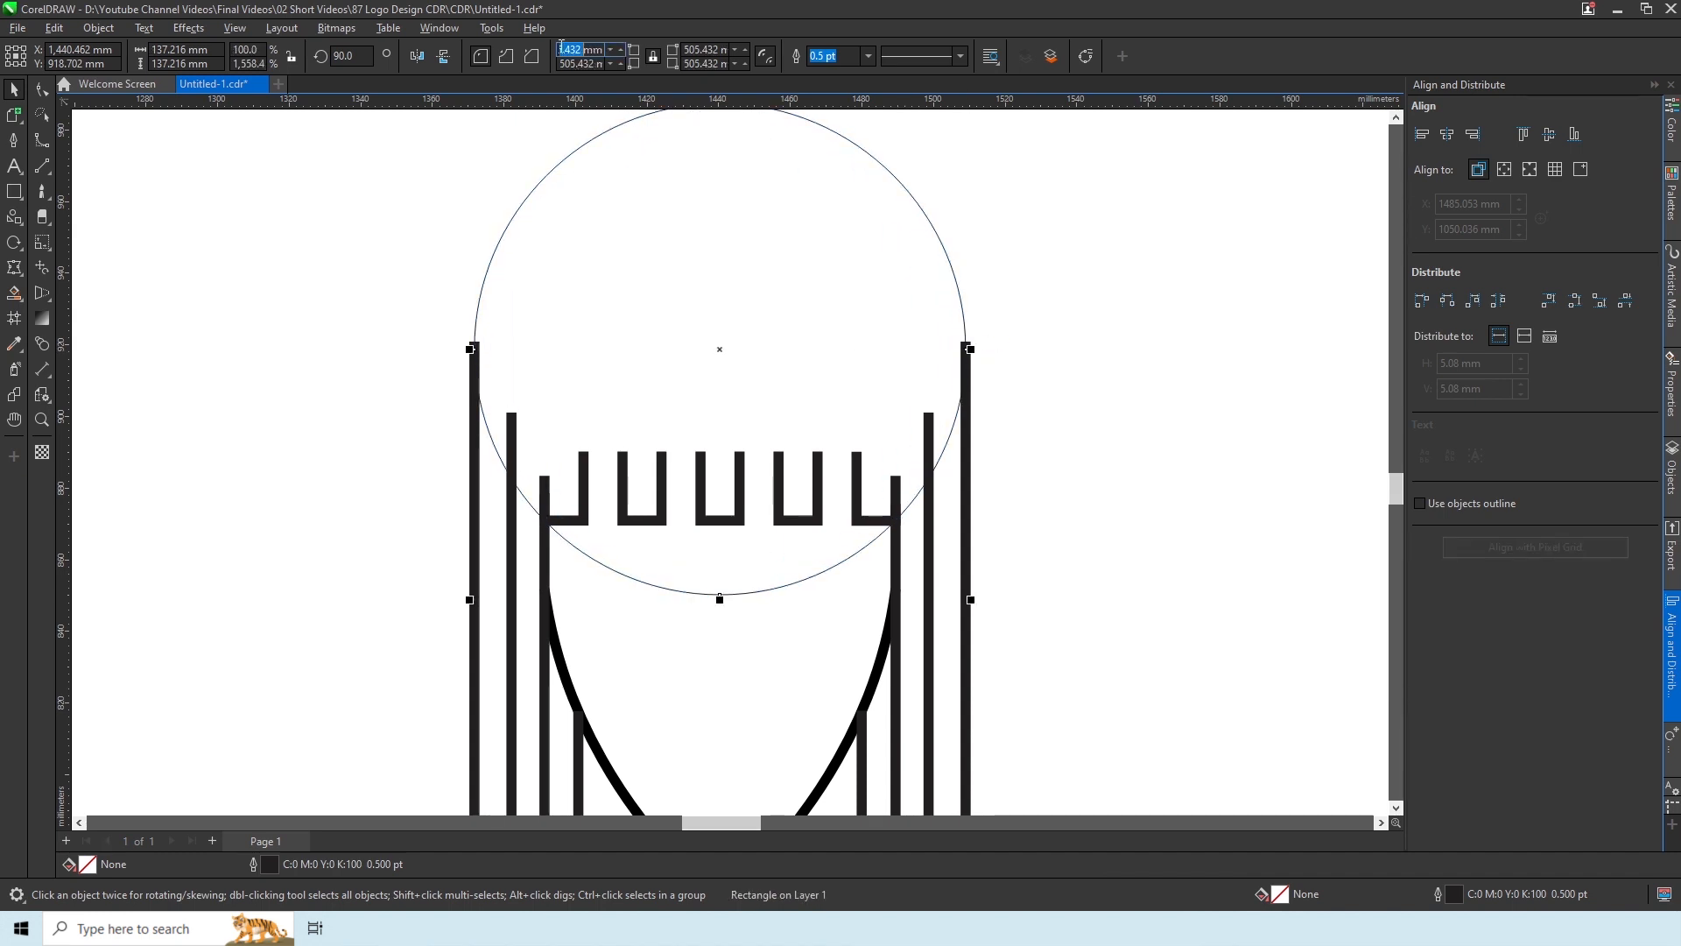
# Set the rounded shape's corner radius to 50 mm and move it down between the outermost outline's vertical strokes
pyautogui.write('50')
pyautogui.press('Return')
pyautogui.moveTo(966, 382); pyautogui.dragTo(967, 530)
# Shorten the outermost outline's upper ends to meet the straight sides of the rounded shape
pyautogui.press('F10')
pyautogui.click(474, 476)
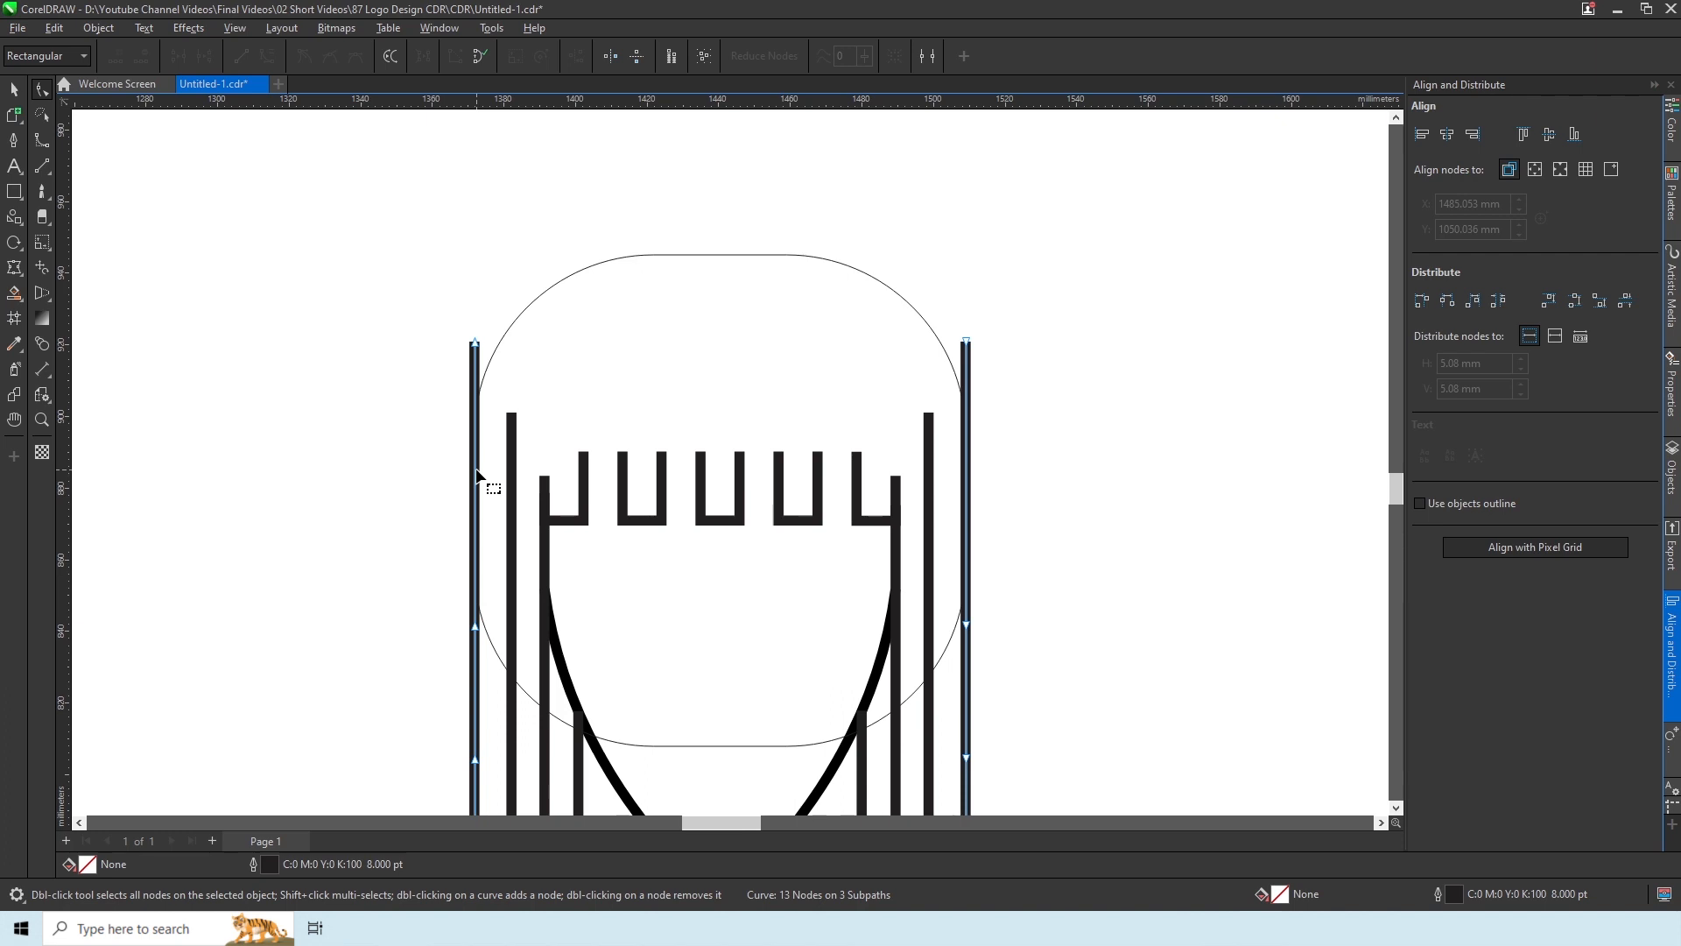
pyautogui.scroll(3, 477, 475)
pyautogui.scroll(-3, 477, 475)
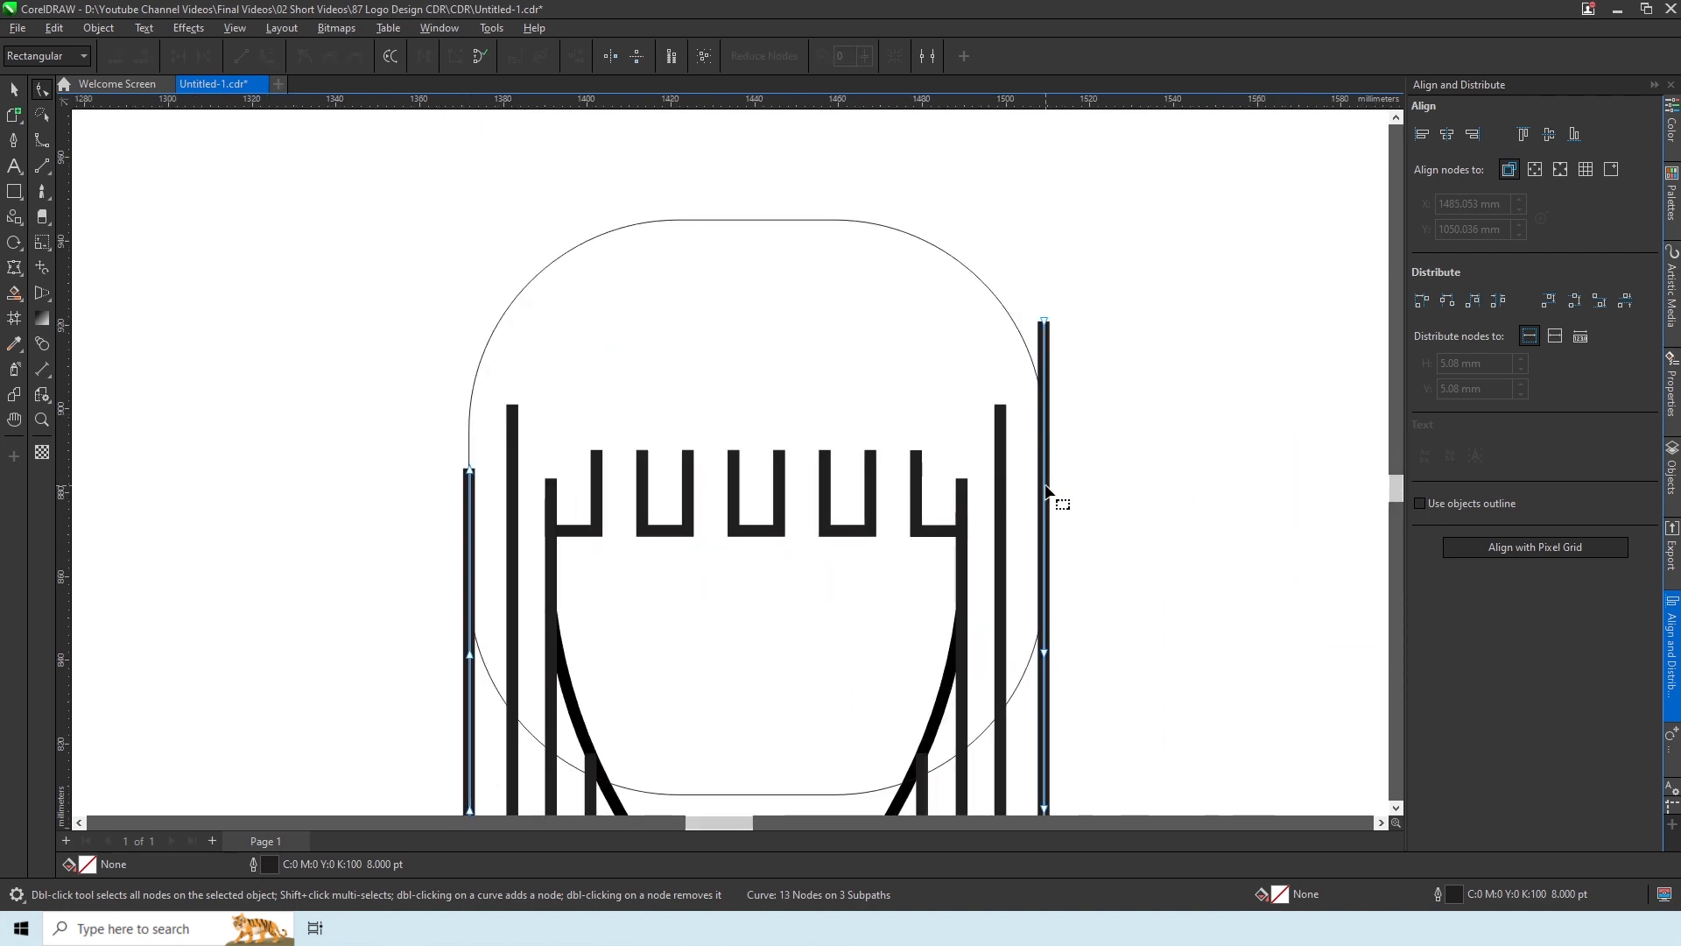
pyautogui.scroll(3, 1048, 492)
pyautogui.scroll(-2, 1059, 495)
# Break the rounded shape at the outermost outline's ends and delete its lower part, keeping only the top arch
pyautogui.click(1056, 498)
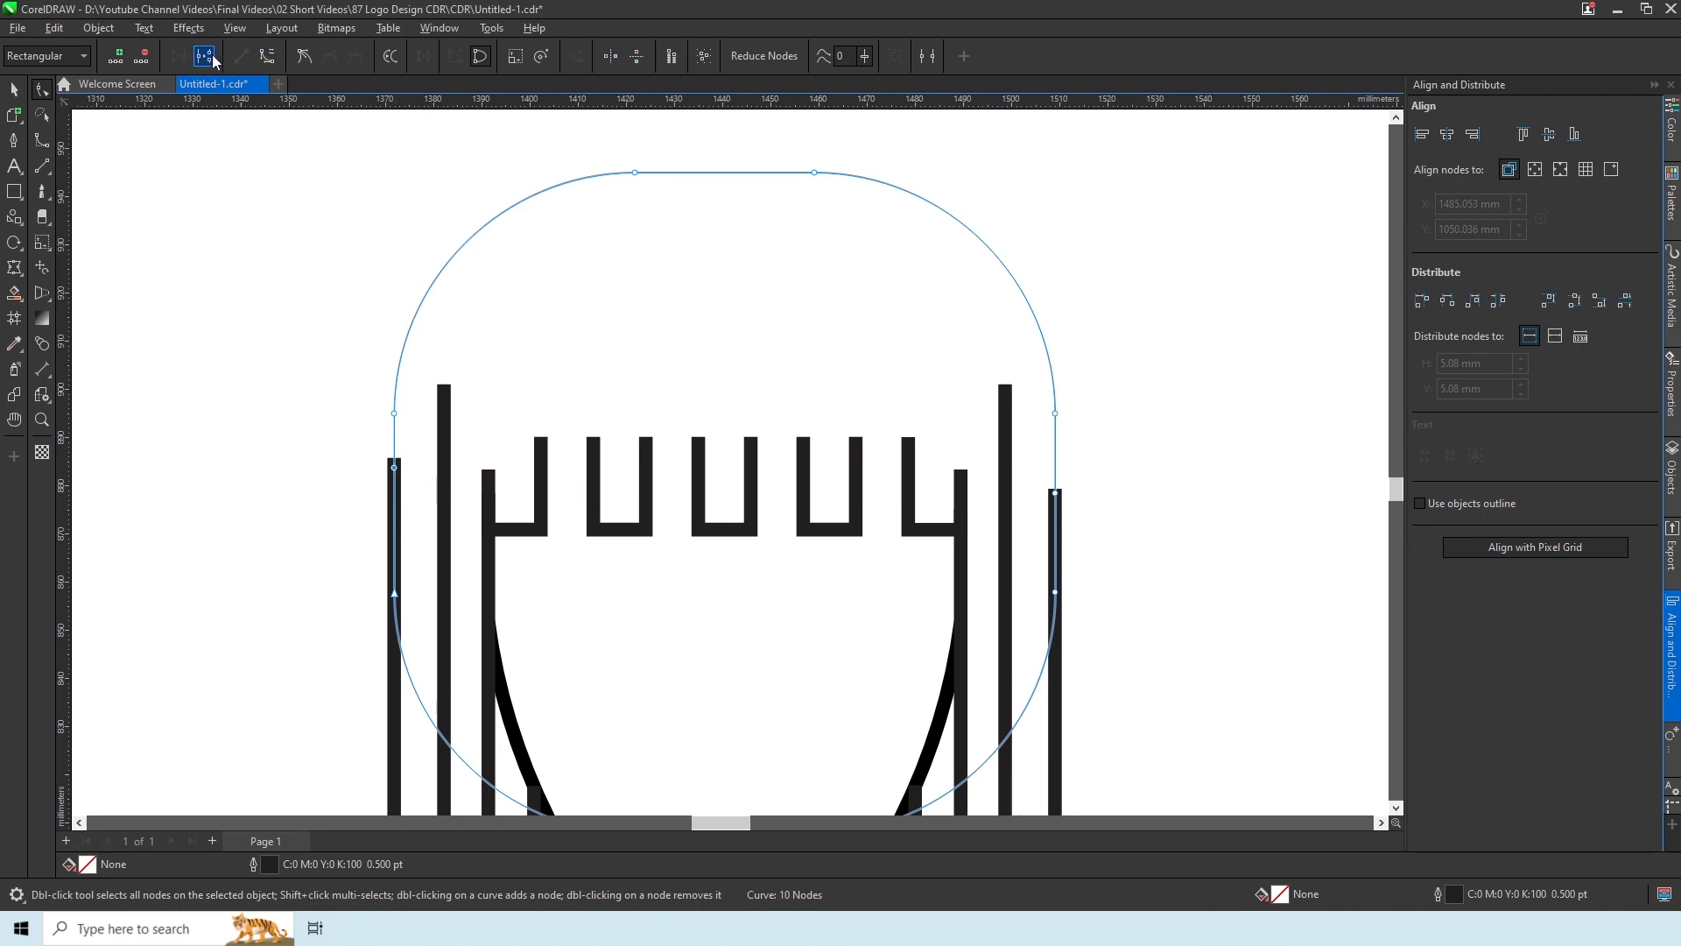
pyautogui.press('Delete')
pyautogui.scroll(-2, 317, 407)
pyautogui.moveTo(326, 464); pyautogui.dragTo(669, 614)
pyautogui.press('Delete')
pyautogui.scroll(1, 506, 454)
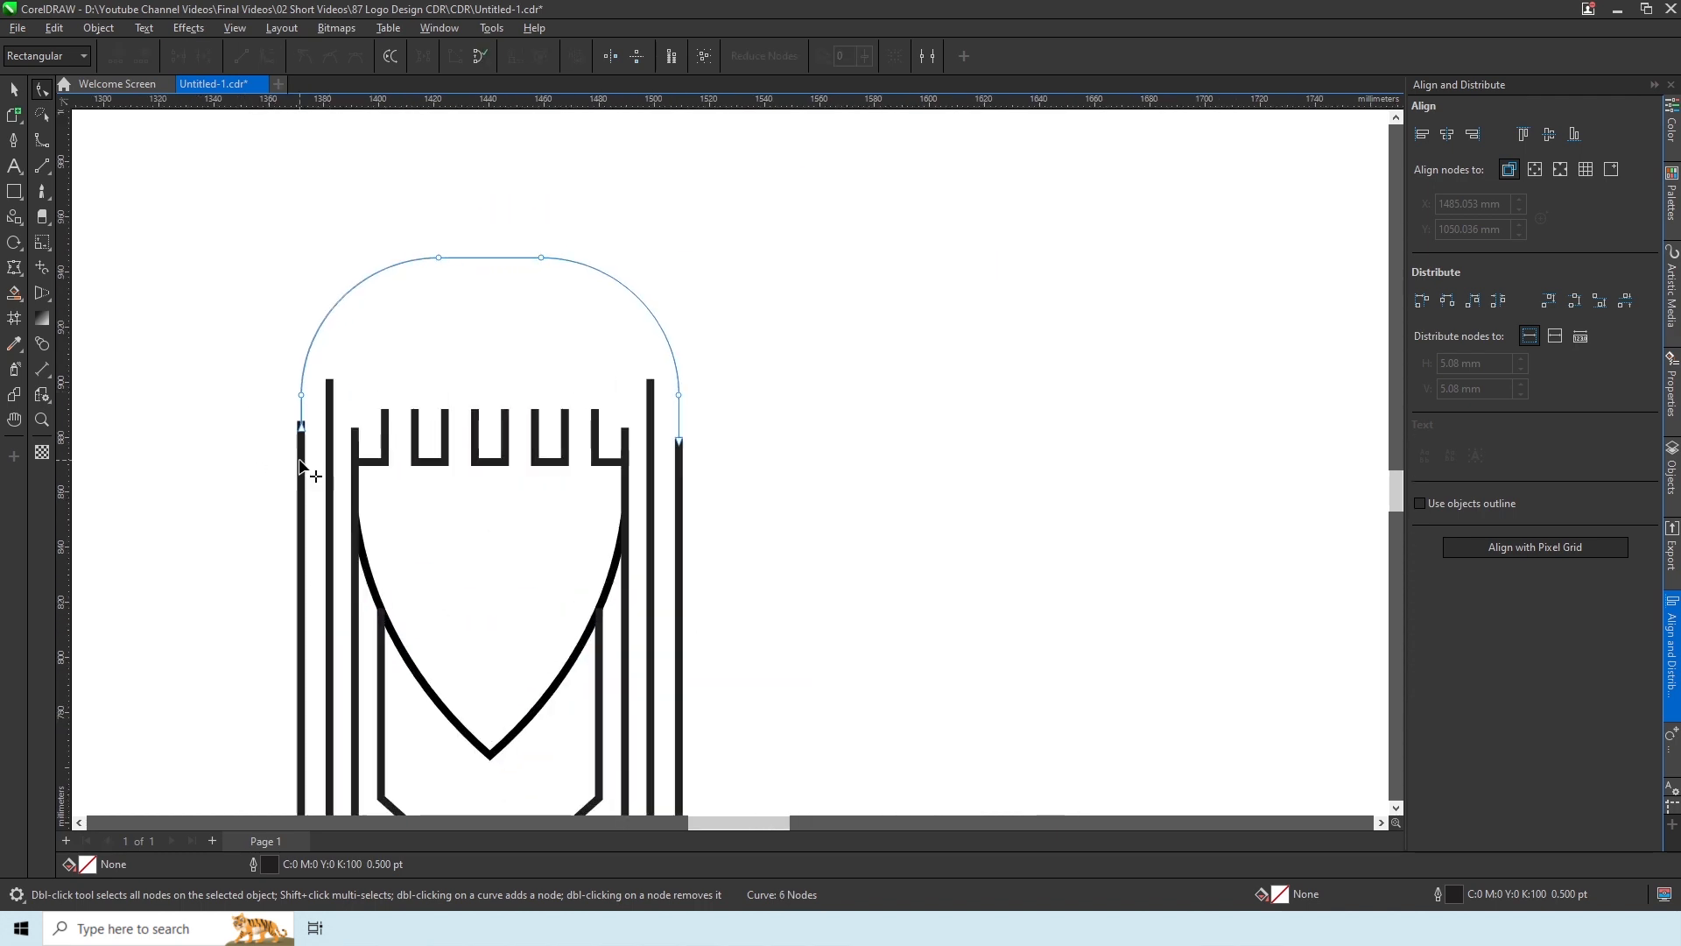
# Combine the arch with the outermost outline and join their end nodes on both sides
pyautogui.keyDown('shift'); pyautogui.click(301, 445); pyautogui.keyUp('shift')
pyautogui.press('space')
pyautogui.click(512, 56)
pyautogui.press('F10')
pyautogui.moveTo(276, 405); pyautogui.dragTo(328, 458)
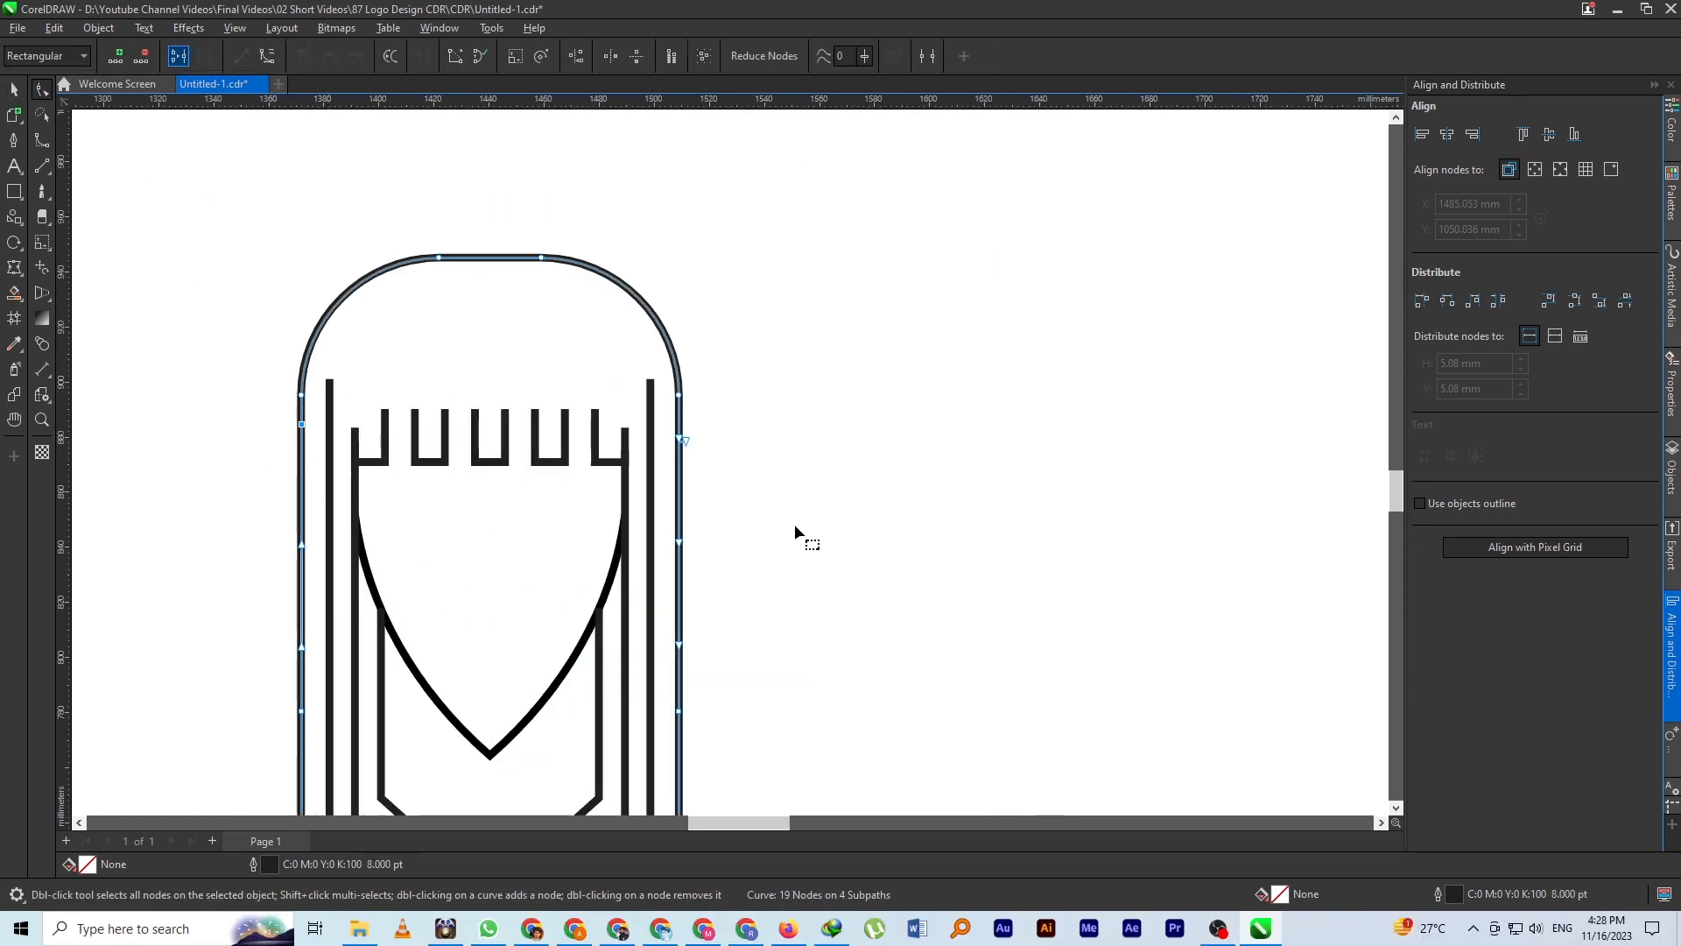
pyautogui.click(176, 58)
pyautogui.press('space')
pyautogui.scroll(1, 289, 321)
pyautogui.click(291, 323)
# Draw a small rectangle above the V curve's point, convert it to curves and delete nodes to leave a single horizontal line
pyautogui.scroll(-2, 526, 363)
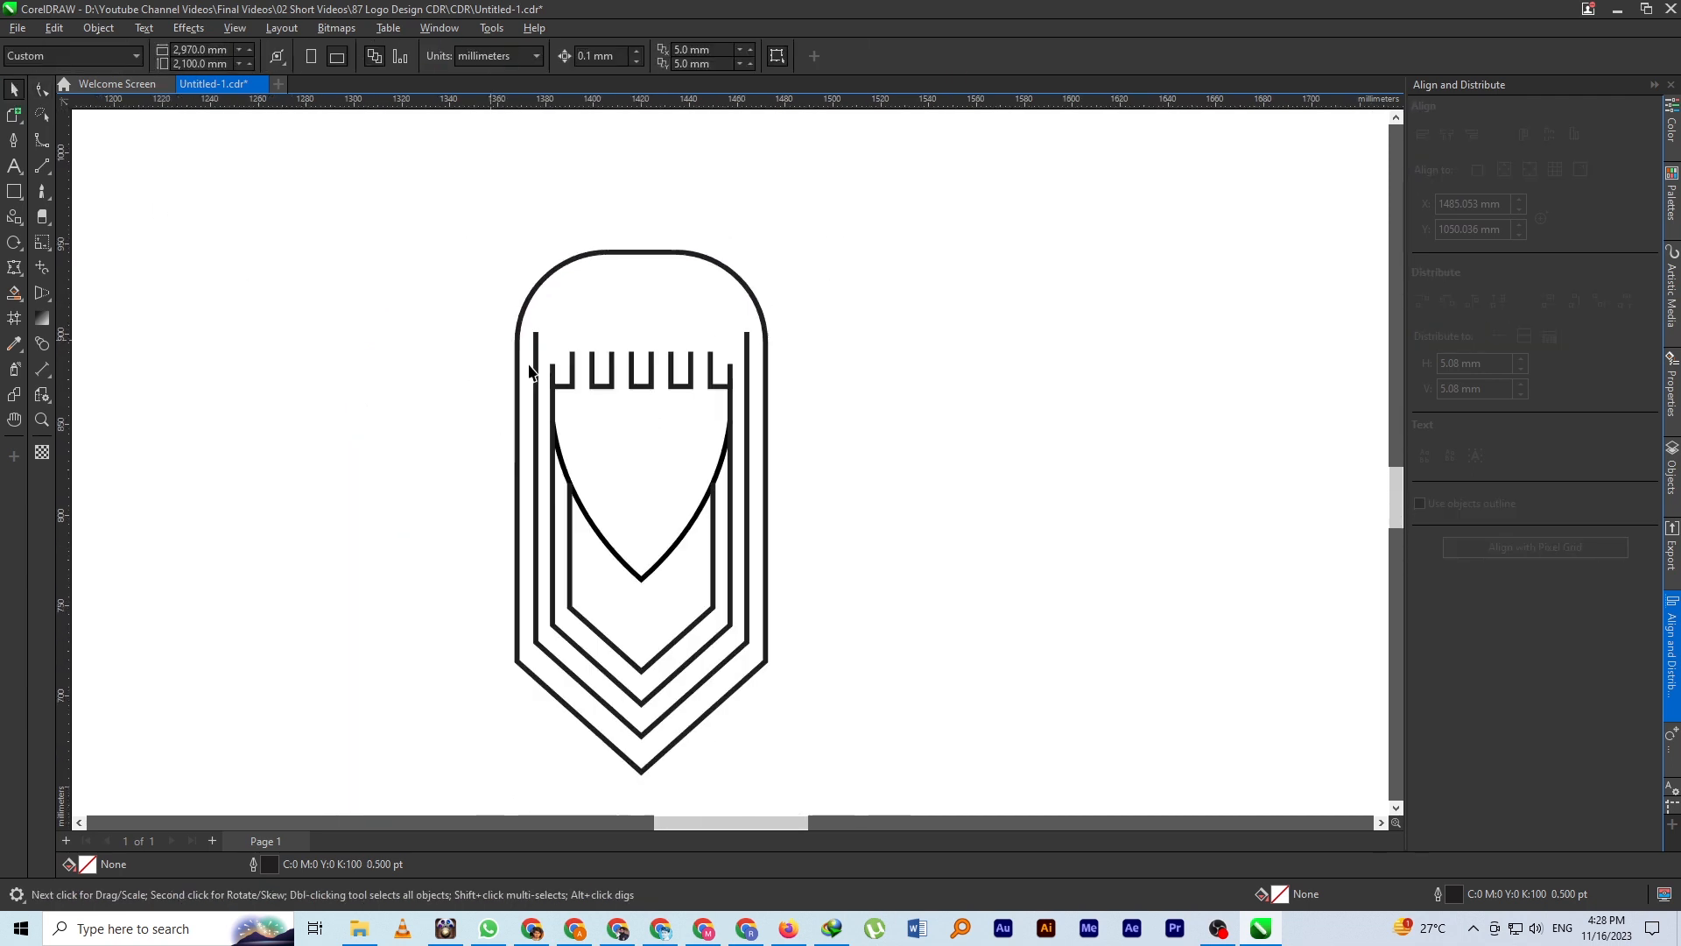
pyautogui.scroll(1, 553, 378)
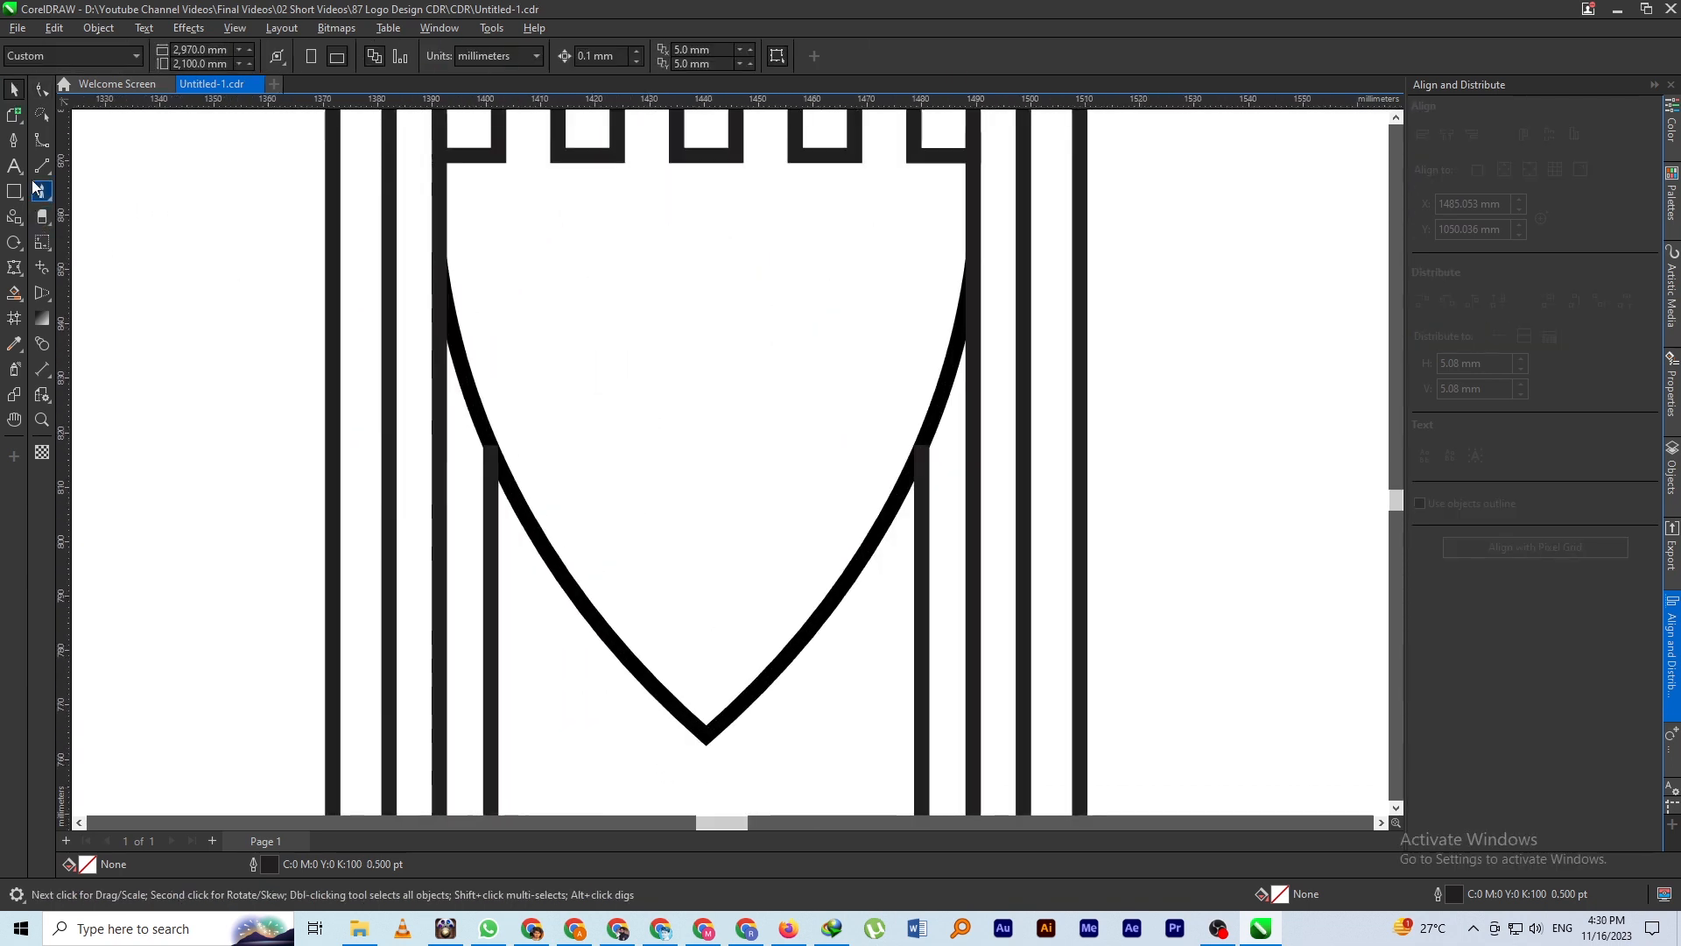
pyautogui.click(14, 191)
pyautogui.moveTo(770, 613); pyautogui.dragTo(770, 622)
pyautogui.hotkey('ctrl', 'q')
pyautogui.press('F10')
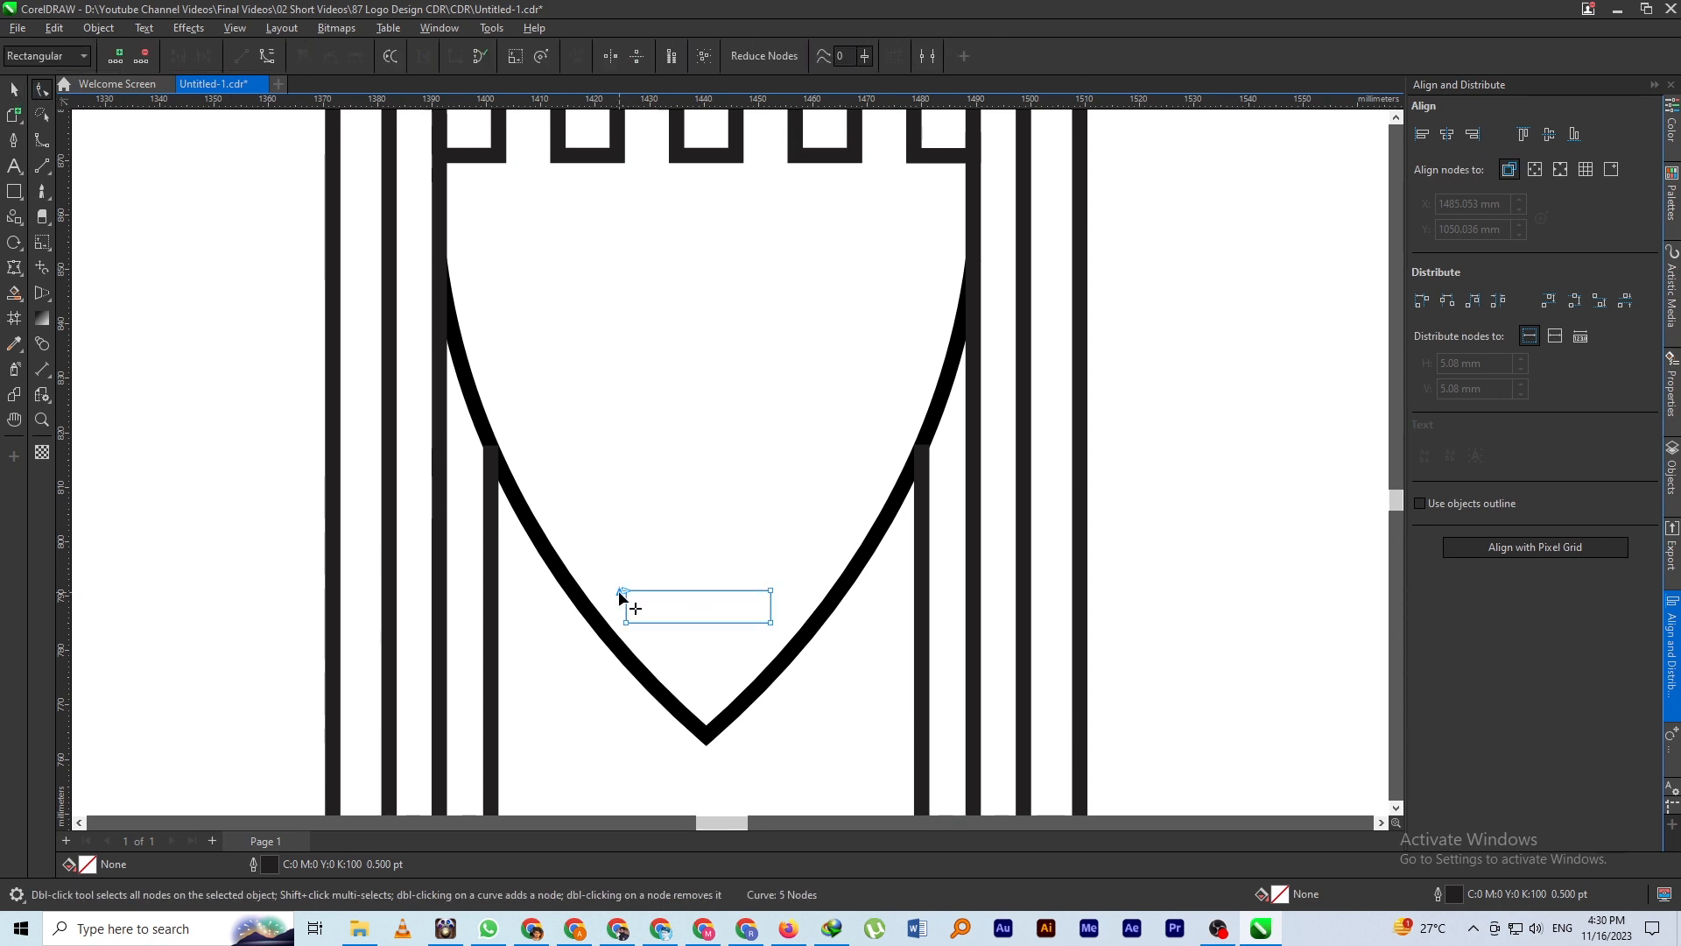
pyautogui.press('Delete')
# Shorten the horizontal line to about 16.3 mm and centre it horizontally above the V curve's point
pyautogui.scroll(1, 622, 613)
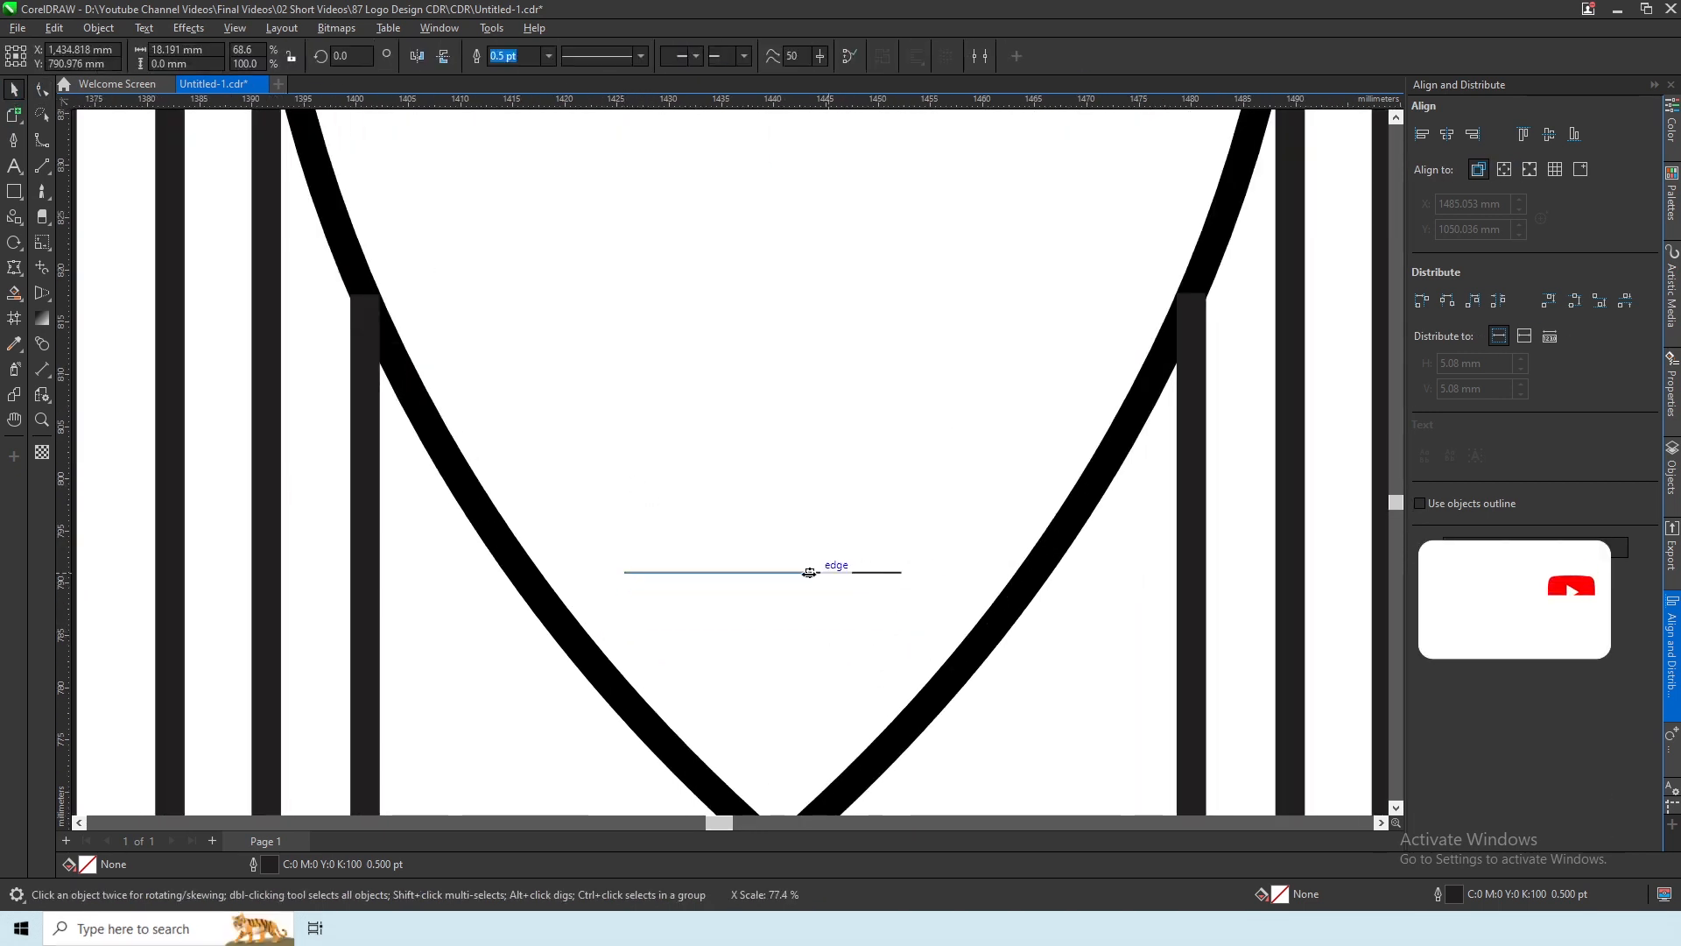
pyautogui.press('space')
pyautogui.scroll(-2, 791, 638)
pyautogui.click(1447, 135)
pyautogui.moveTo(1257, 405); pyautogui.dragTo(692, 669)
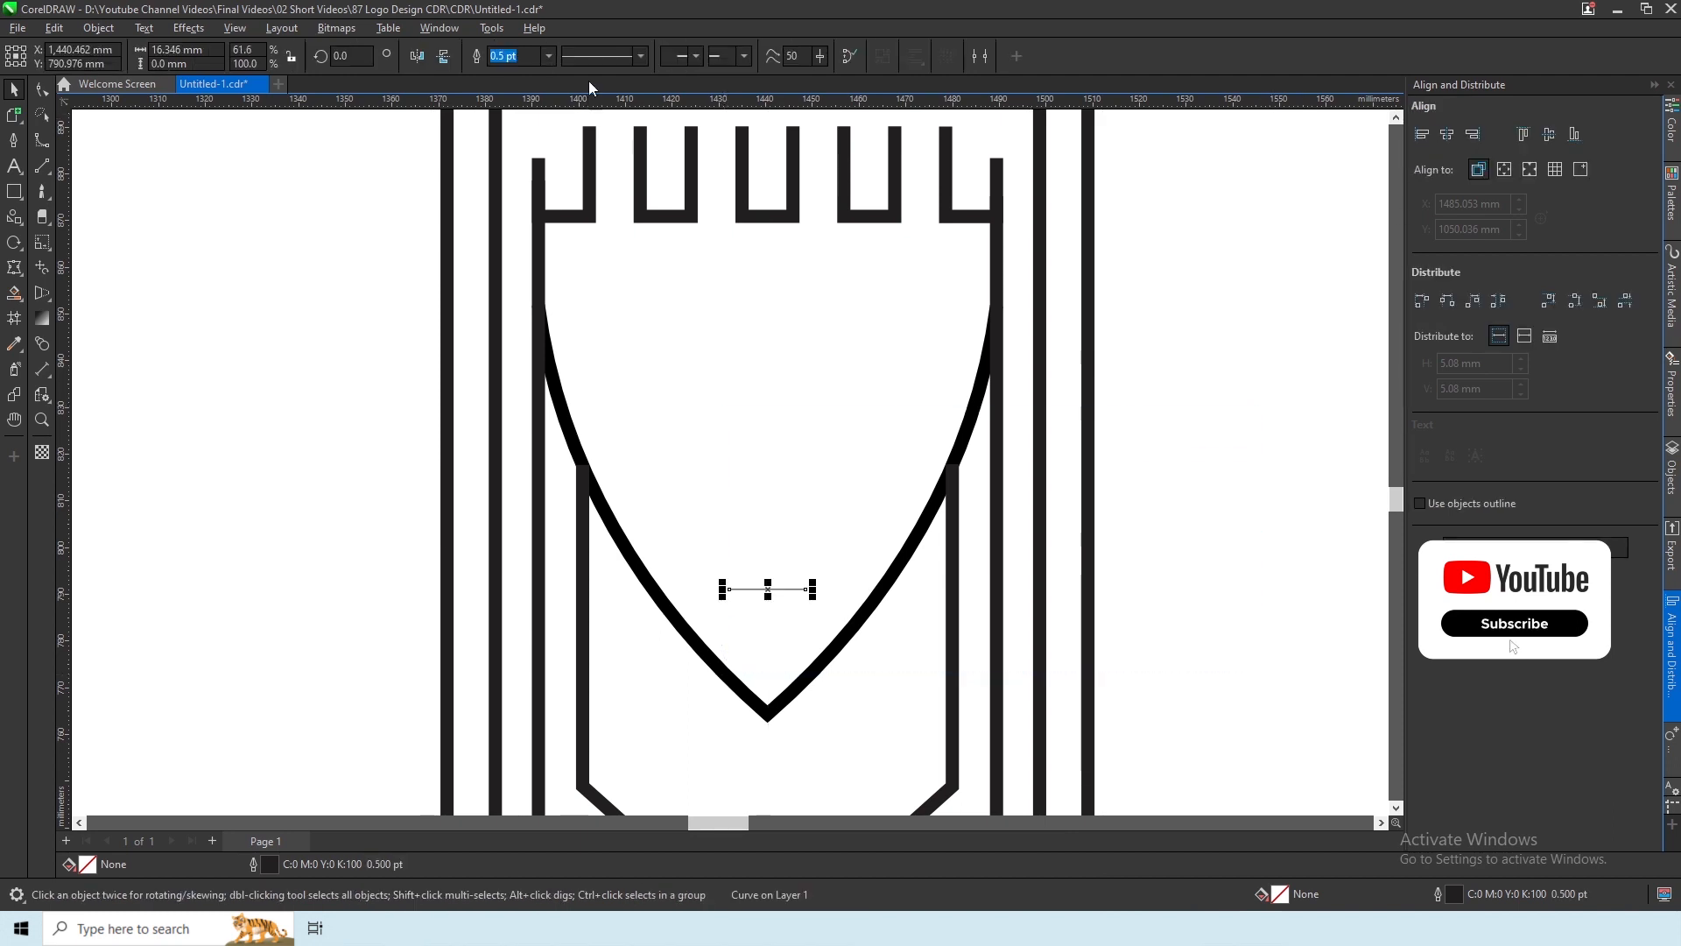
# Set the horizontal line's outline width to 8 pt
pyautogui.click(549, 56)
pyautogui.click(525, 192)
pyautogui.scroll(1, 746, 595)
pyautogui.scroll(-3, 690, 583)
pyautogui.click(290, 504)
pyautogui.scroll(2, 646, 548)
# Duplicate the horizontal bar and place the copy above it, offset to the left
pyautogui.click(792, 597)
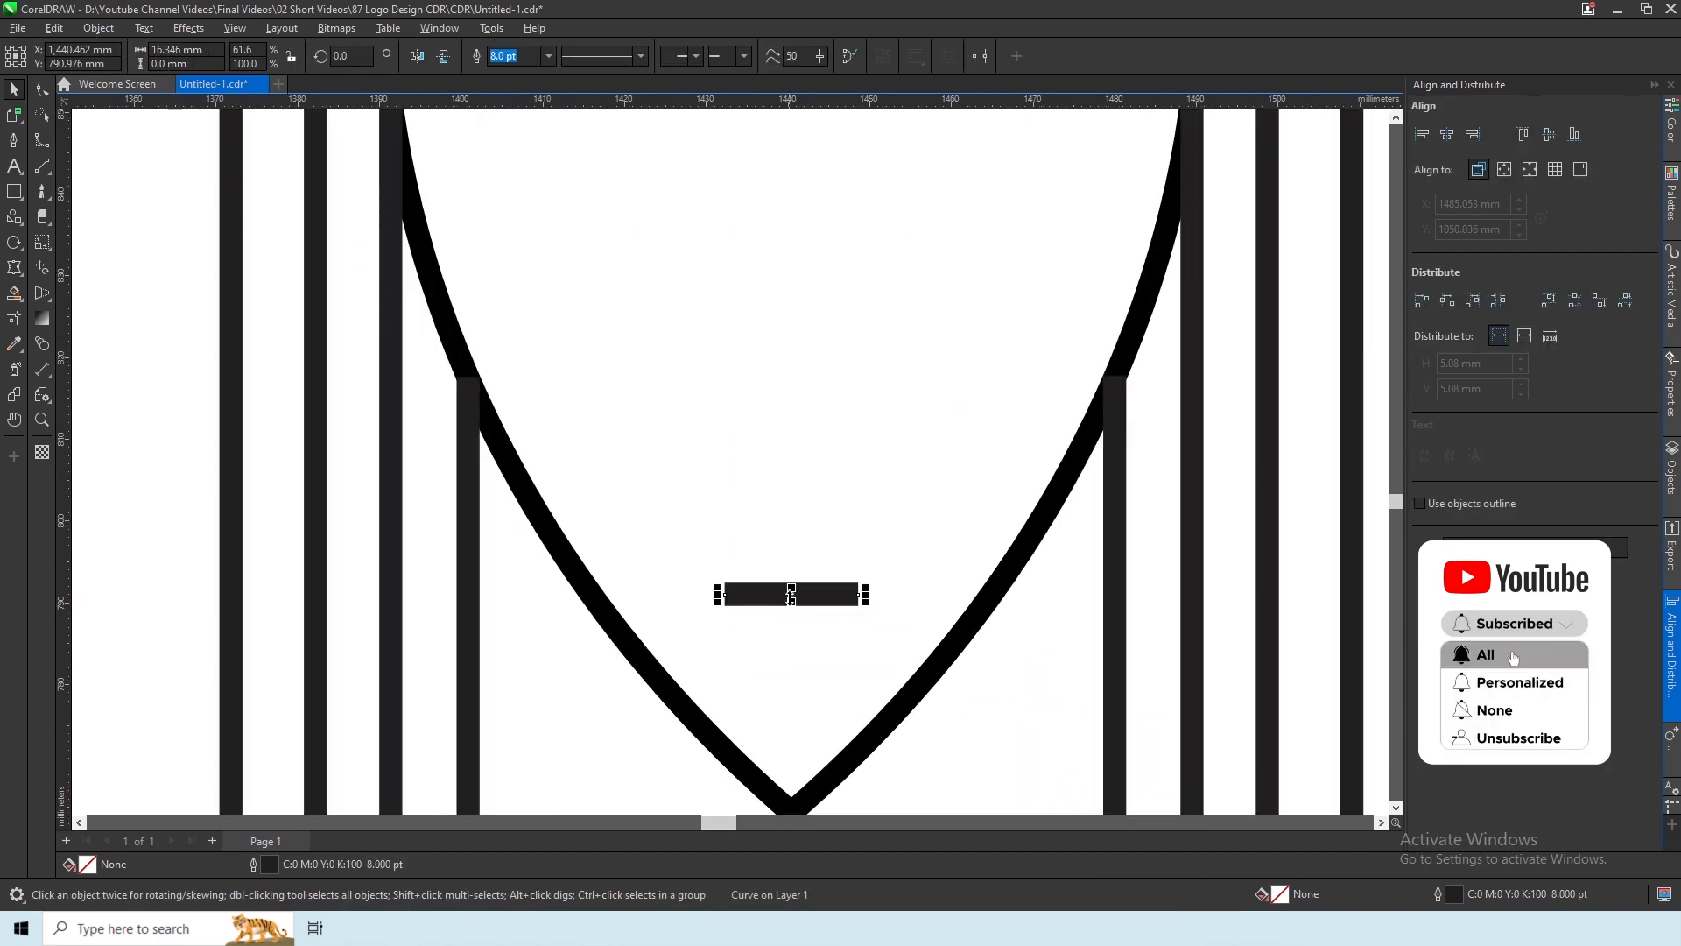
pyautogui.click(54, 29)
pyautogui.click(85, 255)
pyautogui.moveTo(788, 558); pyautogui.dragTo(679, 539)
pyautogui.scroll(2, 776, 543)
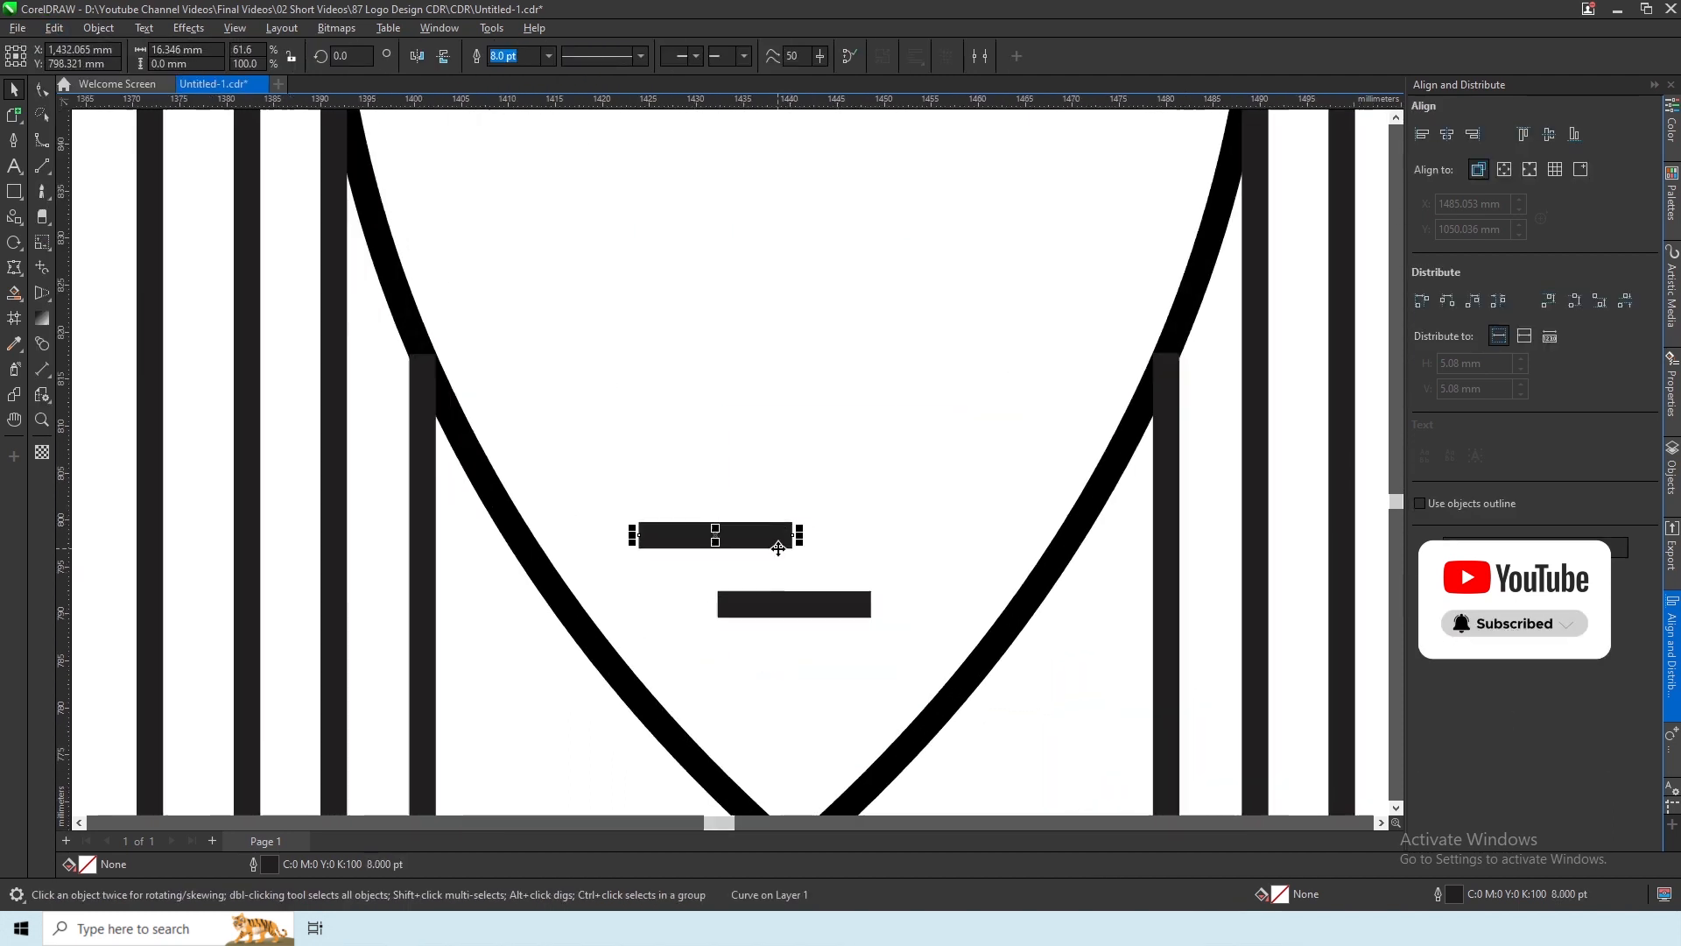
# Rotate the upper bar to 10 degrees and shorten it to about 12.6 mm wide
pyautogui.scroll(2, 361, 59)
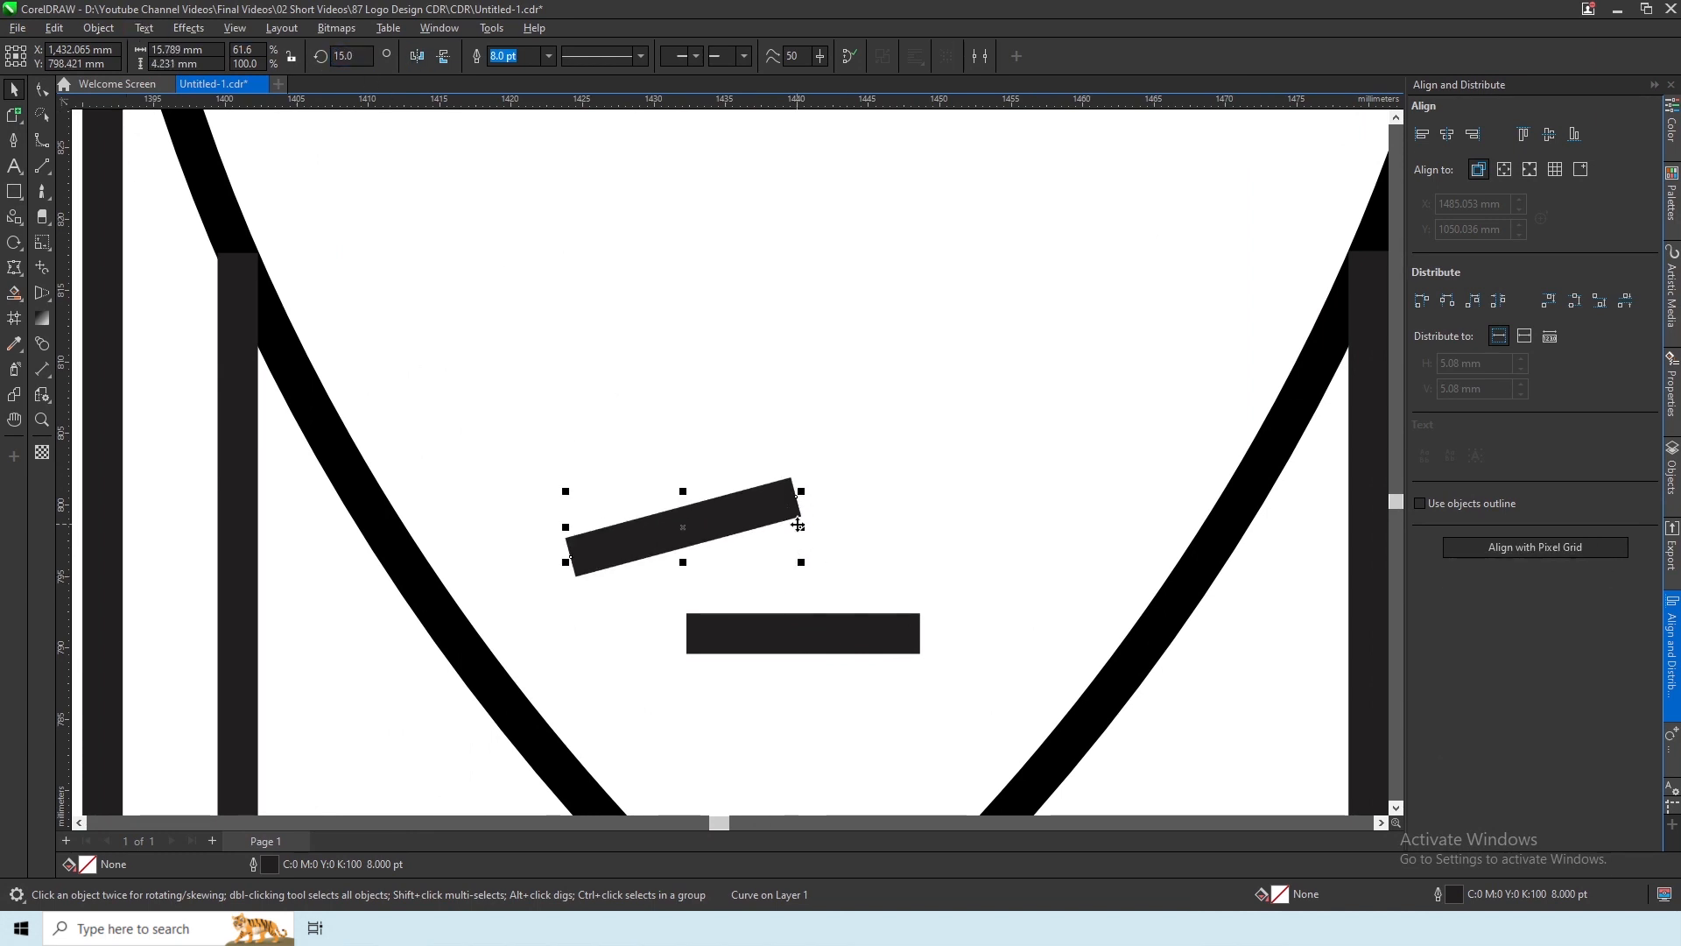
pyautogui.moveTo(747, 527); pyautogui.dragTo(747, 527)
pyautogui.write('10')
pyautogui.press('Return')
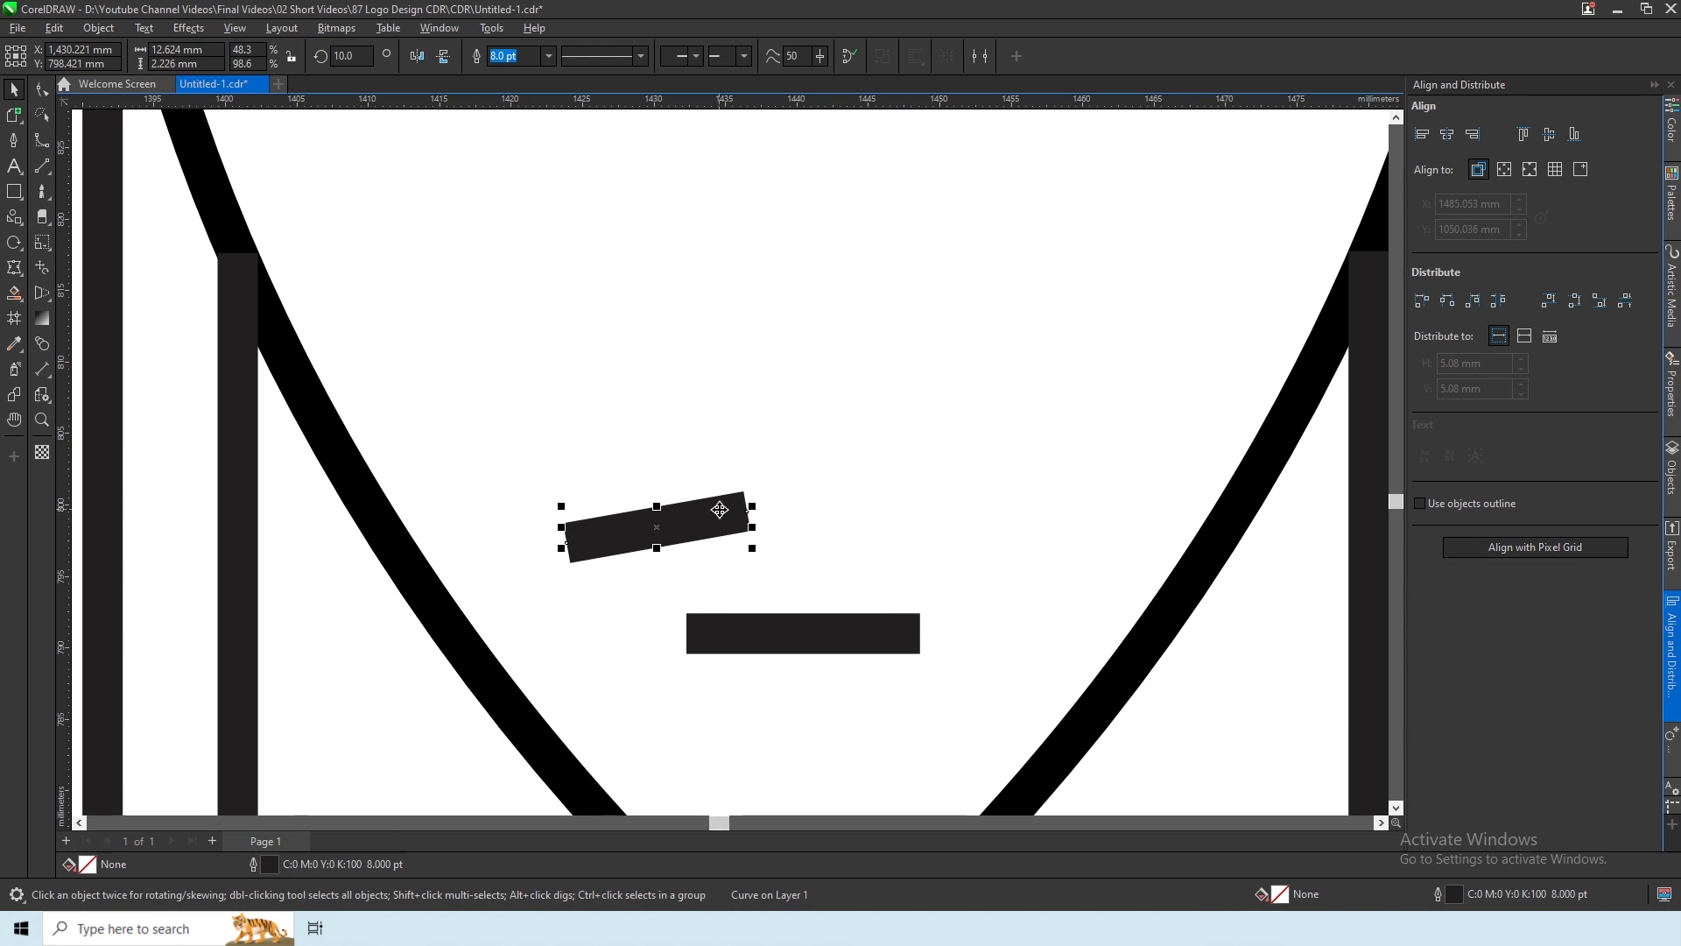
# Duplicate the slanted bar, tilt the copy to 331.241 degrees, shorten it to about 5.2 mm wide and attach it to the first bar's right end
pyautogui.click(54, 29)
pyautogui.click(96, 229)
pyautogui.moveTo(832, 507); pyautogui.dragTo(788, 508)
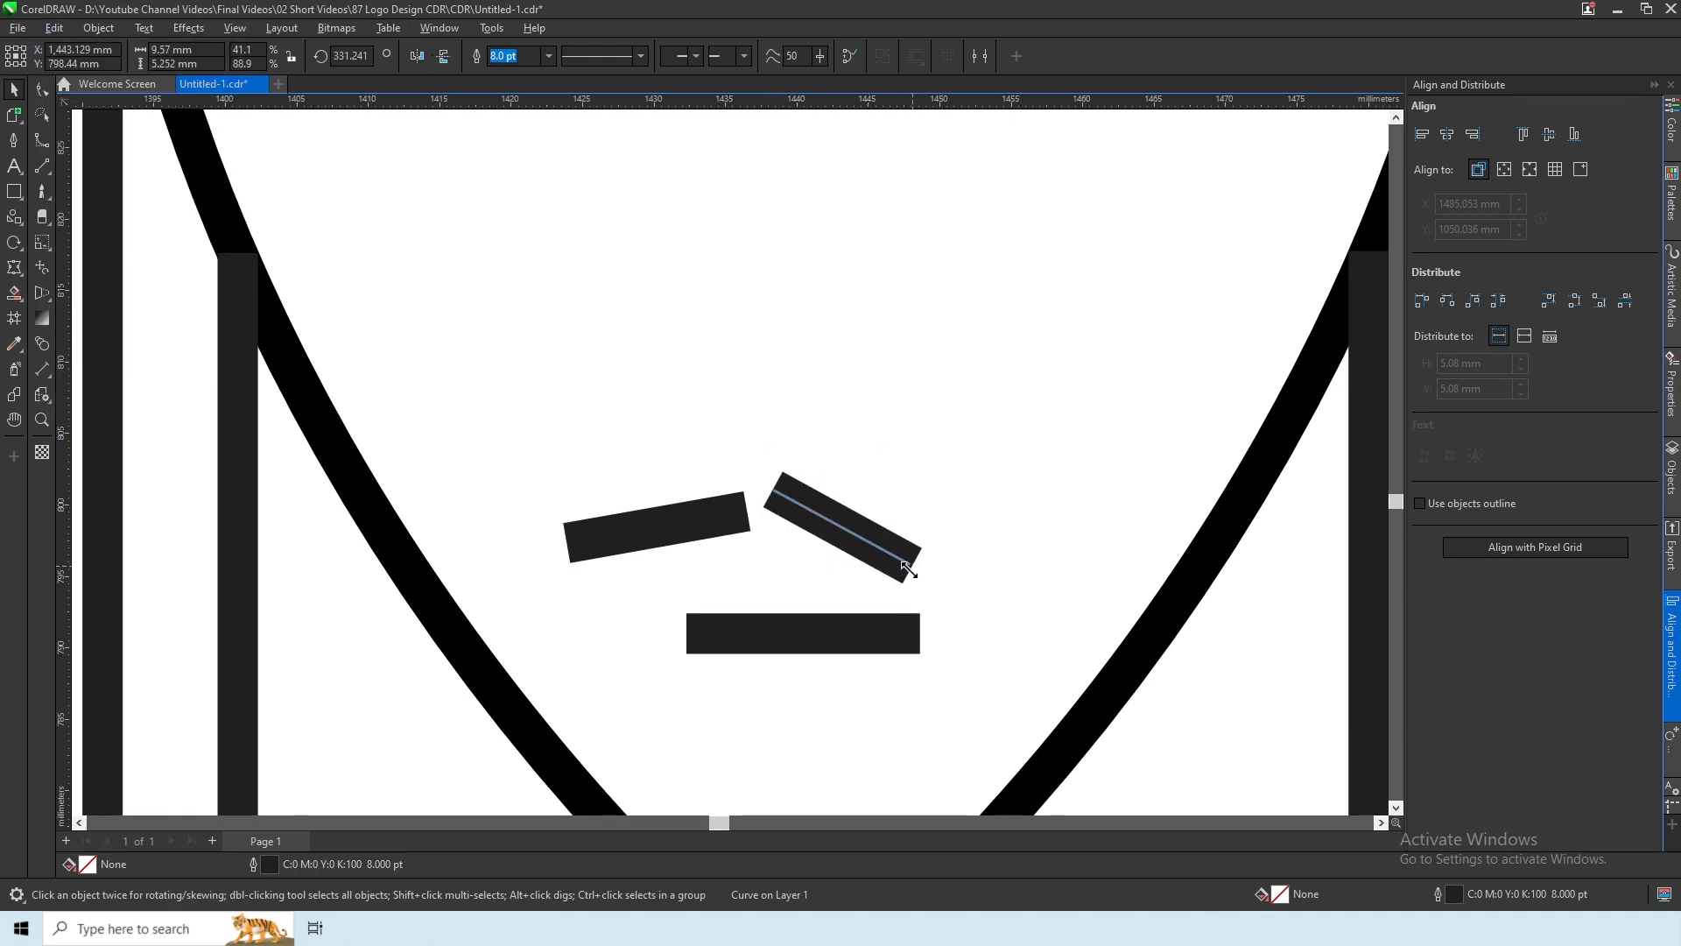
pyautogui.moveTo(759, 500); pyautogui.dragTo(747, 514)
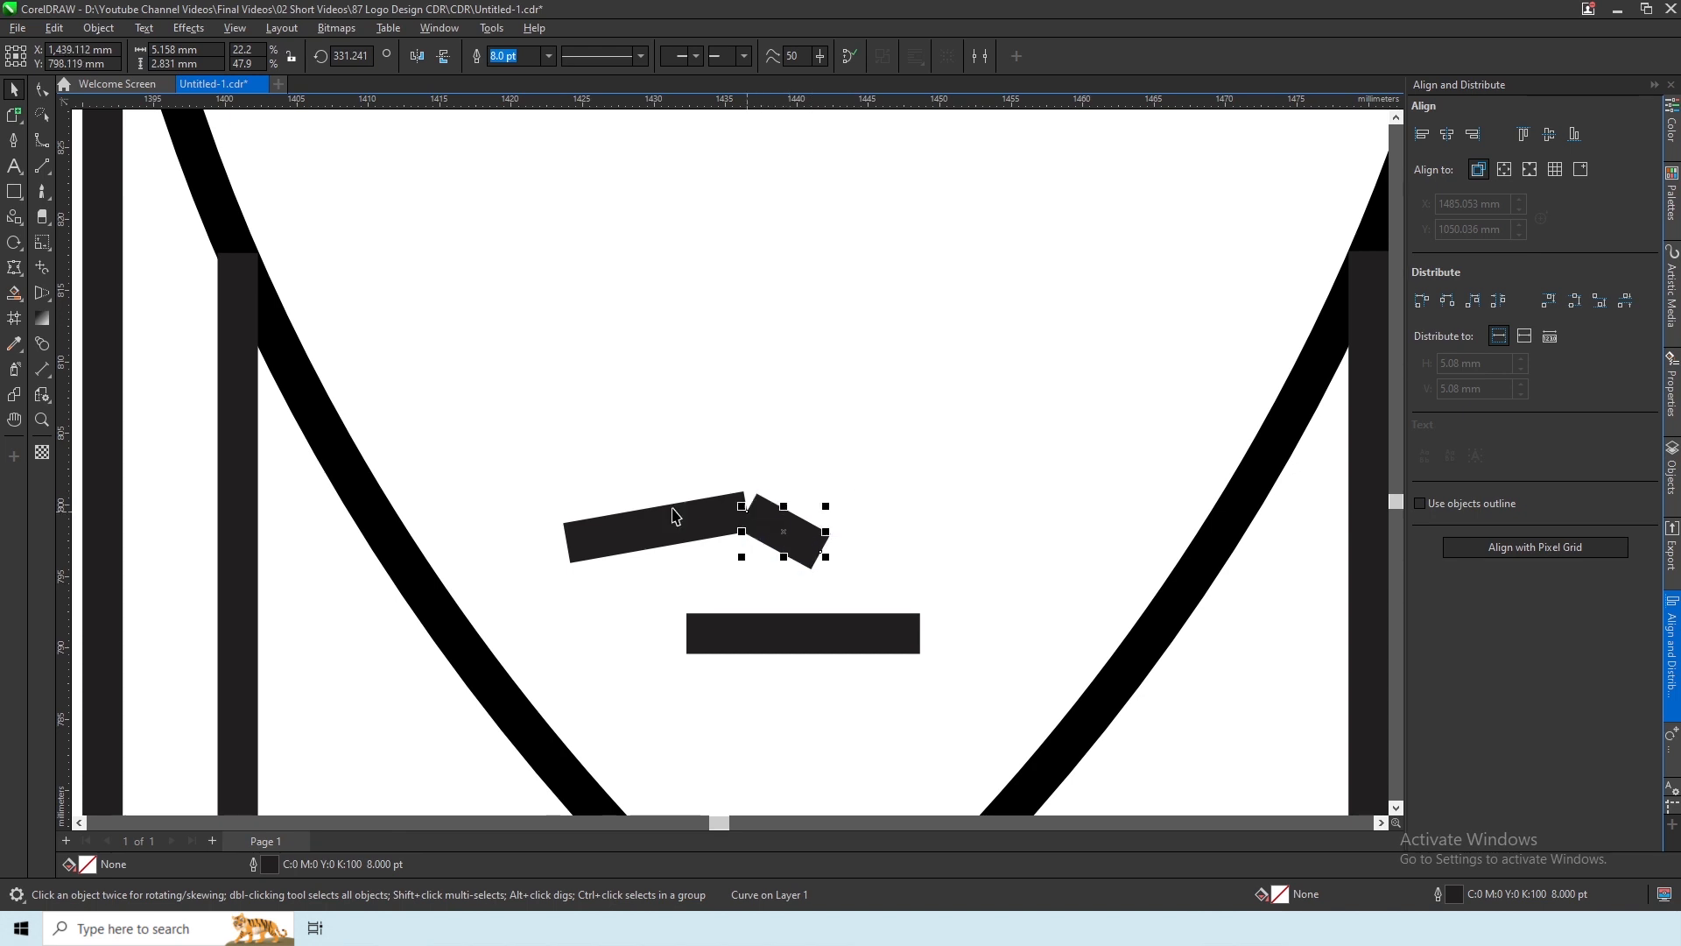
# Copy and paste the short slanted piece, mirror it and place it against the original to form a small V
pyautogui.scroll(-2, 750, 510)
pyautogui.scroll(2, 824, 516)
pyautogui.click(56, 29)
pyautogui.click(76, 135)
pyautogui.click(66, 34)
pyautogui.click(76, 156)
pyautogui.moveTo(648, 532); pyautogui.dragTo(743, 554)
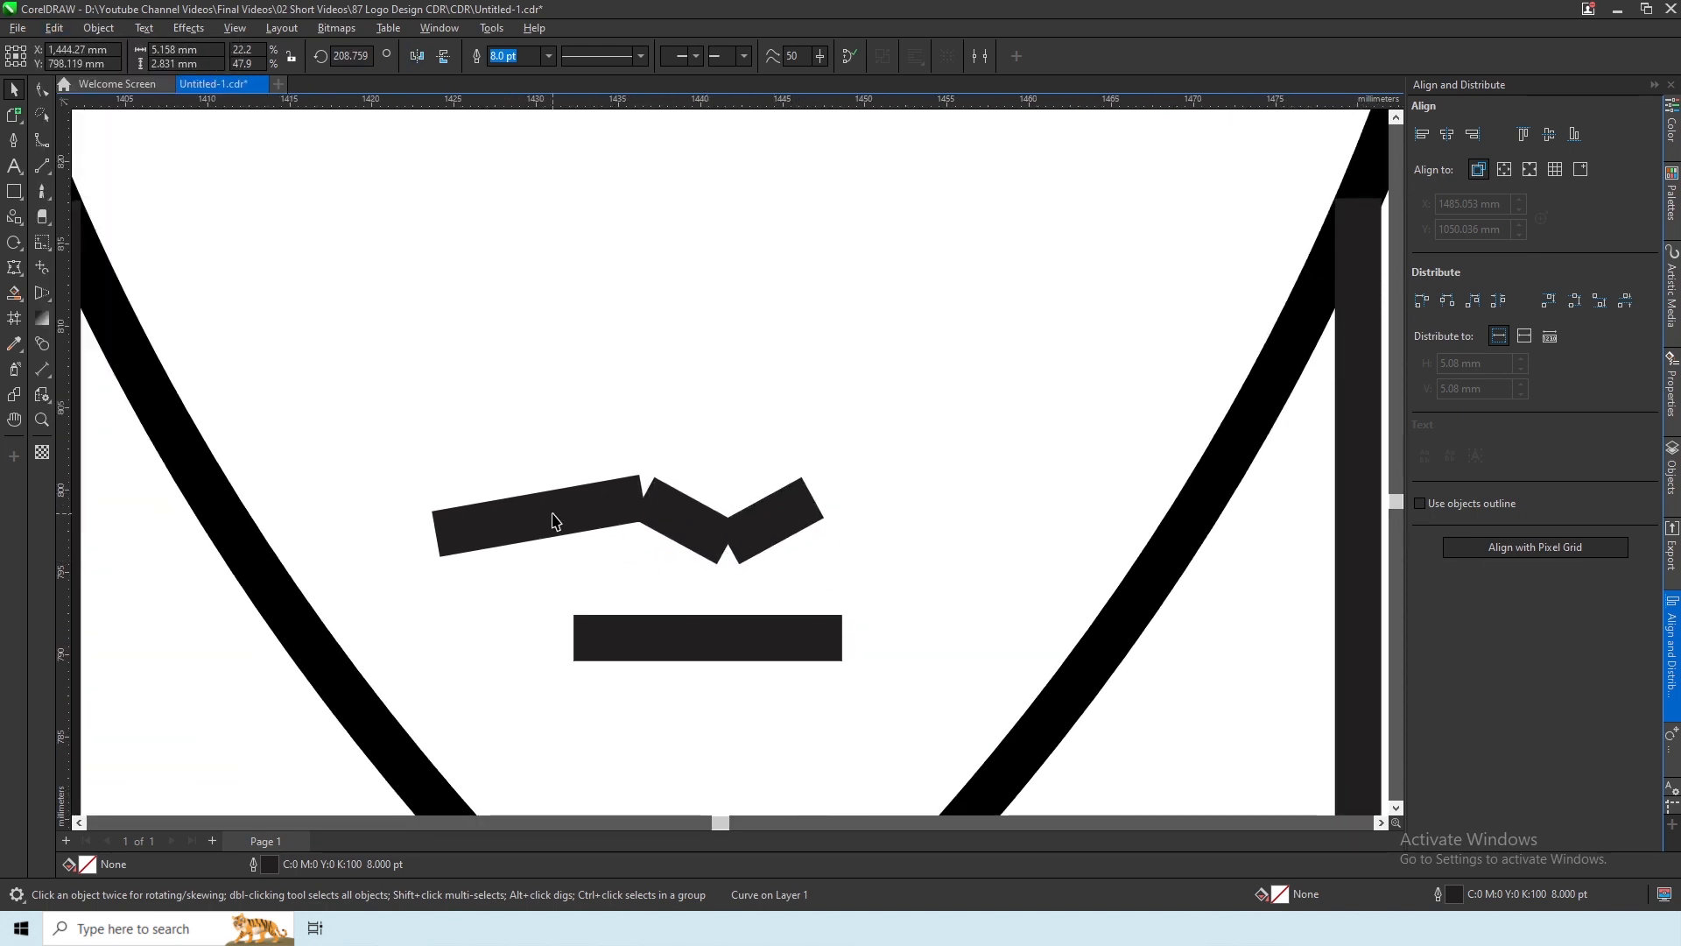
# Shorten the left slanted bar to about 8.9 mm, duplicate it and place a horizontally mirrored copy at the small V's right end
pyautogui.moveTo(496, 521)
pyautogui.mouseDown()
pyautogui.moveTo(543, 519)
pyautogui.moveTo(492, 531)
pyautogui.mouseUp()
pyautogui.click(54, 29)
pyautogui.click(77, 255)
pyautogui.click(416, 56)
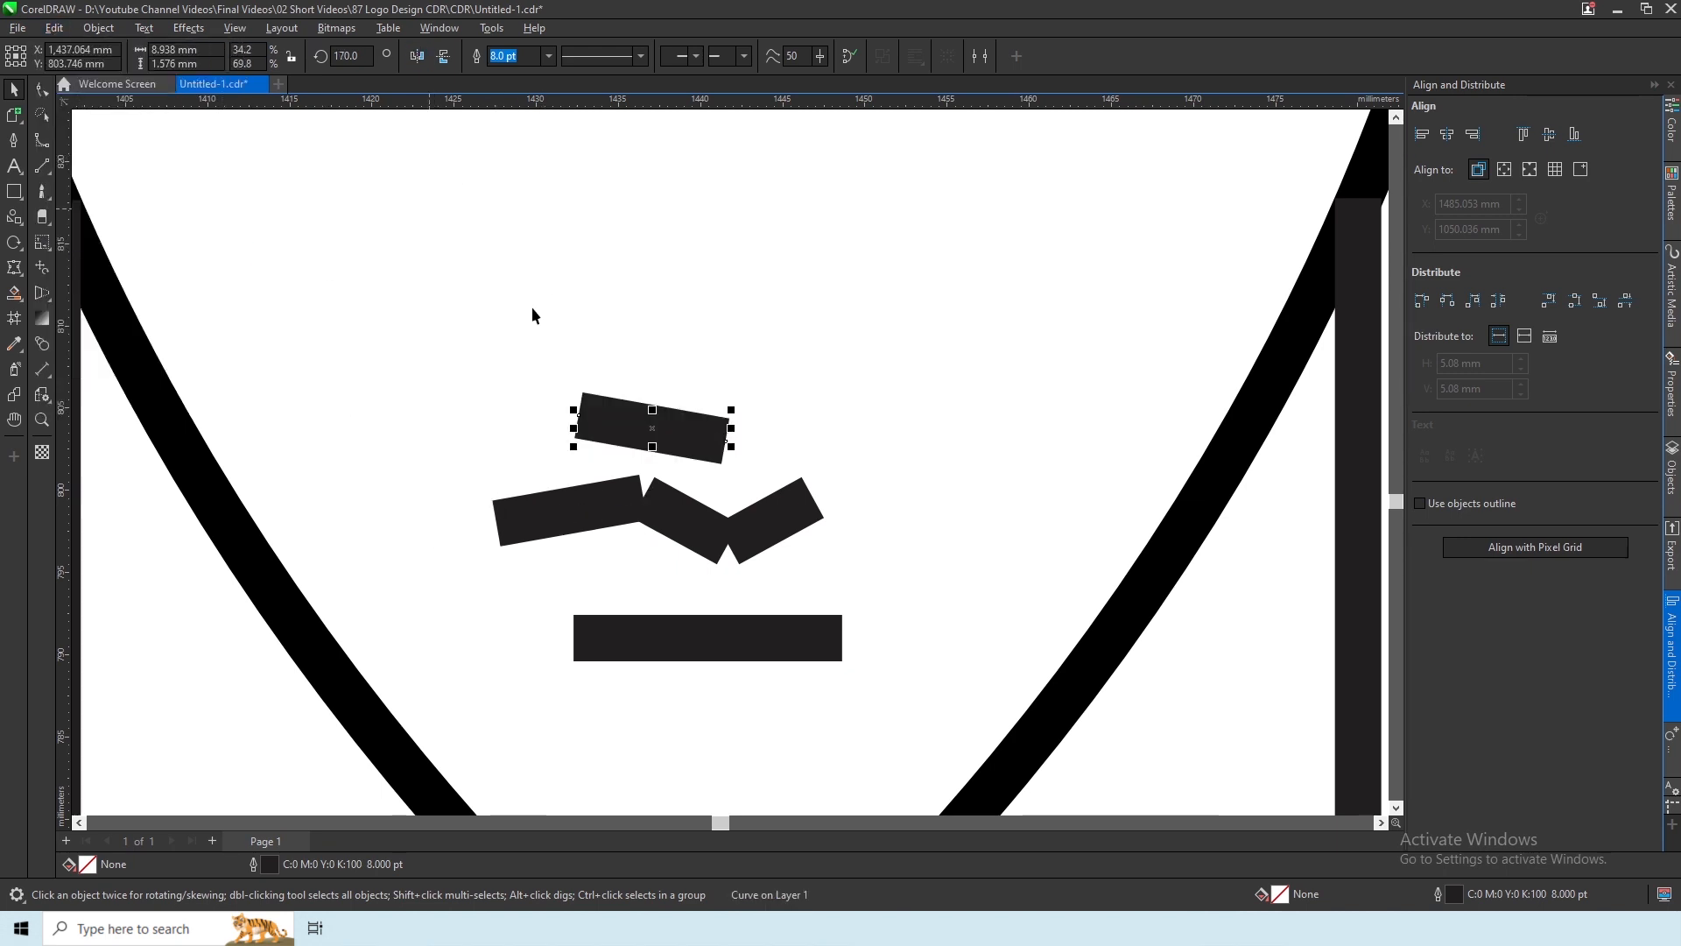
pyautogui.moveTo(821, 508); pyautogui.dragTo(813, 497)
# Combine the four slanted pieces into one curve and join their touching nodes into a continuous moustache-like line
pyautogui.keyDown('shift'); pyautogui.click(777, 520); pyautogui.keyUp('shift')
pyautogui.keyDown('shift'); pyautogui.click(688, 523); pyautogui.keyUp('shift')
pyautogui.keyDown('shift'); pyautogui.click(585, 506); pyautogui.keyUp('shift')
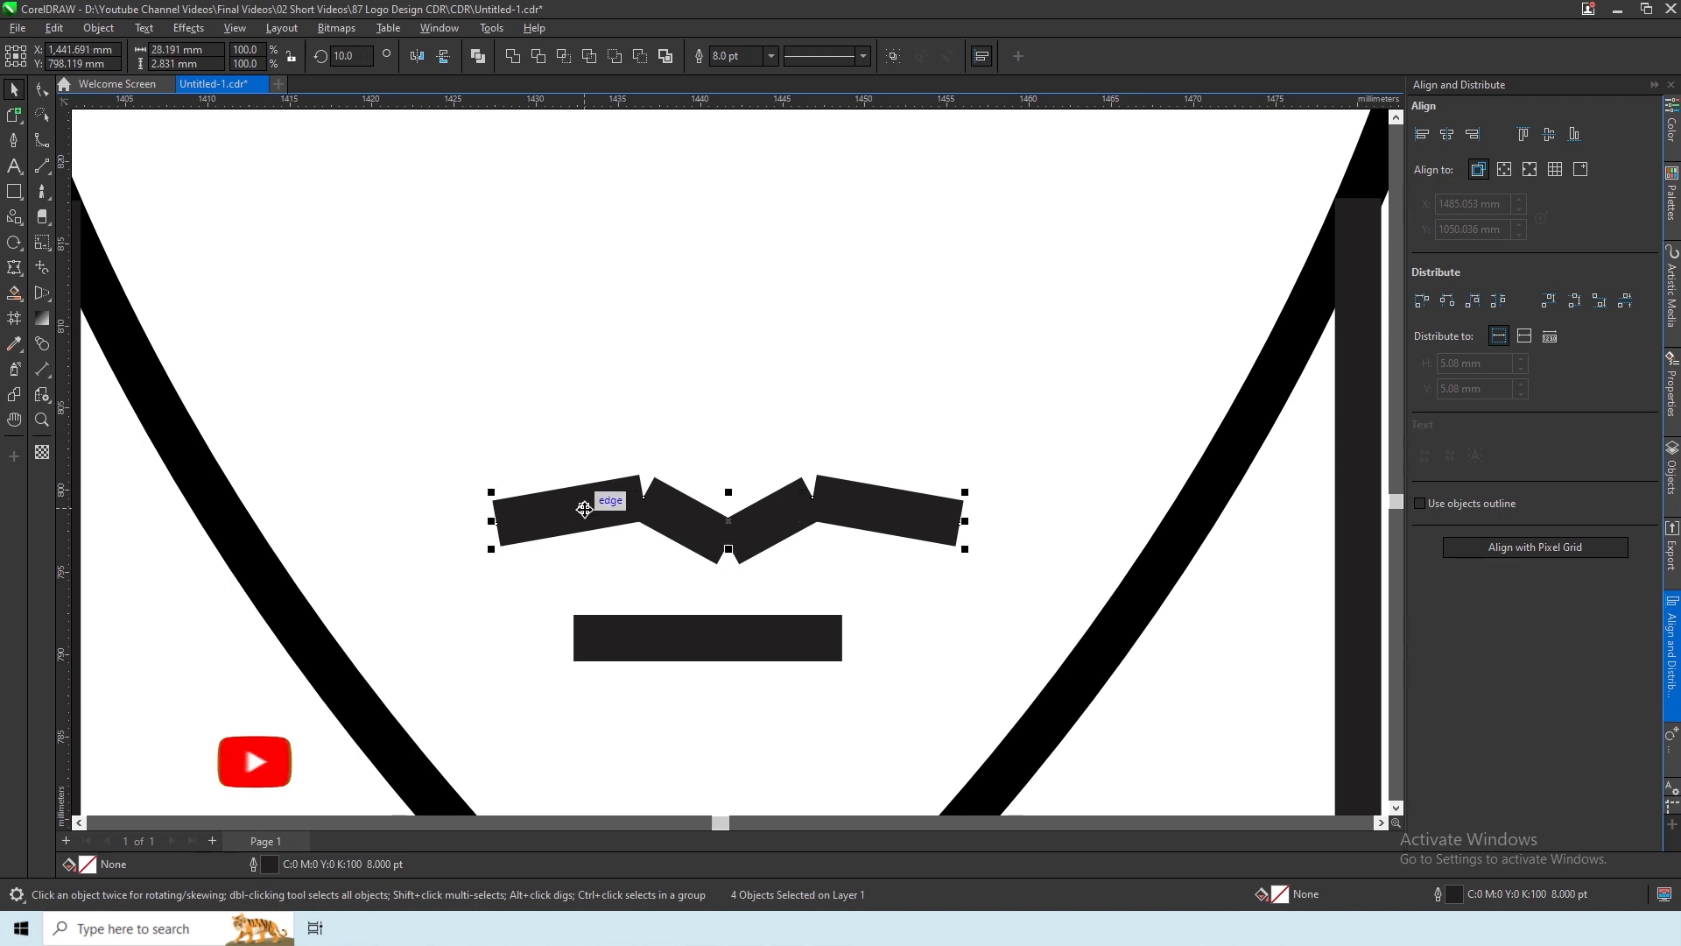
pyautogui.click(476, 56)
pyautogui.click(39, 91)
pyautogui.moveTo(749, 578); pyautogui.dragTo(698, 540)
pyautogui.click(179, 56)
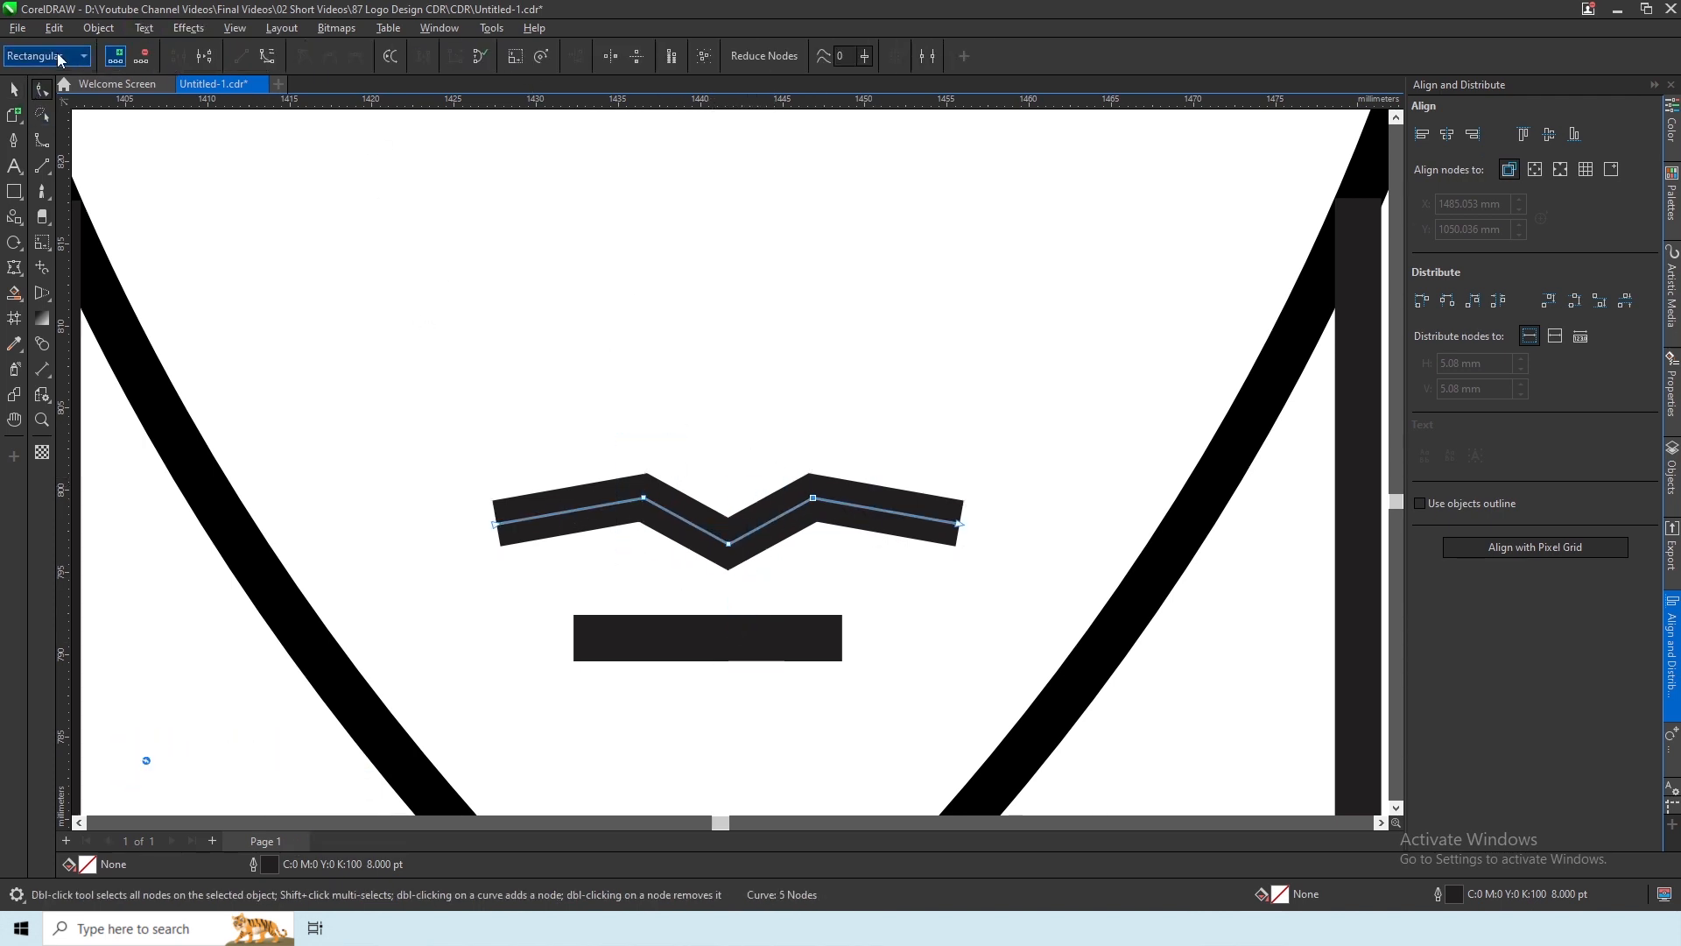
# Centre the moustache-like line and the bar below it horizontally on the outermost outline
pyautogui.click(14, 89)
pyautogui.keyDown('shift'); pyautogui.click(754, 630); pyautogui.keyUp('shift')
pyautogui.keyDown('shift'); pyautogui.click(750, 732); pyautogui.keyUp('shift')
pyautogui.click(1450, 134)
pyautogui.scroll(-2, 552, 505)
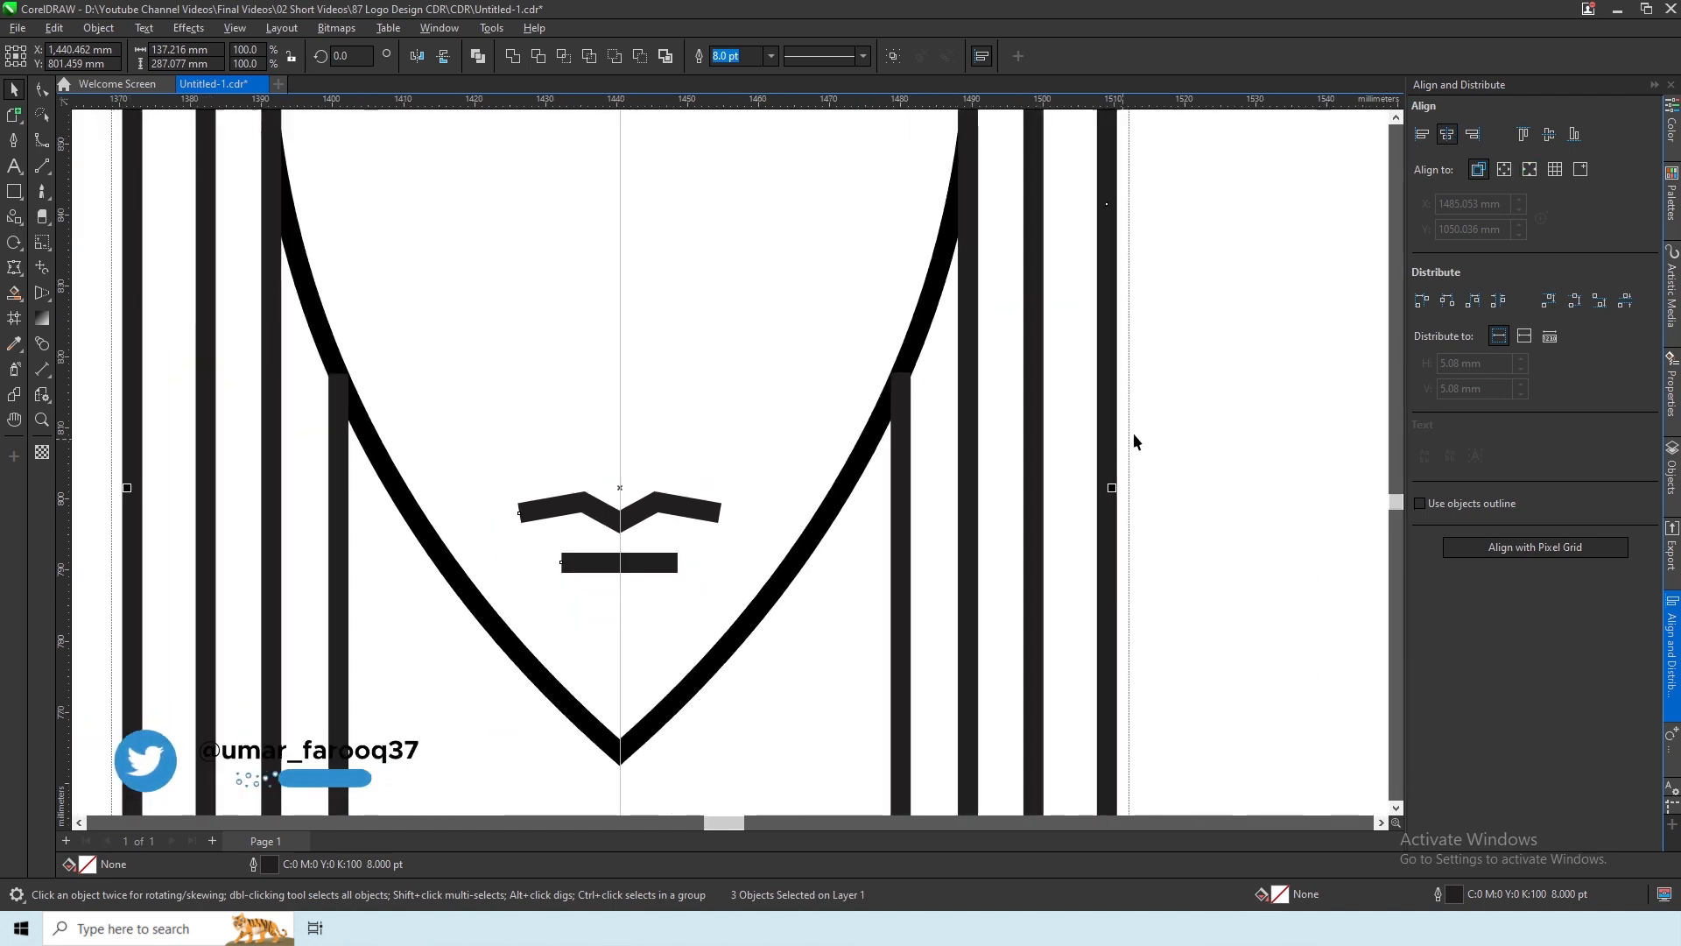
# Duplicate the moustache-like line, place the enlarged copy above it and centre it horizontally on the outermost outline
pyautogui.click(1135, 435)
pyautogui.click(54, 29)
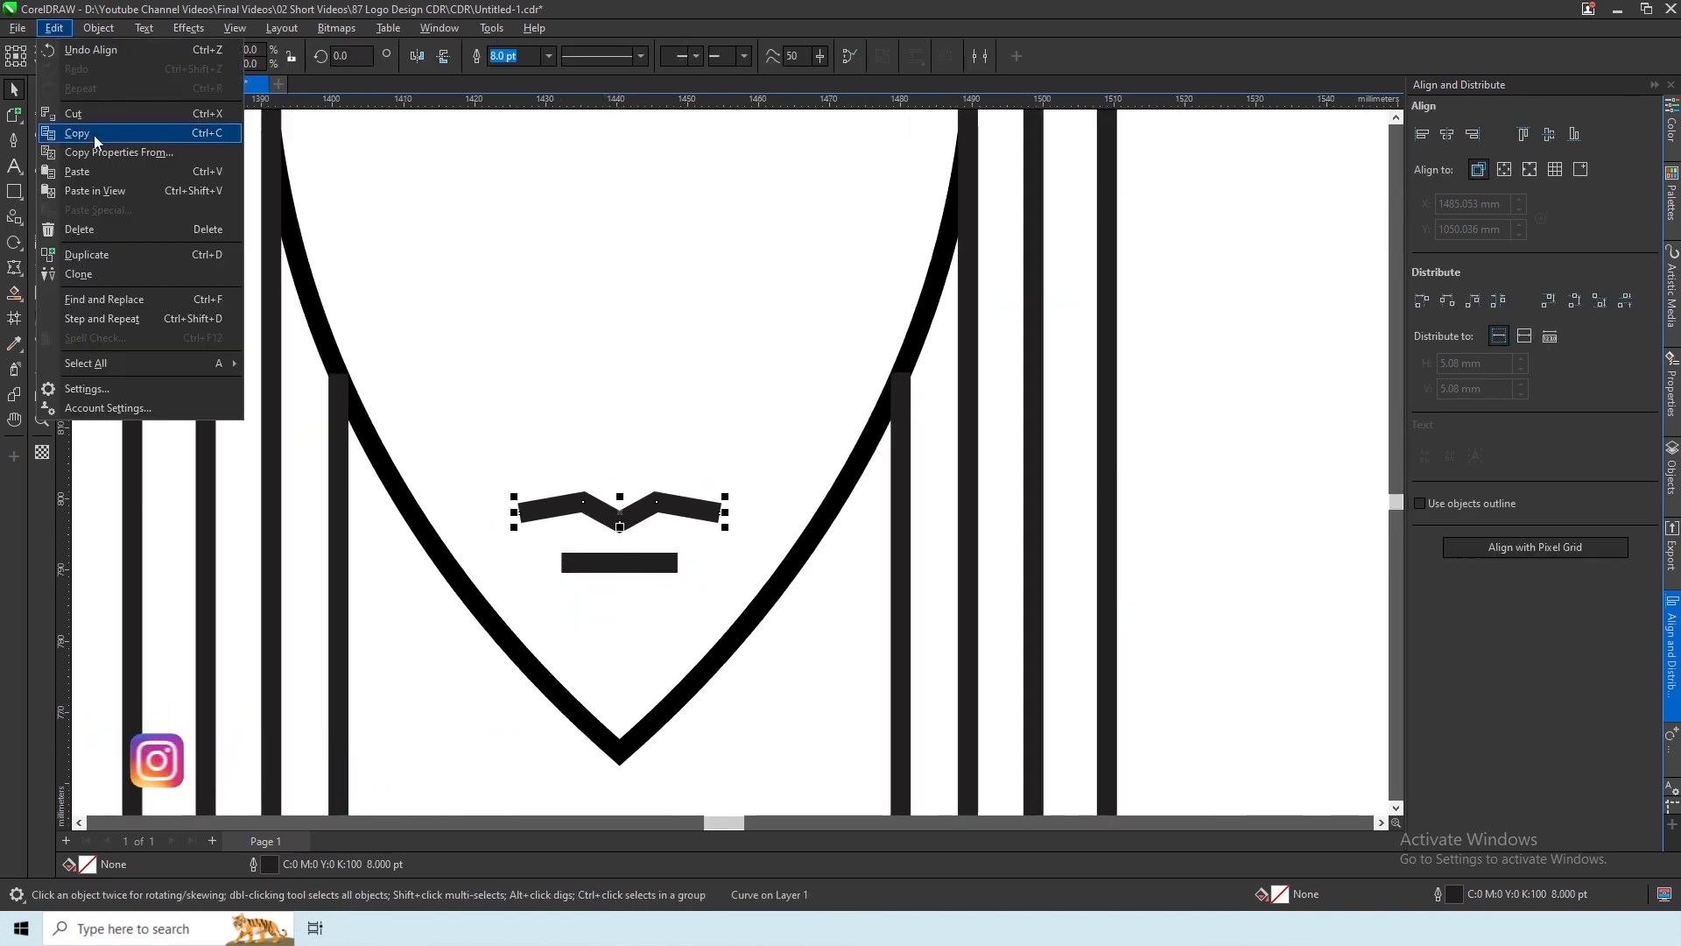
pyautogui.click(92, 129)
pyautogui.keyDown('shift'); pyautogui.click(1034, 293); pyautogui.keyUp('shift')
pyautogui.moveTo(623, 445)
pyautogui.mouseDown()
pyautogui.moveTo(620, 479)
pyautogui.moveTo(620, 430)
pyautogui.mouseUp()
pyautogui.click(1449, 136)
pyautogui.press('Escape')
pyautogui.click(651, 443)
pyautogui.scroll(1, 620, 455)
pyautogui.moveTo(756, 430); pyautogui.dragTo(778, 430)
# Delete the copy's two outer end nodes to leave a V-shaped nose, and narrow it to about 13.3 mm
pyautogui.click(42, 89)
pyautogui.doubleClick(466, 431)
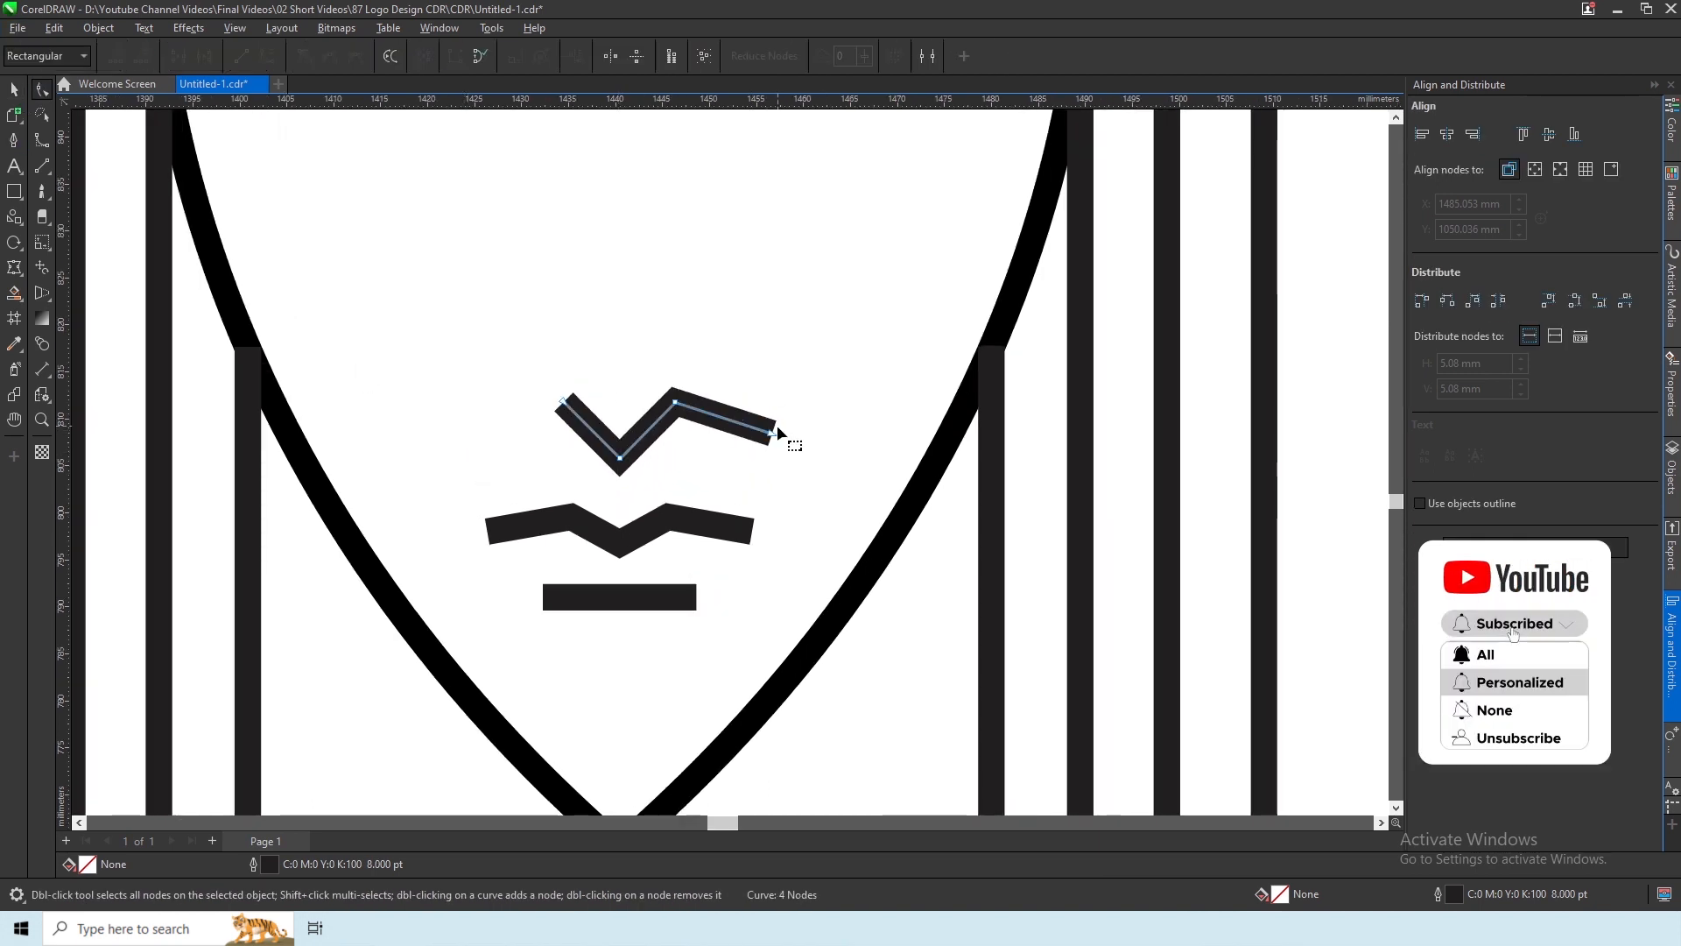
pyautogui.doubleClick(774, 430)
pyautogui.click(14, 89)
pyautogui.scroll(-1, 569, 523)
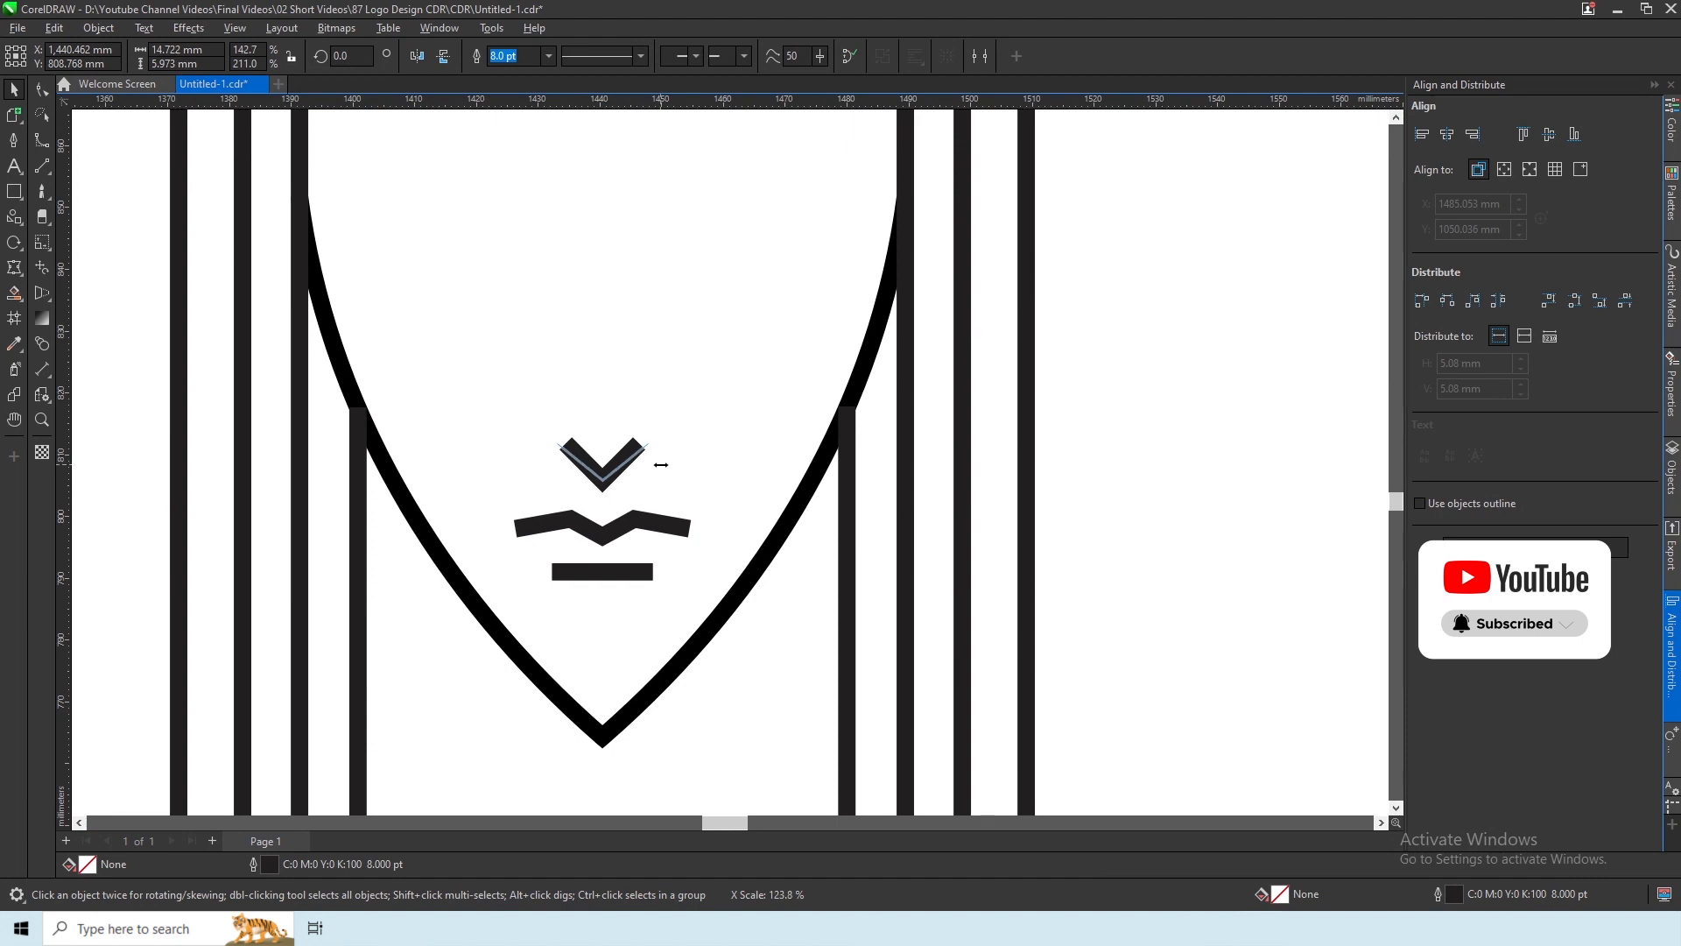
pyautogui.moveTo(659, 464); pyautogui.dragTo(650, 461)
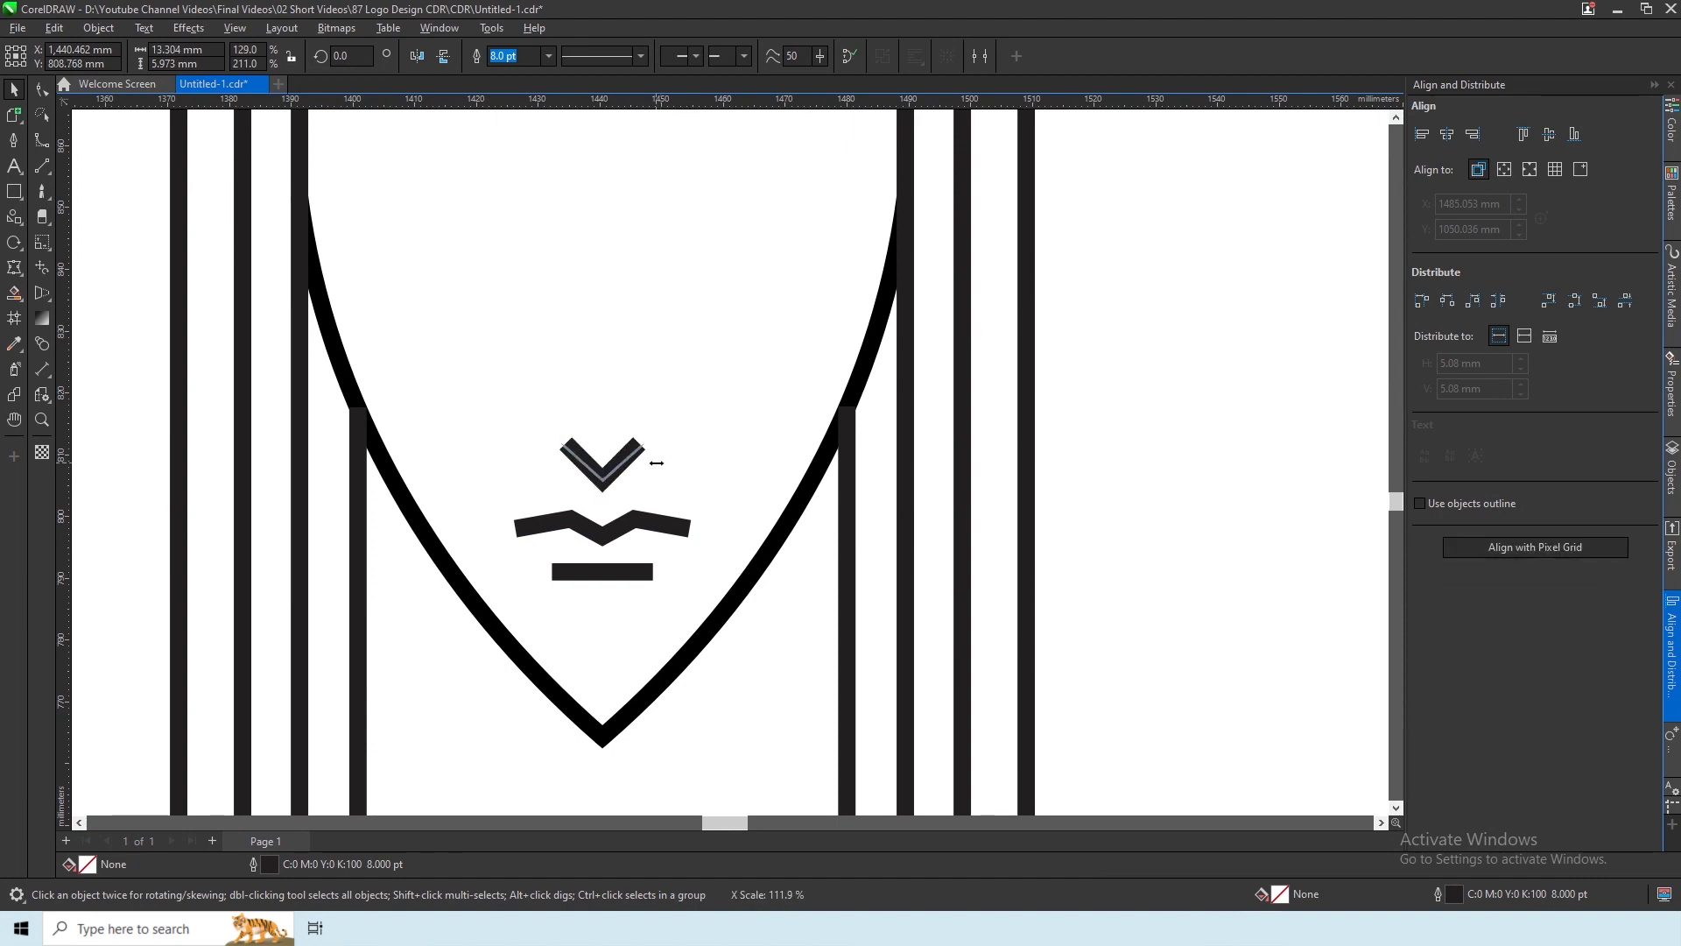
pyautogui.scroll(-1, 497, 373)
# Draw an ellipse about 18.6 mm wide on the left side of the face below the fringe and duplicate it
pyautogui.click(21, 199)
pyautogui.click(79, 232)
pyautogui.scroll(2, 480, 379)
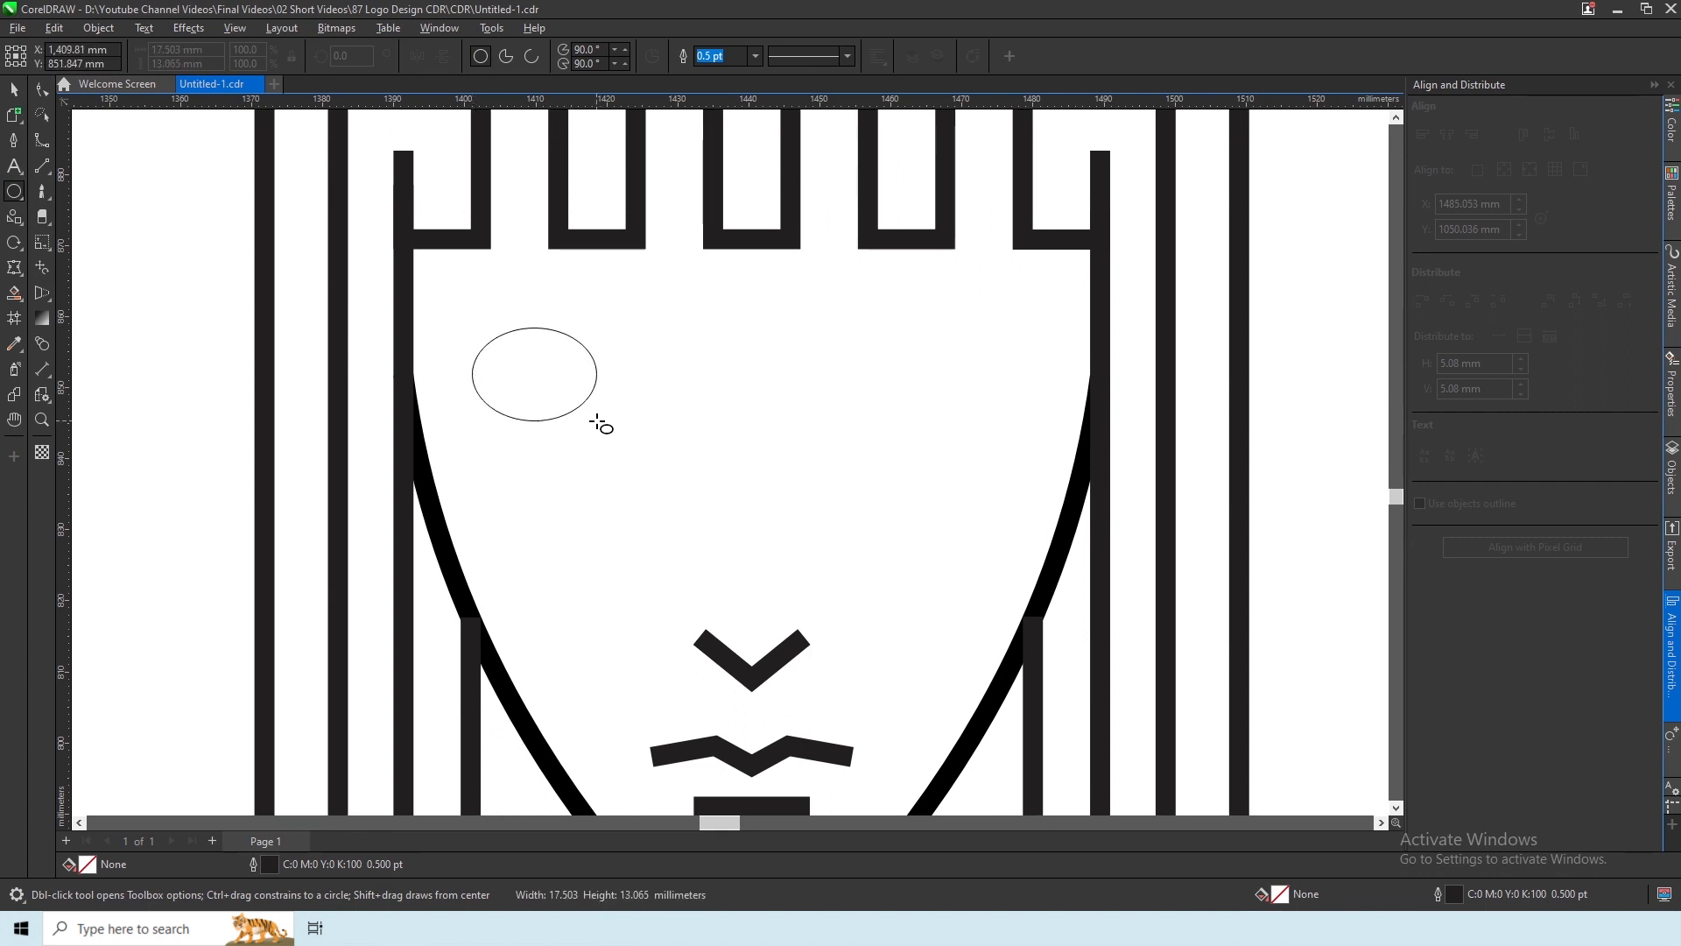
pyautogui.moveTo(605, 392); pyautogui.dragTo(606, 392)
pyautogui.click(14, 90)
pyautogui.click(55, 29)
pyautogui.click(70, 253)
# Rotate the duplicate ellipse a few degrees and offset it from the original to form a crescent-shaped region along the lower edge
pyautogui.scroll(1, 569, 335)
pyautogui.moveTo(583, 317); pyautogui.dragTo(509, 387)
pyautogui.click(509, 387)
pyautogui.moveTo(641, 447); pyautogui.dragTo(650, 431)
pyautogui.moveTo(488, 376); pyautogui.dragTo(409, 370)
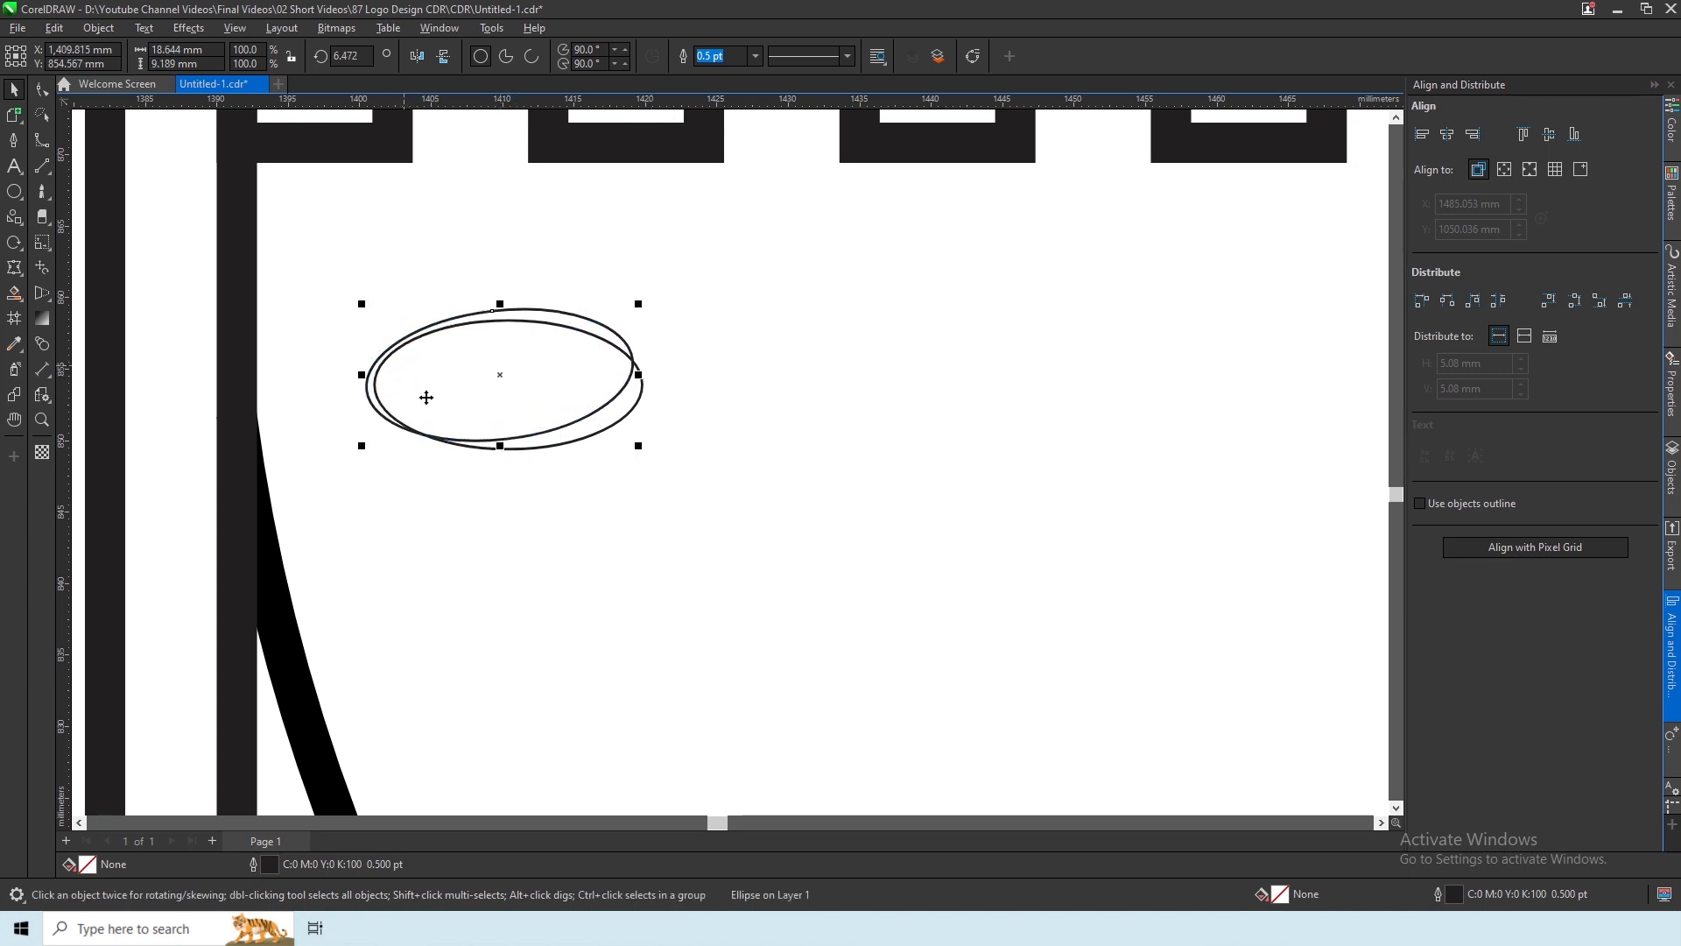
pyautogui.moveTo(649, 450); pyautogui.dragTo(651, 453)
pyautogui.moveTo(519, 410); pyautogui.dragTo(531, 403)
pyautogui.moveTo(380, 396); pyautogui.dragTo(379, 397)
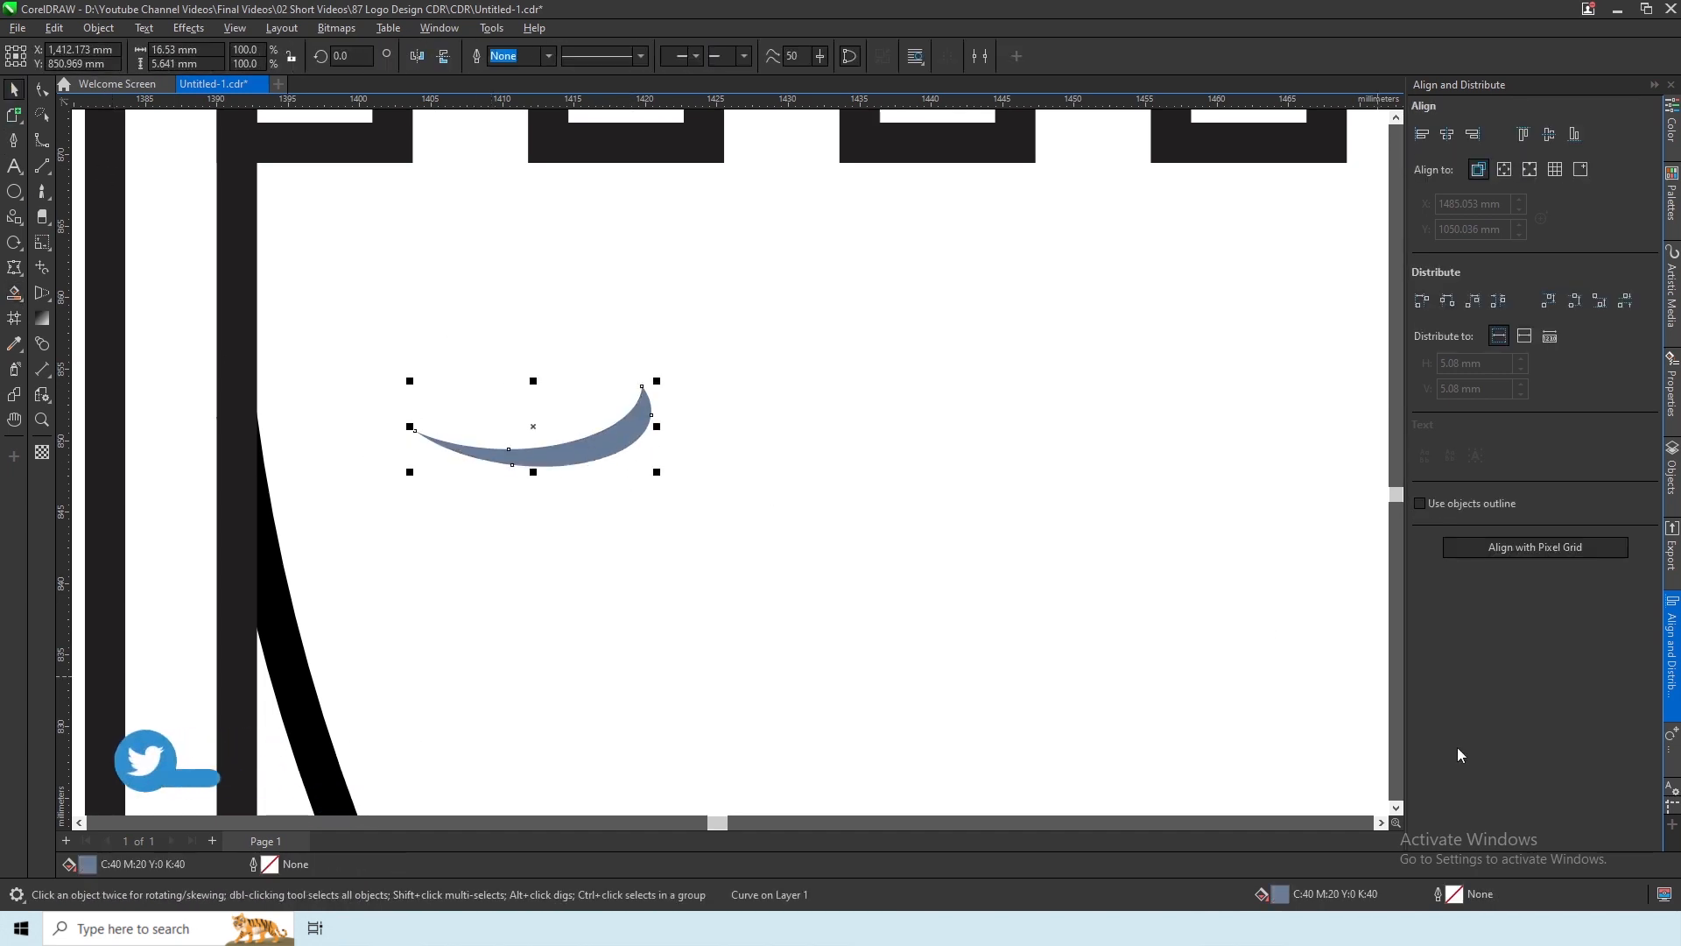
# Rotate the filled crescent slightly clockwise and save the drawing
pyautogui.click(599, 445)
pyautogui.moveTo(662, 476); pyautogui.dragTo(577, 461)
pyautogui.click(157, 330)
pyautogui.scroll(-8, 158, 330)
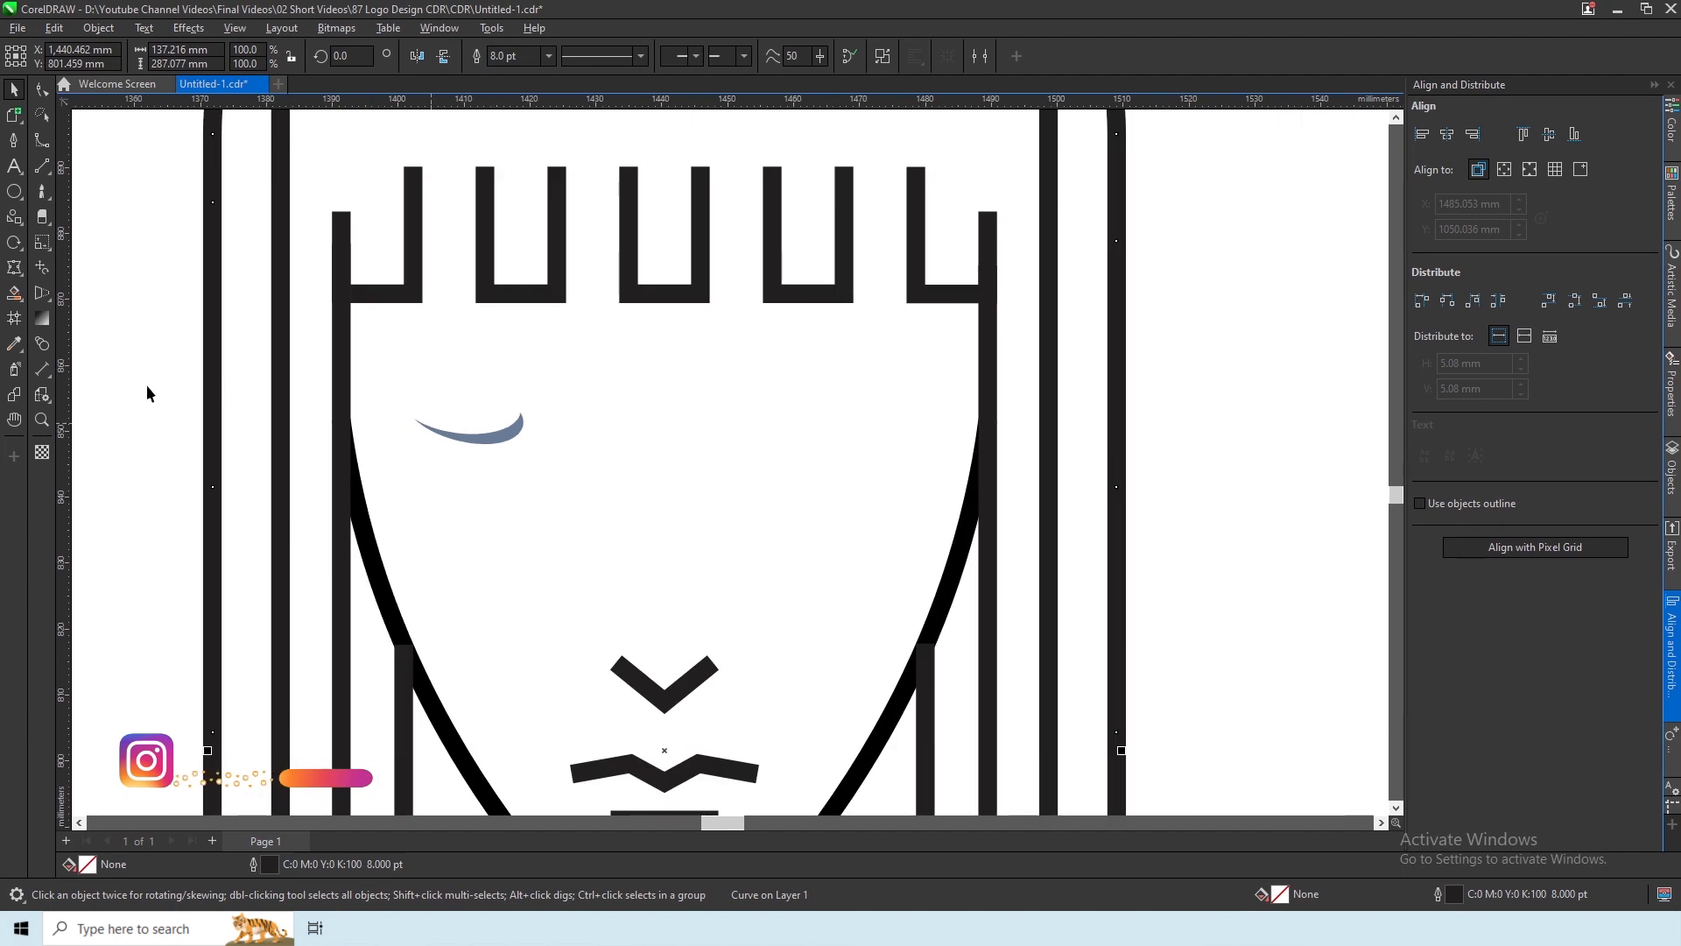
pyautogui.click(181, 387)
pyautogui.scroll(4, 385, 425)
pyautogui.hotkey('ctrl', 's')
pyautogui.scroll(-3, 525, 450)
# Draw an ellipse about 17.4 by 8.3 mm above the crescent and duplicate it
pyautogui.click(14, 191)
pyautogui.scroll(3, 705, 396)
pyautogui.moveTo(654, 421); pyautogui.dragTo(483, 339)
pyautogui.press('space')
pyautogui.click(53, 28)
pyautogui.click(79, 263)
# Lower the duplicate ellipse onto the crescent to reshape the crescent's upper edge along it, and delete that ellipse
pyautogui.scroll(3, 633, 370)
pyautogui.moveTo(487, 425); pyautogui.dragTo(484, 530)
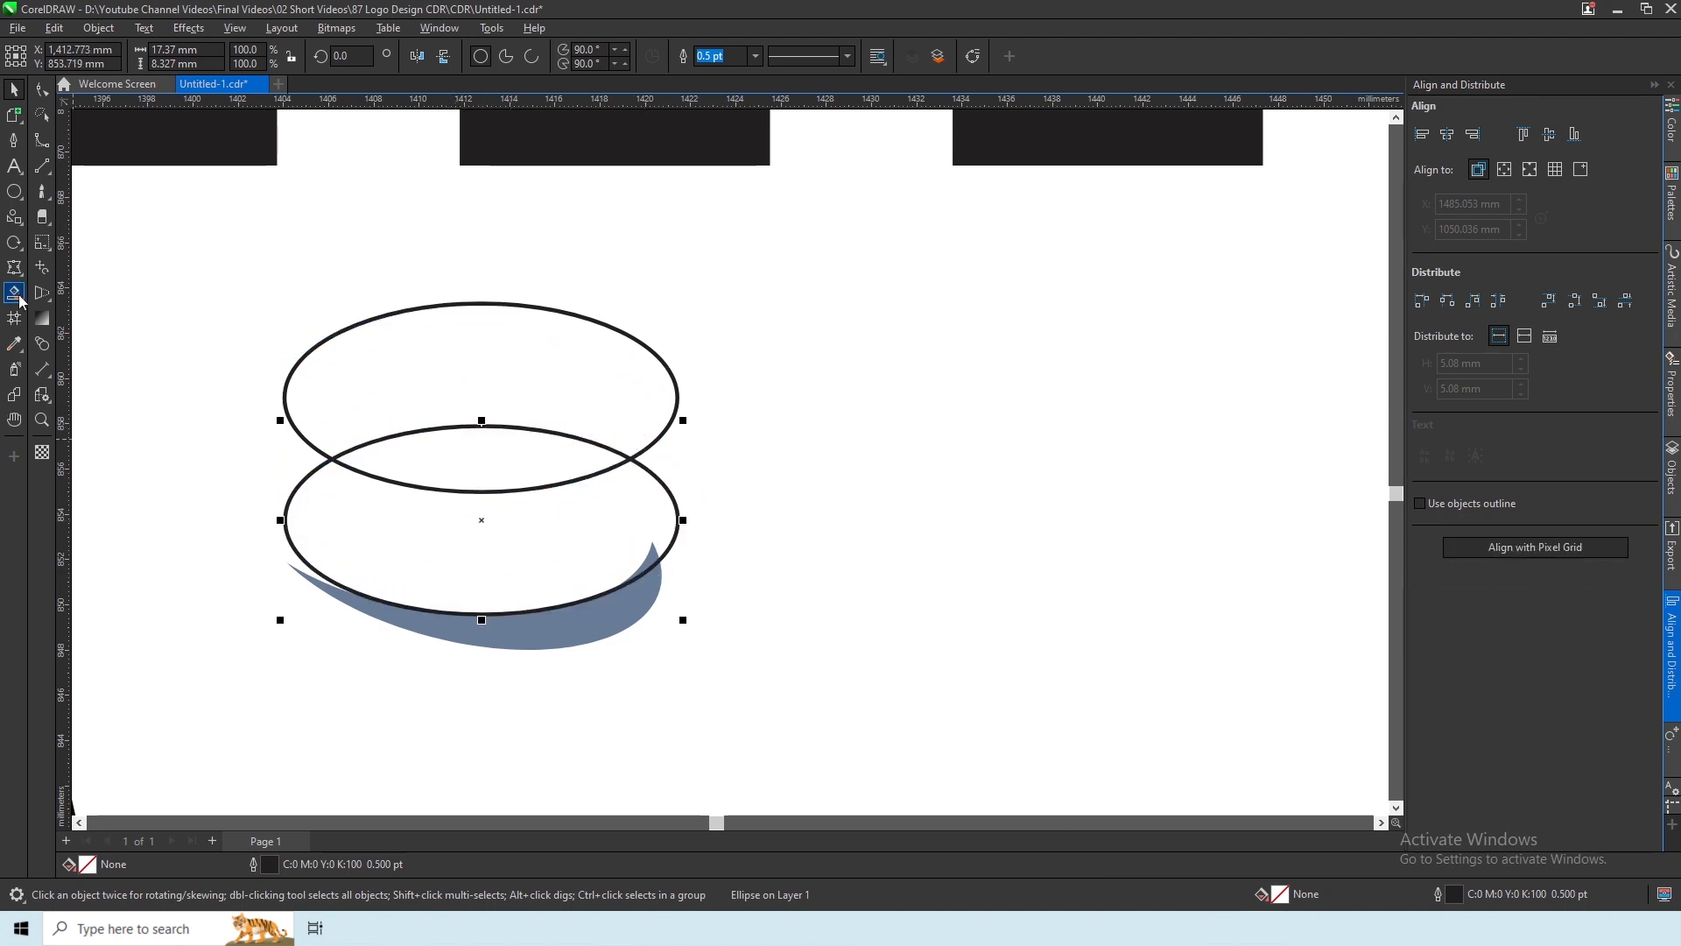
pyautogui.press('Delete')
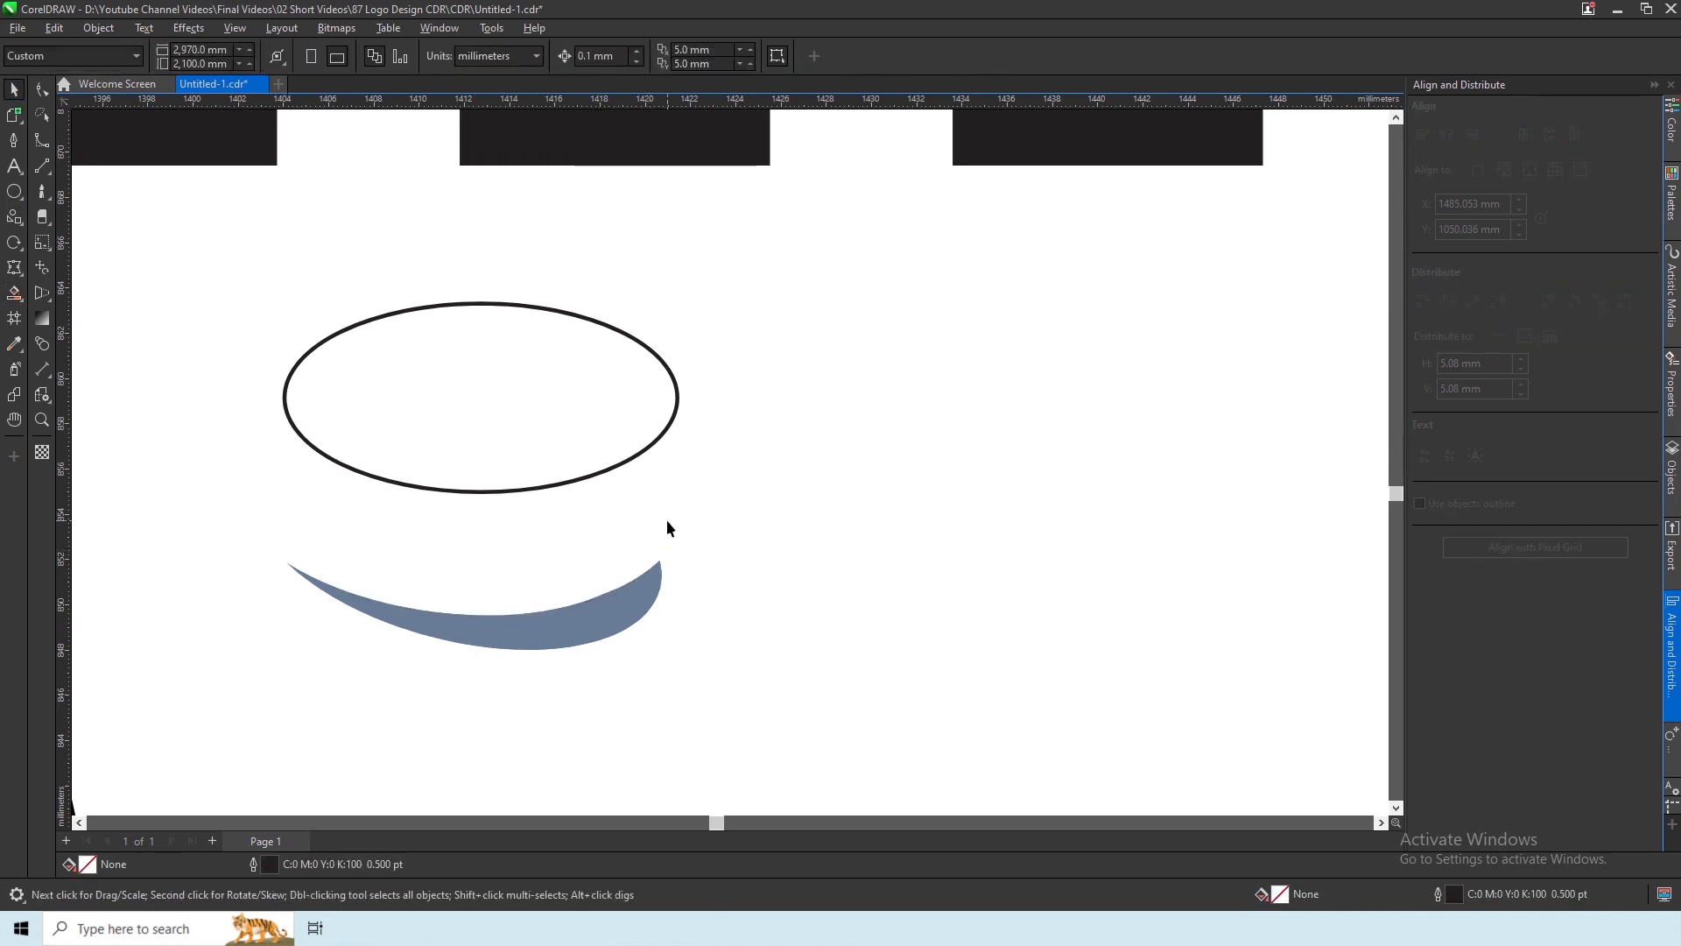
# Draw a second ellipse about 17.9 by 8 mm over the upper one and rotate it slightly to enclose a thin arch
pyautogui.press('F7')
pyautogui.moveTo(561, 486); pyautogui.dragTo(668, 535)
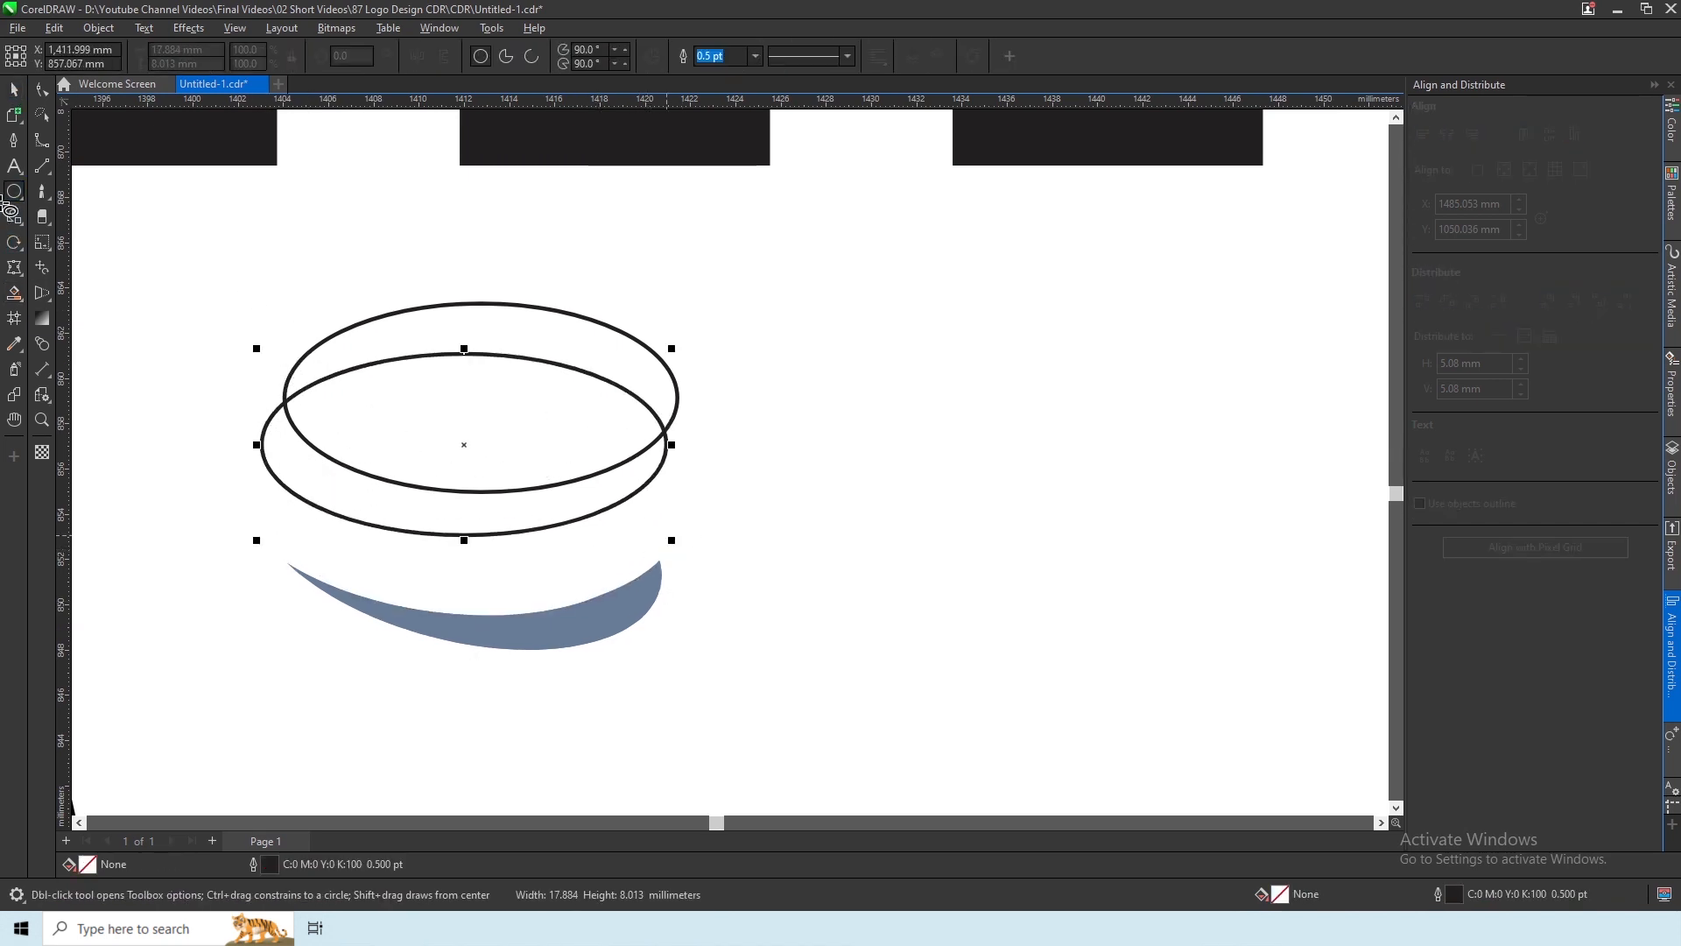
pyautogui.press('space')
pyautogui.moveTo(427, 433); pyautogui.dragTo(381, 368)
pyautogui.click(382, 369)
pyautogui.moveTo(661, 510)
pyautogui.mouseDown()
pyautogui.moveTo(657, 523)
pyautogui.moveTo(660, 500)
pyautogui.mouseUp()
pyautogui.moveTo(482, 407); pyautogui.dragTo(483, 410)
# Draw a circle about 2.1 mm in diameter across the two ellipses at the thin arch's right end
pyautogui.click(14, 192)
pyautogui.scroll(3, 635, 343)
pyautogui.moveTo(765, 363)
pyautogui.mouseDown()
pyautogui.moveTo(606, 486)
pyautogui.moveTo(653, 509)
pyautogui.mouseUp()
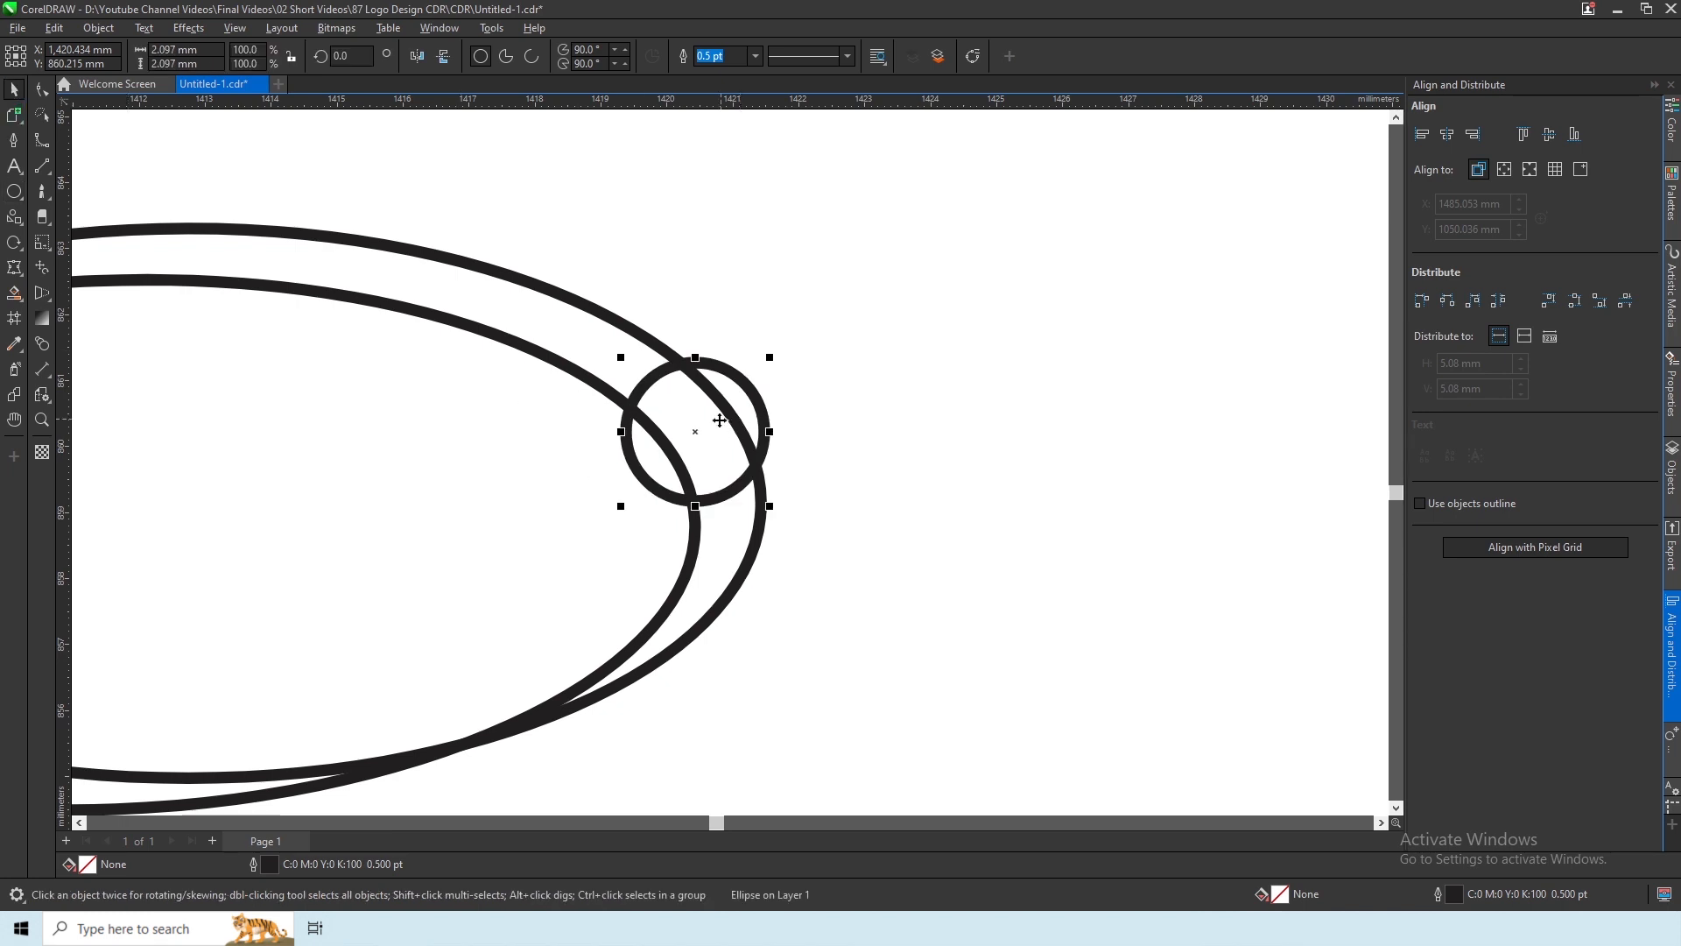
pyautogui.moveTo(641, 382); pyautogui.dragTo(642, 382)
# Smart Fill the thin arch between the ellipses and its end section inside the small circle
pyautogui.scroll(-2, 679, 364)
pyautogui.click(12, 294)
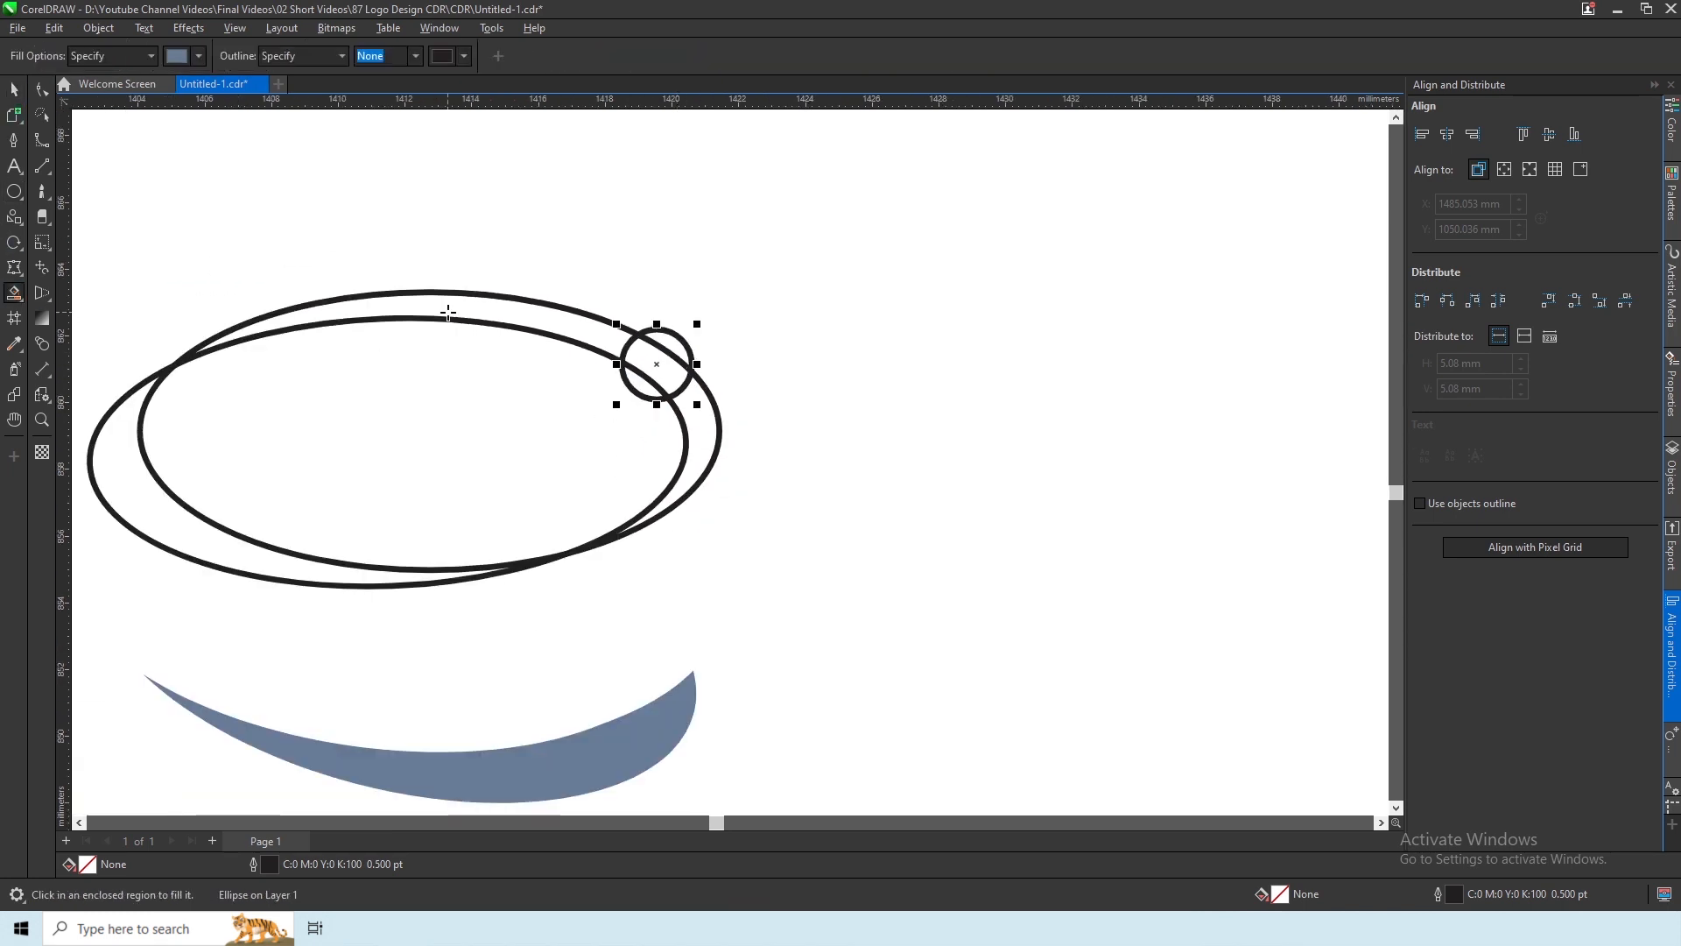
pyautogui.click(448, 308)
pyautogui.click(658, 358)
# Delete the two ellipses and the small circle, and weld the two filled arch pieces together
pyautogui.click(14, 89)
pyautogui.click(682, 419)
pyautogui.keyDown('shift'); pyautogui.click(718, 416); pyautogui.keyUp('shift')
pyautogui.press('Delete')
pyautogui.click(645, 399)
pyautogui.press('Delete')
pyautogui.click(651, 363)
pyautogui.keyDown('shift'); pyautogui.click(584, 334); pyautogui.keyUp('shift')
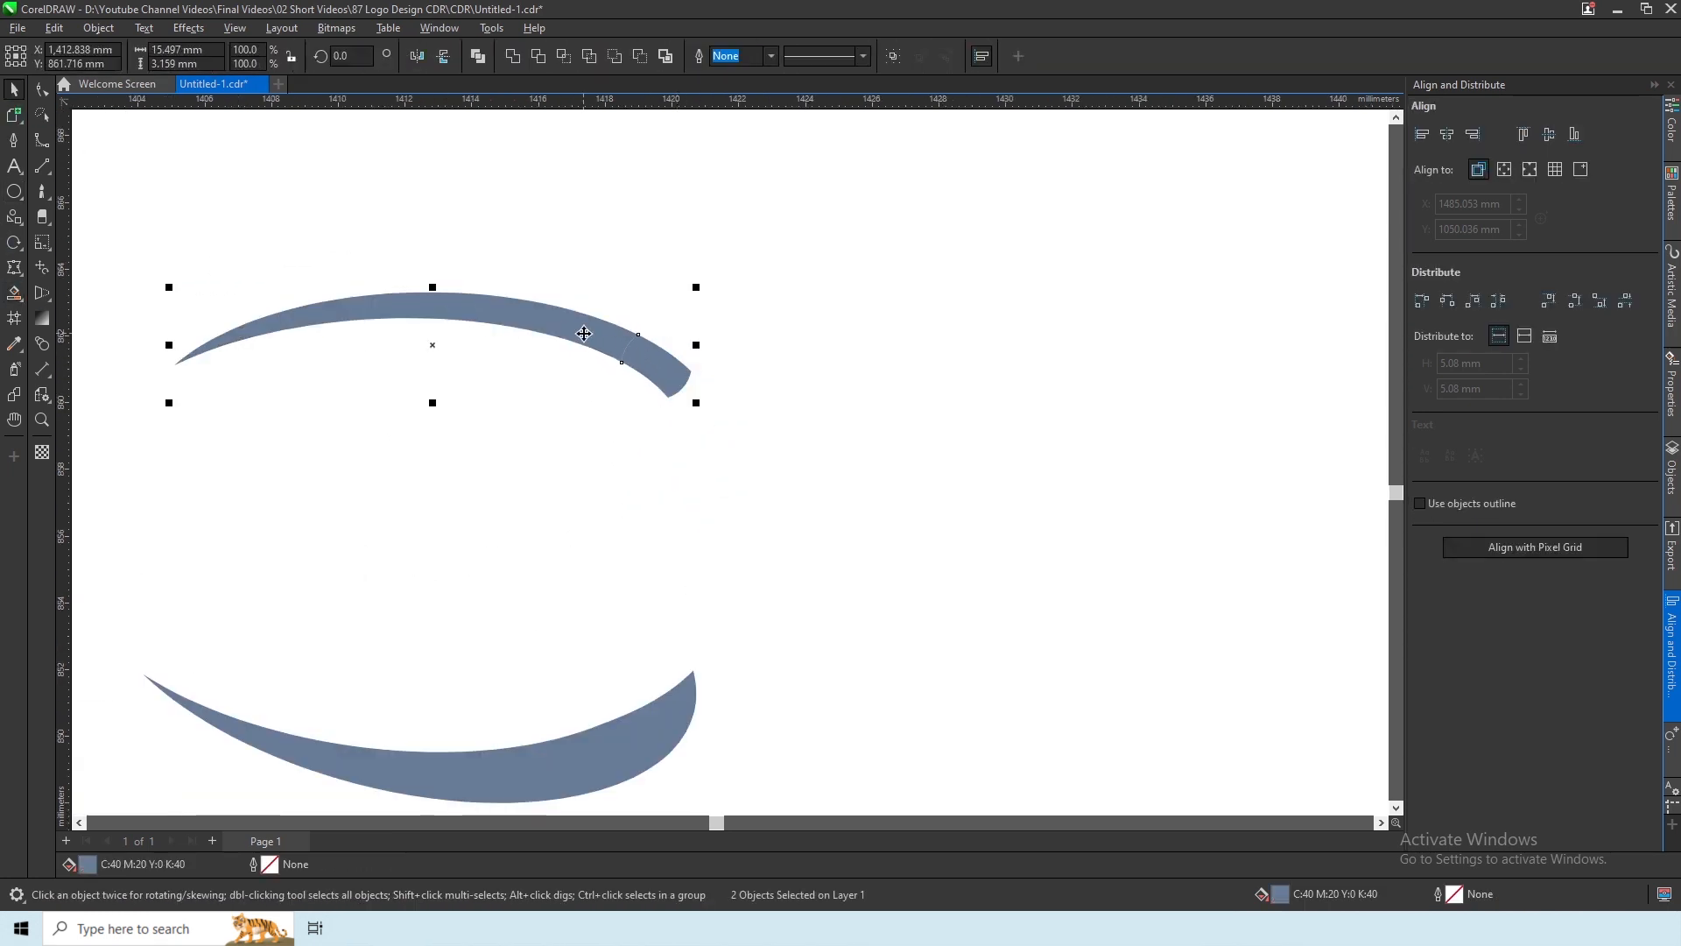
pyautogui.click(517, 63)
# Thicken the arch by moving its underside nodes down about 0.4 mm
pyautogui.scroll(-3, 543, 376)
pyautogui.scroll(3, 533, 321)
pyautogui.press('F10')
pyautogui.moveTo(798, 464); pyautogui.dragTo(653, 382)
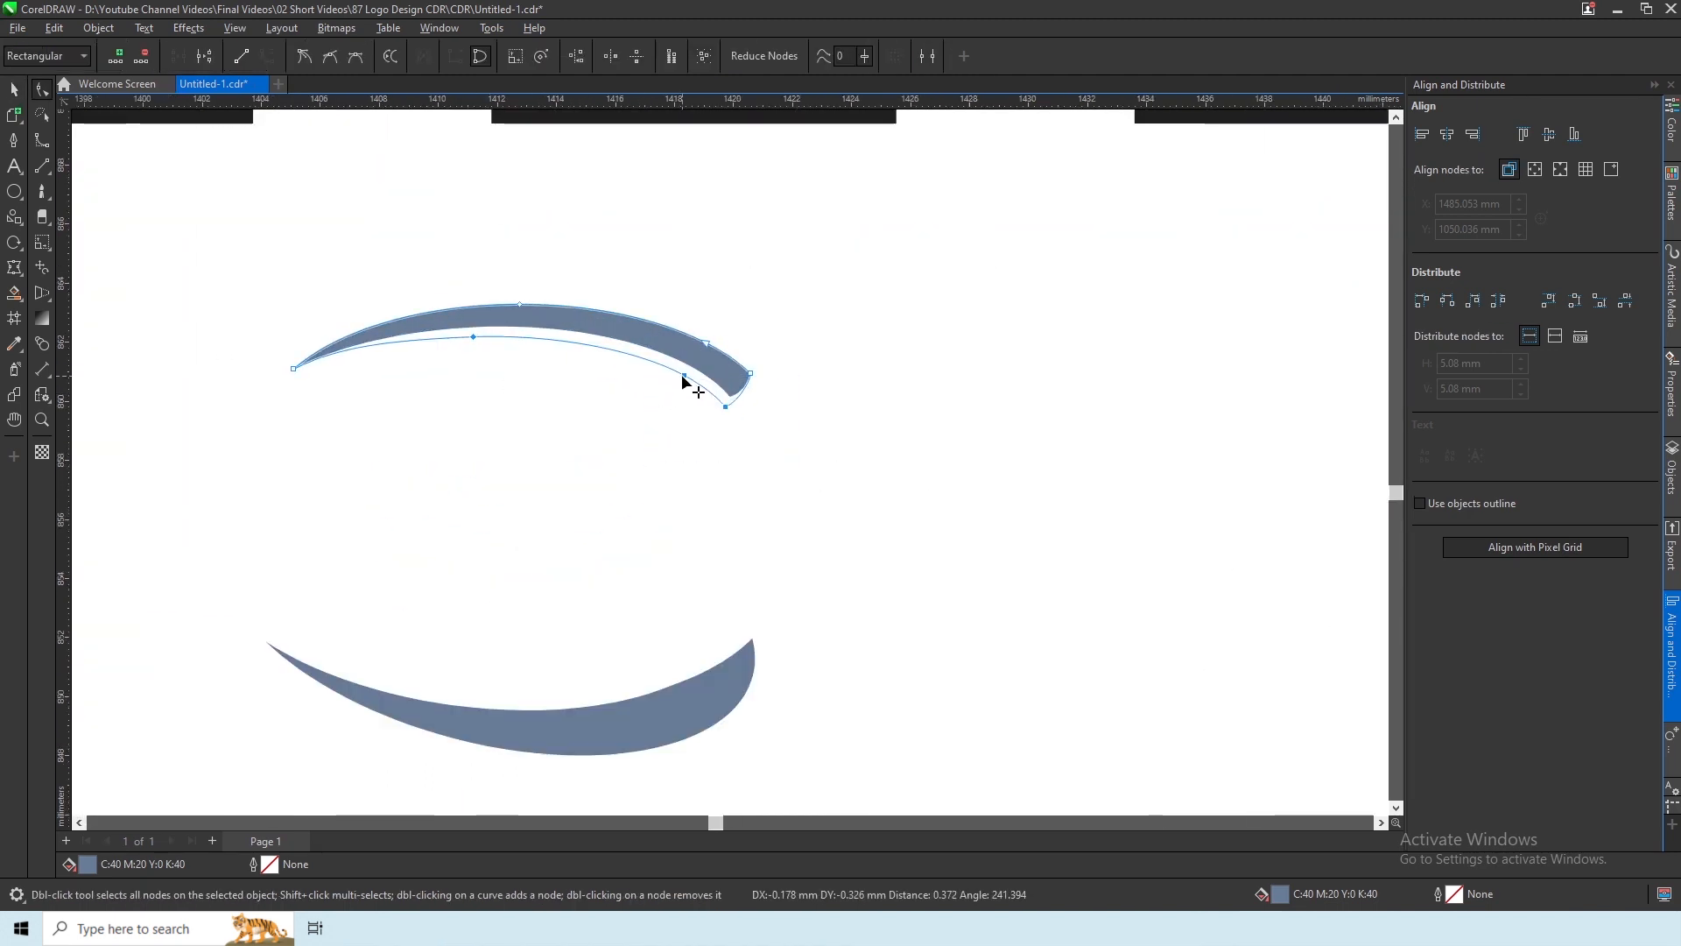
pyautogui.moveTo(682, 380); pyautogui.dragTo(682, 381)
# Enlarge the arch and crescent together to about 25.5 mm wide and nudge them down
pyautogui.click(14, 89)
pyautogui.scroll(-4, 280, 307)
pyautogui.keyDown('shift'); pyautogui.click(357, 445); pyautogui.keyUp('shift')
pyautogui.moveTo(265, 460); pyautogui.dragTo(179, 536)
pyautogui.scroll(-2, 365, 443)
pyautogui.press('Down')
pyautogui.press('Down')
# Move the arch down closer to the crescent and align the right edges of both shapes
pyautogui.moveTo(123, 330); pyautogui.dragTo(501, 424)
pyautogui.moveTo(487, 379); pyautogui.dragTo(487, 417)
pyautogui.keyDown('shift'); pyautogui.click(477, 495); pyautogui.keyUp('shift')
pyautogui.click(1473, 134)
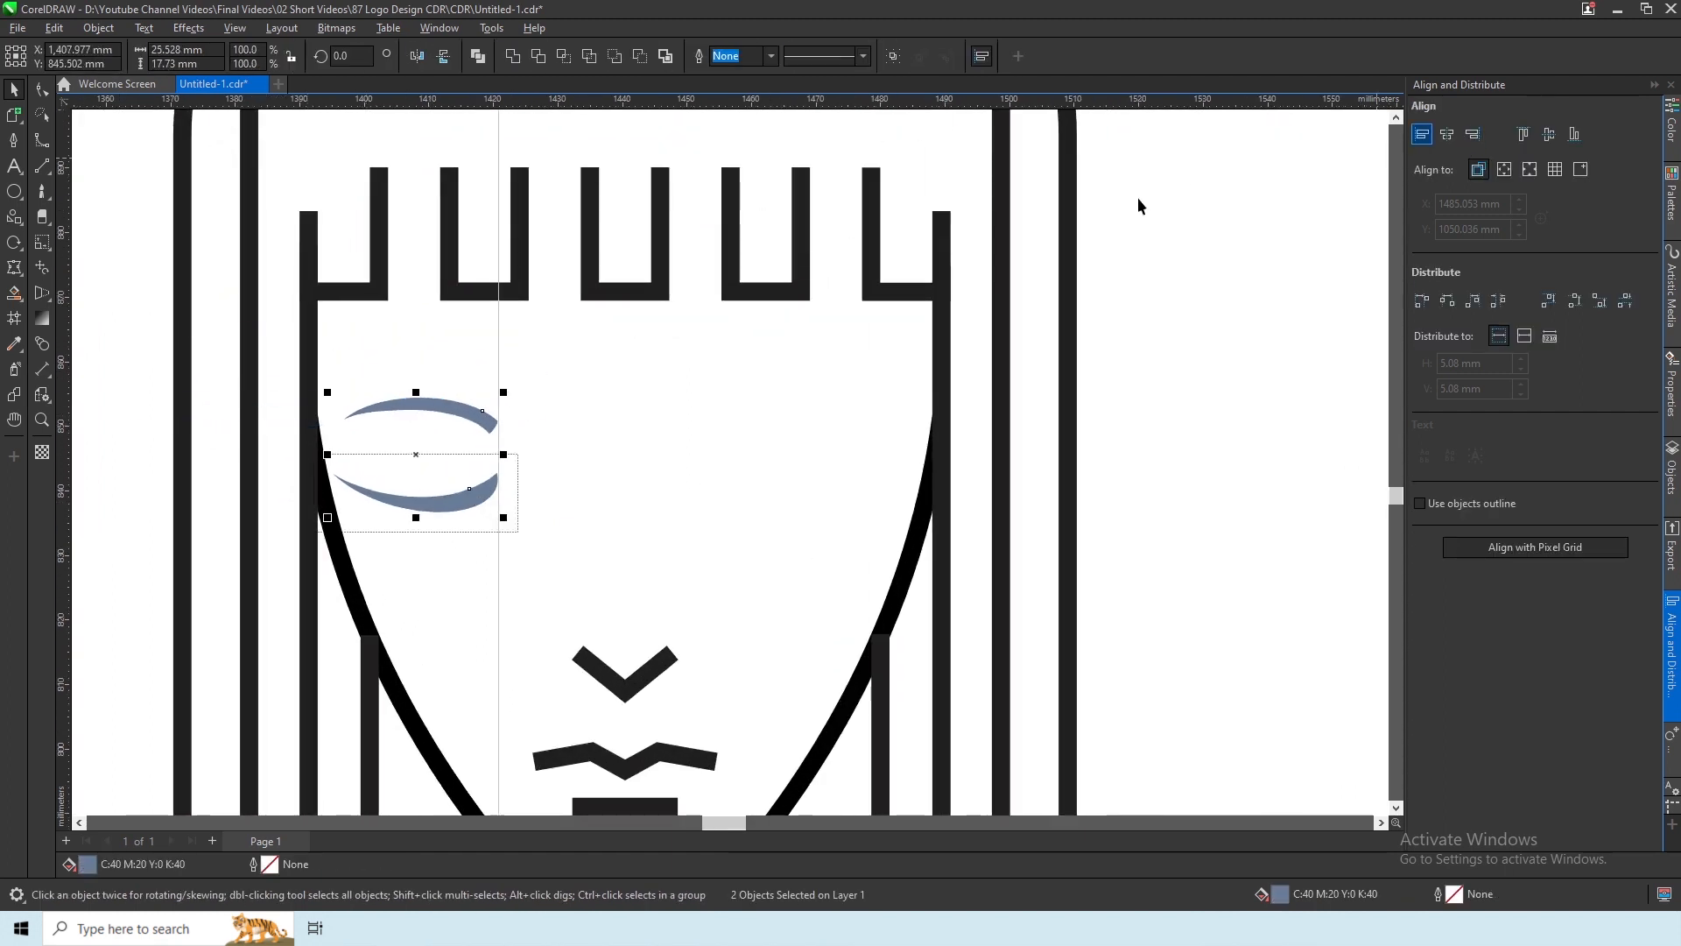
# Fill the arch and crescent with CMYK 75, 68, 65, 90 and group them as one eye
pyautogui.click(1671, 130)
pyautogui.moveTo(1474, 234); pyautogui.dragTo(1415, 272)
pyautogui.click(1598, 362)
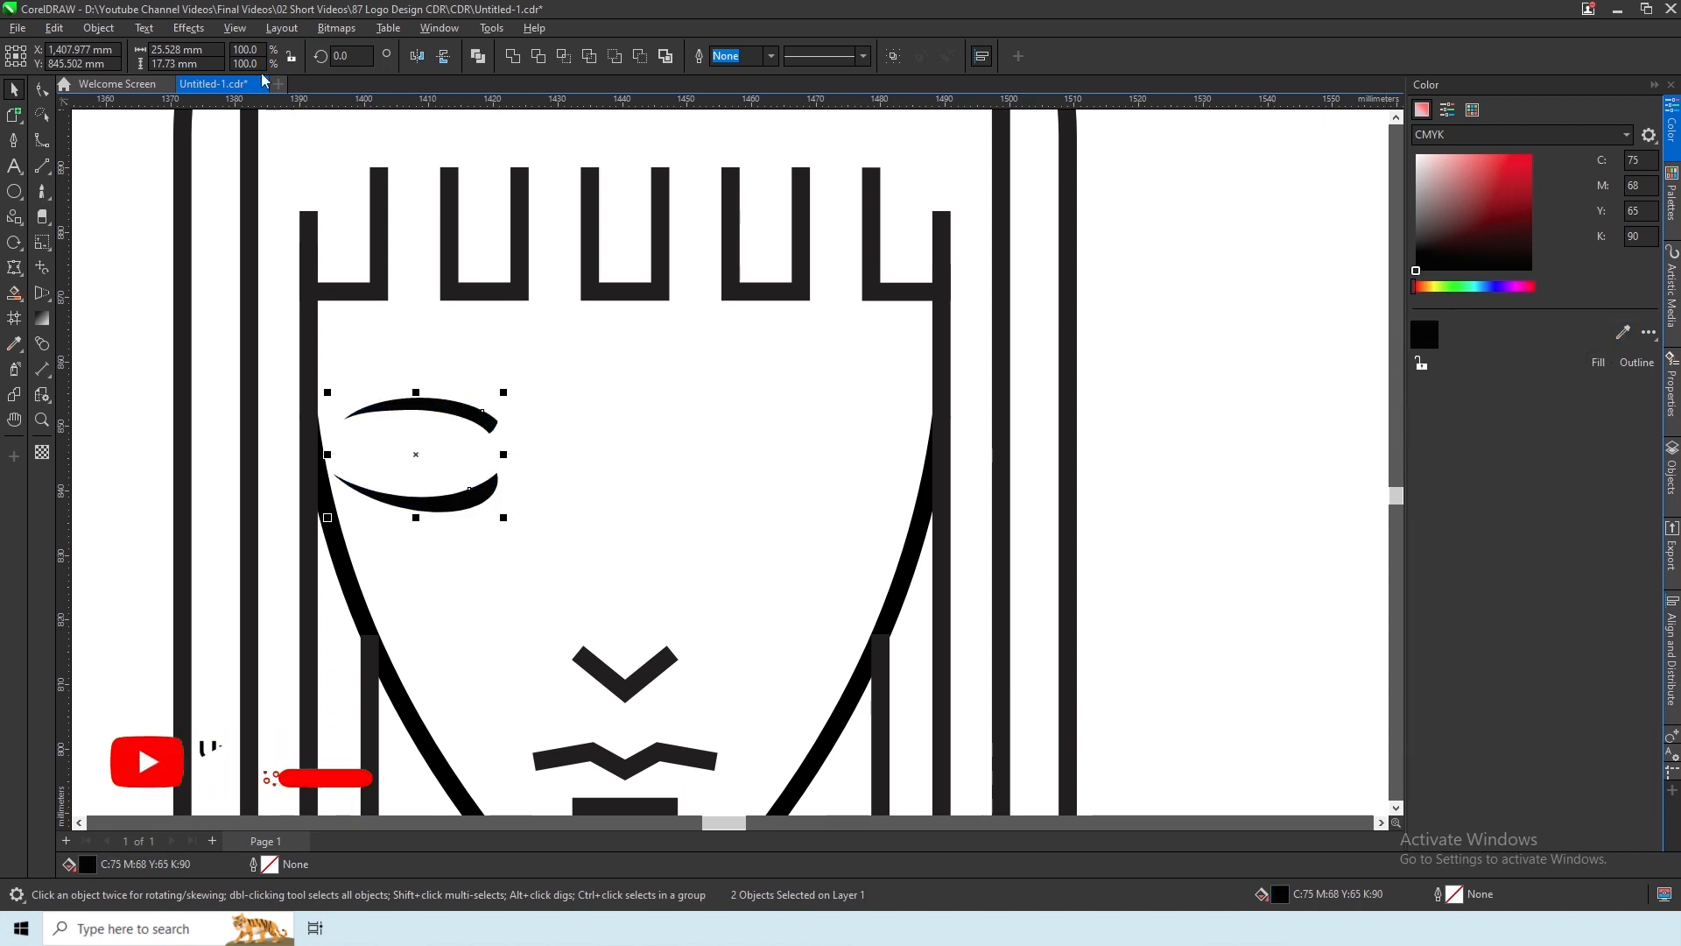
pyautogui.hotkey('ctrl', 'g')
# Place a horizontally mirrored duplicate of the eye on the face's right side and align both eyes by their vertical centres
pyautogui.click(55, 29)
pyautogui.click(75, 255)
pyautogui.click(417, 56)
pyautogui.moveTo(449, 423); pyautogui.dragTo(778, 443)
pyautogui.keyDown('shift'); pyautogui.click(489, 425); pyautogui.keyUp('shift')
pyautogui.click(1672, 652)
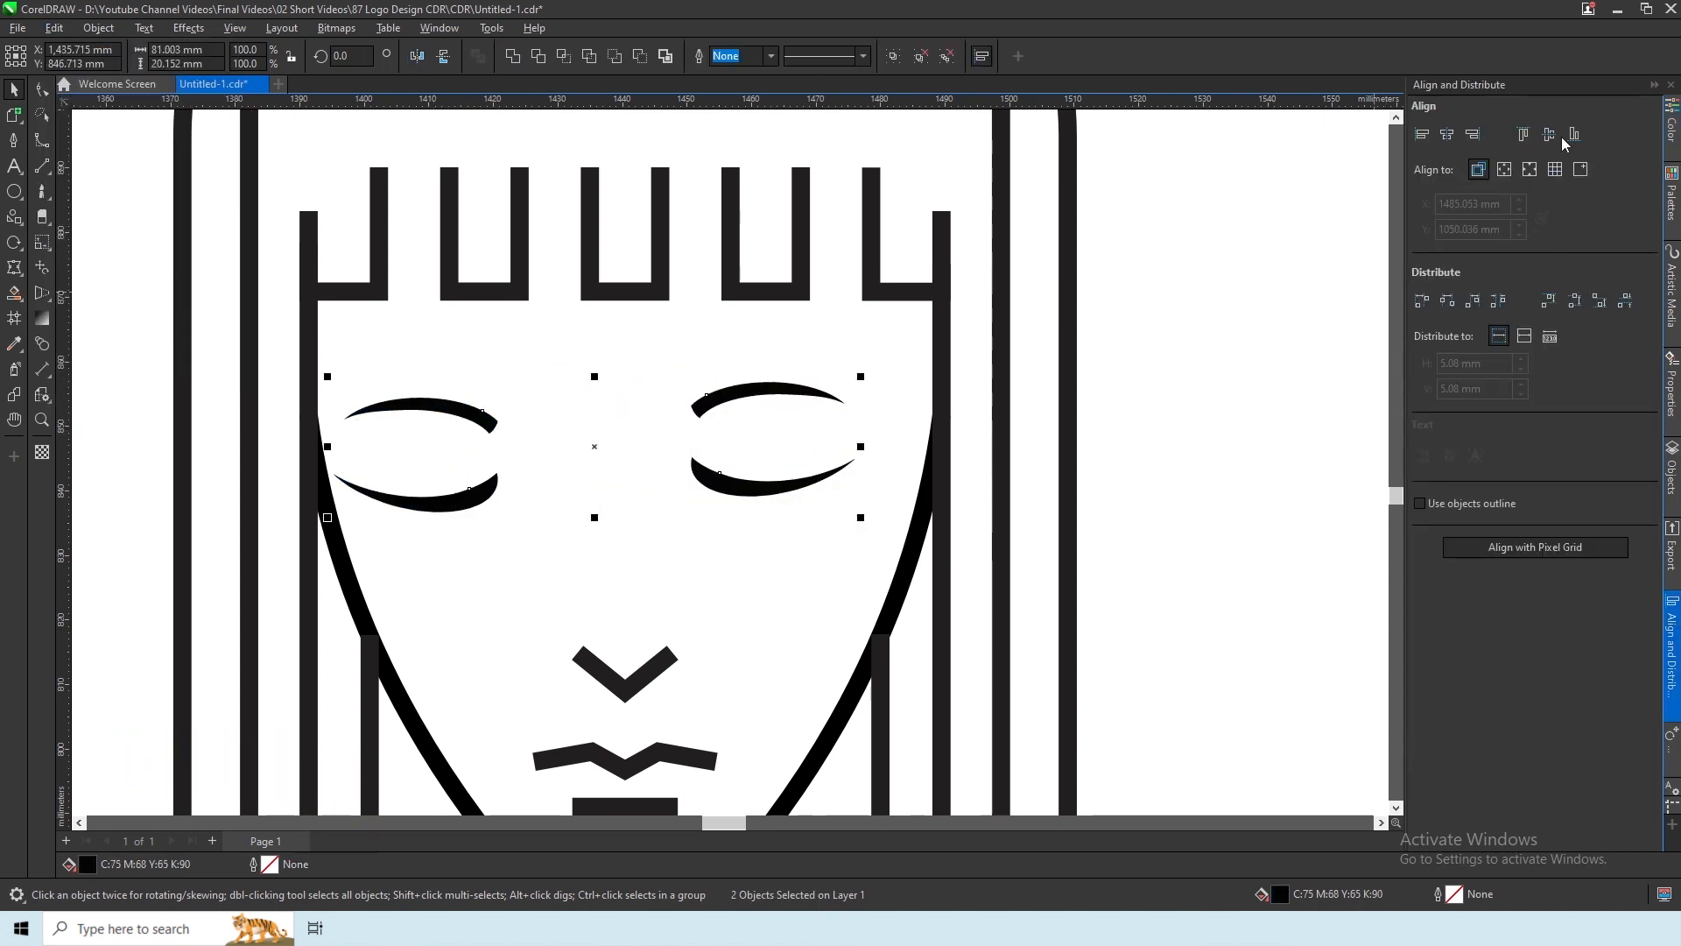
pyautogui.click(1548, 134)
# Group the two eyes and centre them horizontally on the outermost outline
pyautogui.click(891, 55)
pyautogui.keyDown('shift'); pyautogui.click(403, 705); pyautogui.keyUp('shift')
pyautogui.click(1446, 136)
pyautogui.click(728, 506)
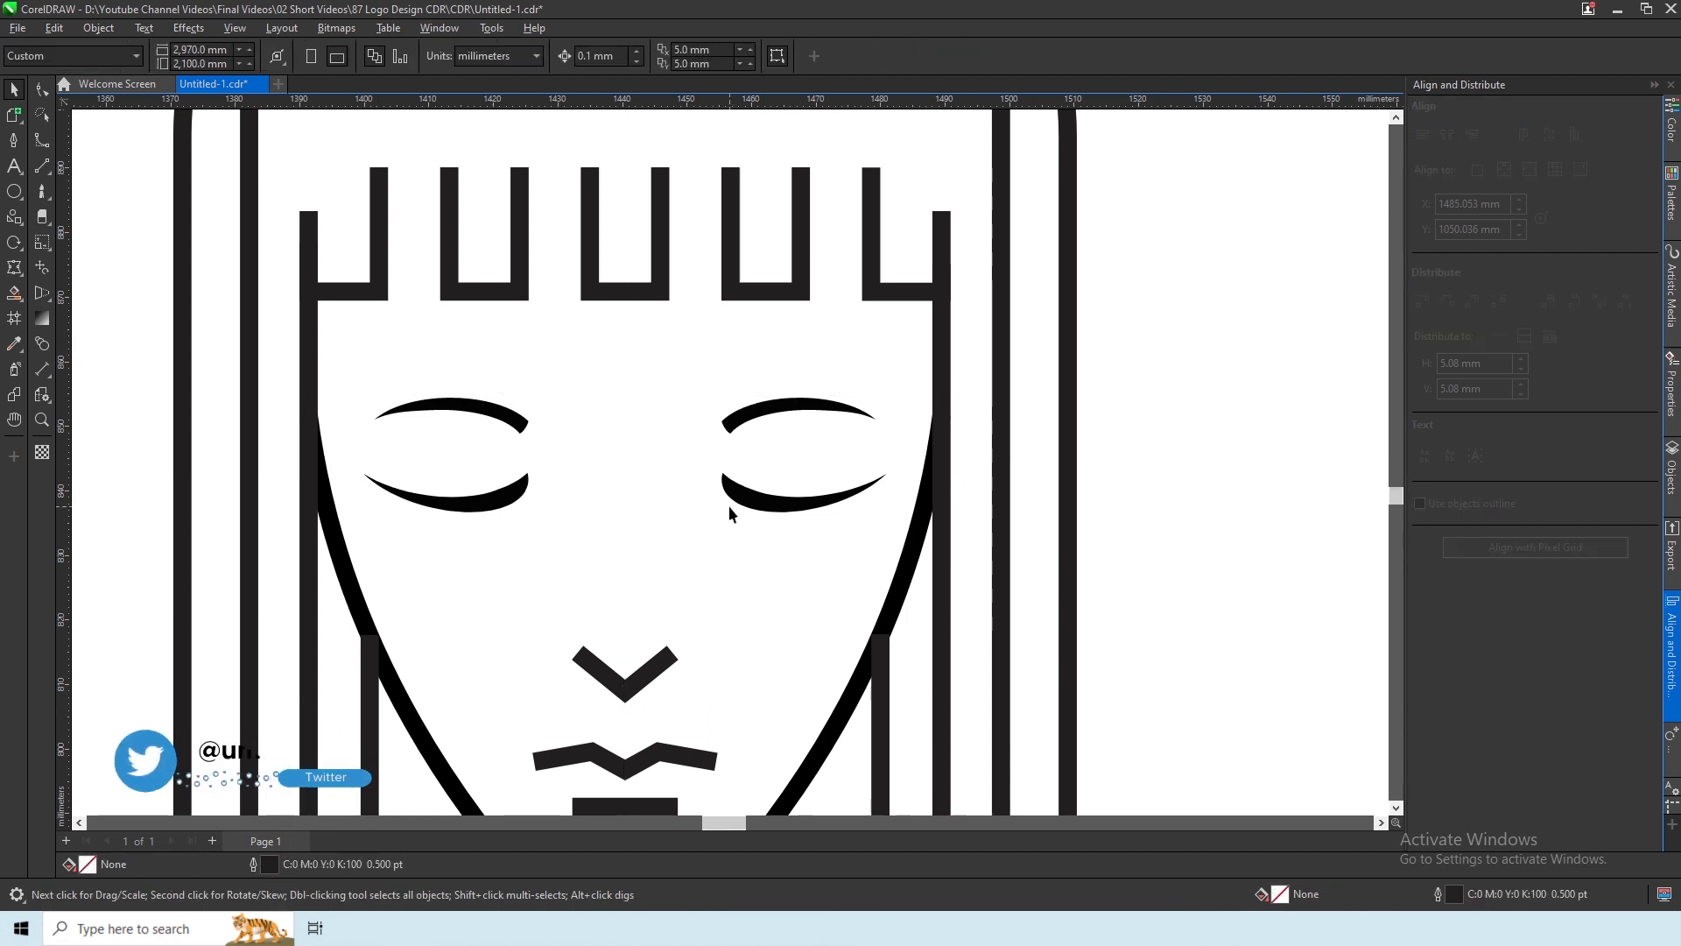
# Set the outline colour of all the stroked lines to CMYK 75, 68, 65, 90
pyautogui.click(732, 500)
pyautogui.scroll(-2, 732, 499)
pyautogui.scroll(-2, 742, 455)
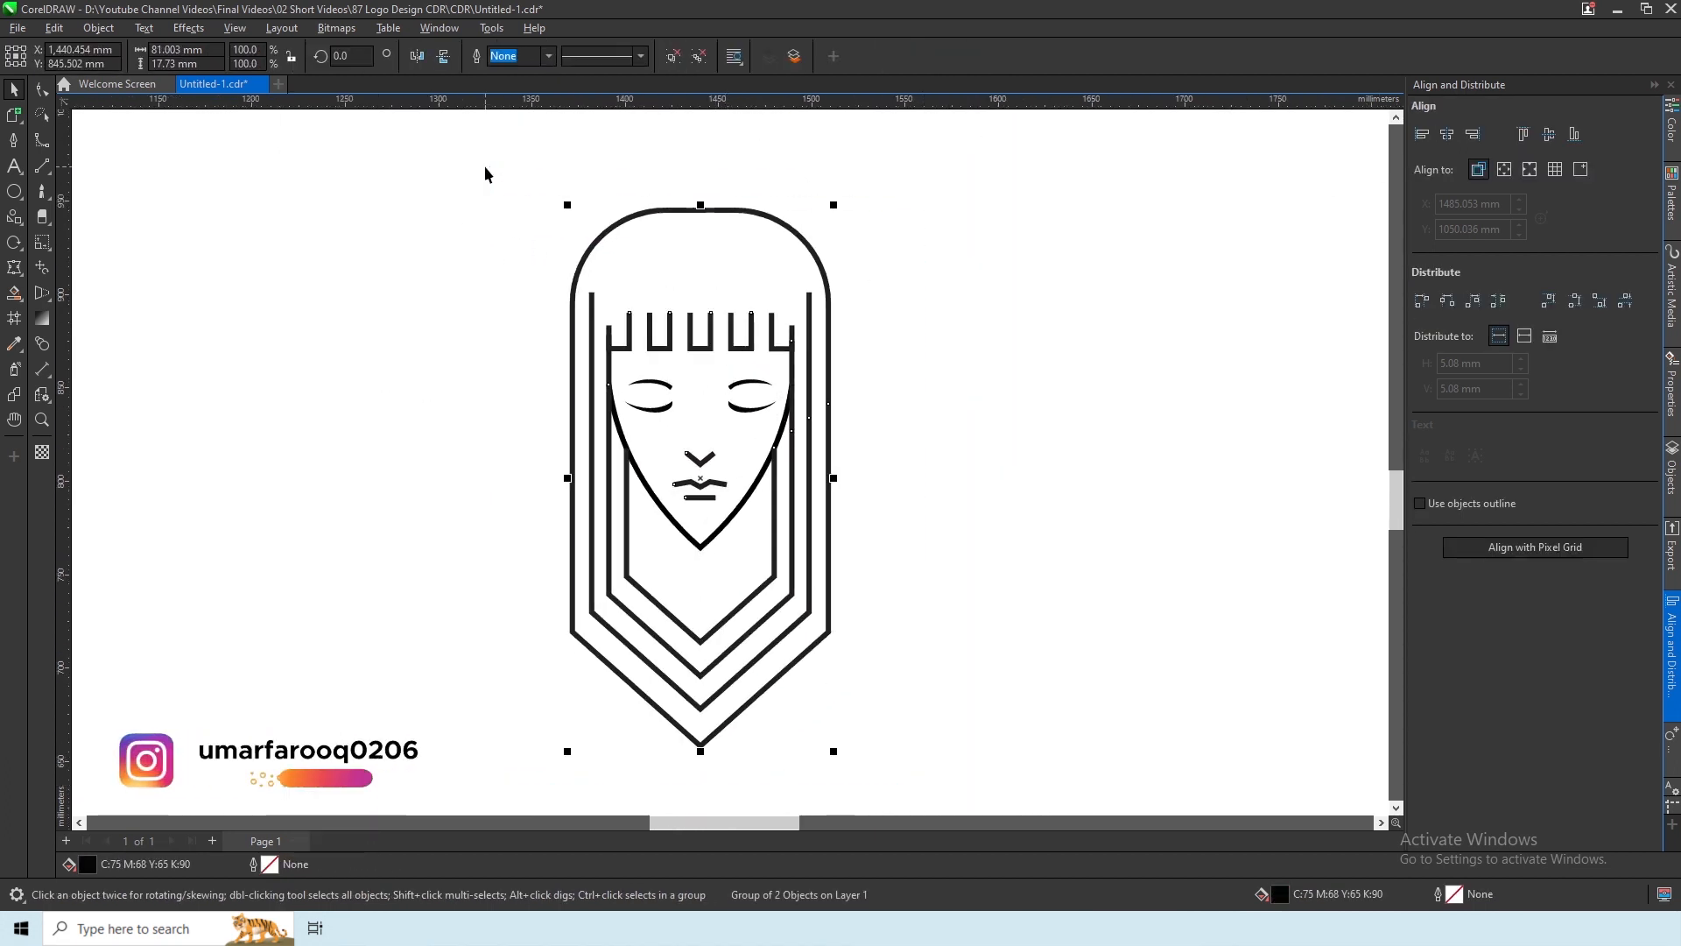
pyautogui.scroll(2, 650, 352)
pyautogui.click(1672, 129)
pyautogui.click(1646, 361)
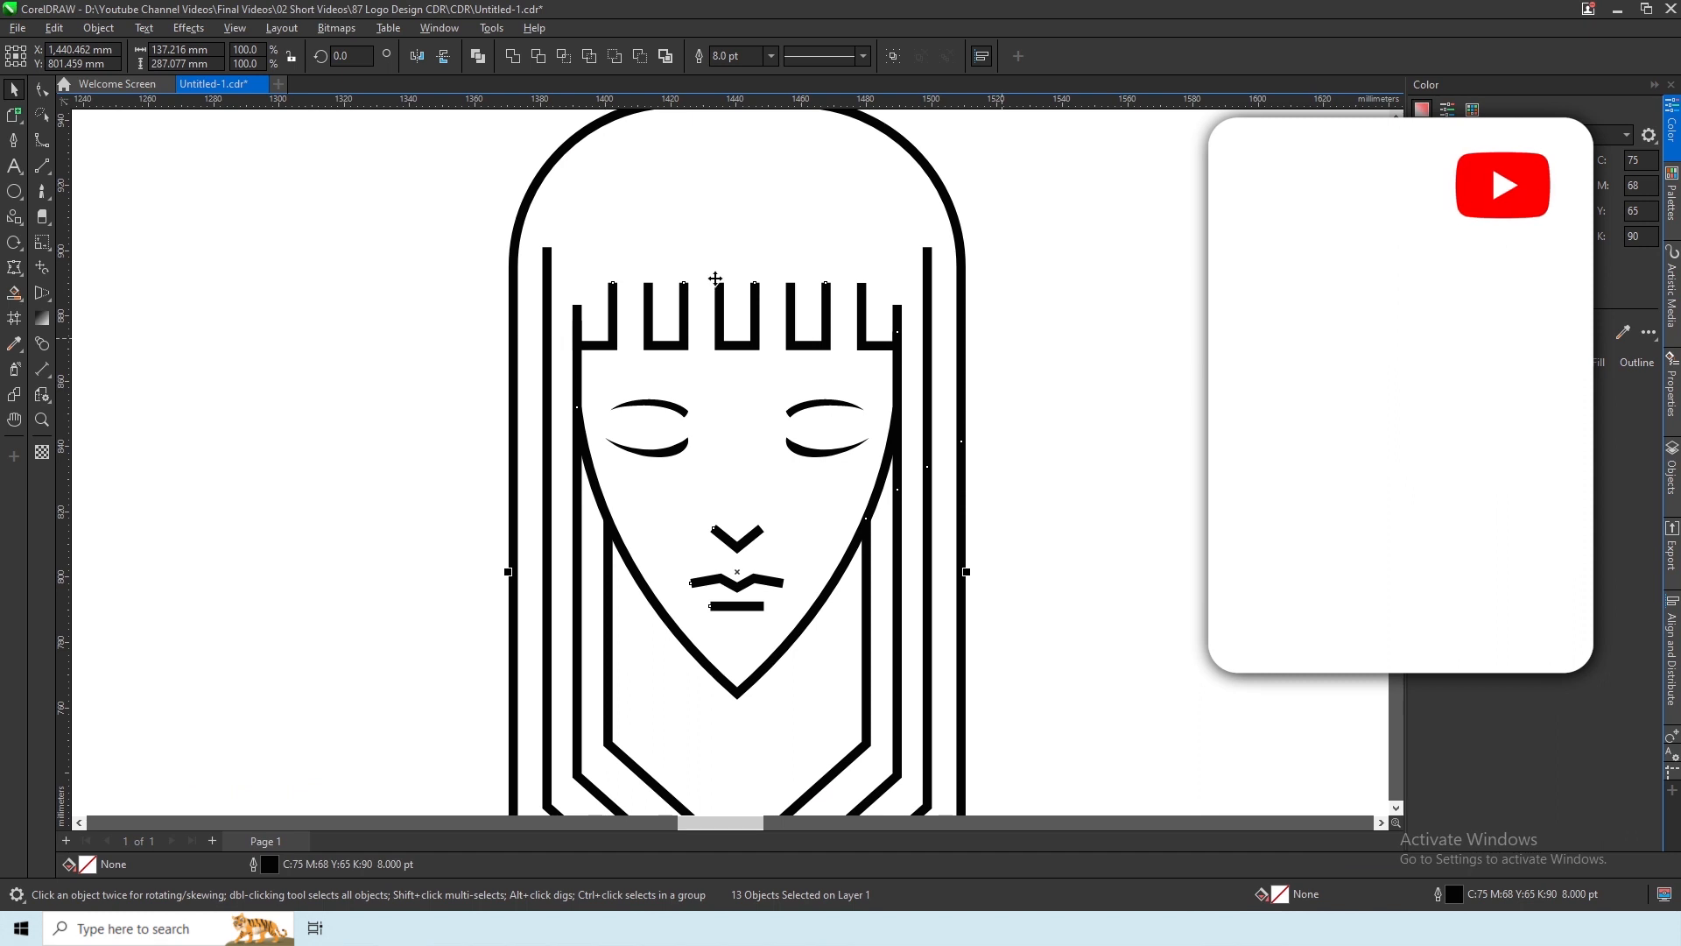
# Combine all the stroked lines of the logo into a single curve
pyautogui.click(893, 55)
pyautogui.click(700, 58)
pyautogui.press('Escape')
# Give the combined curve's outline round line caps and a miter limit of 49°
pyautogui.press('F12')
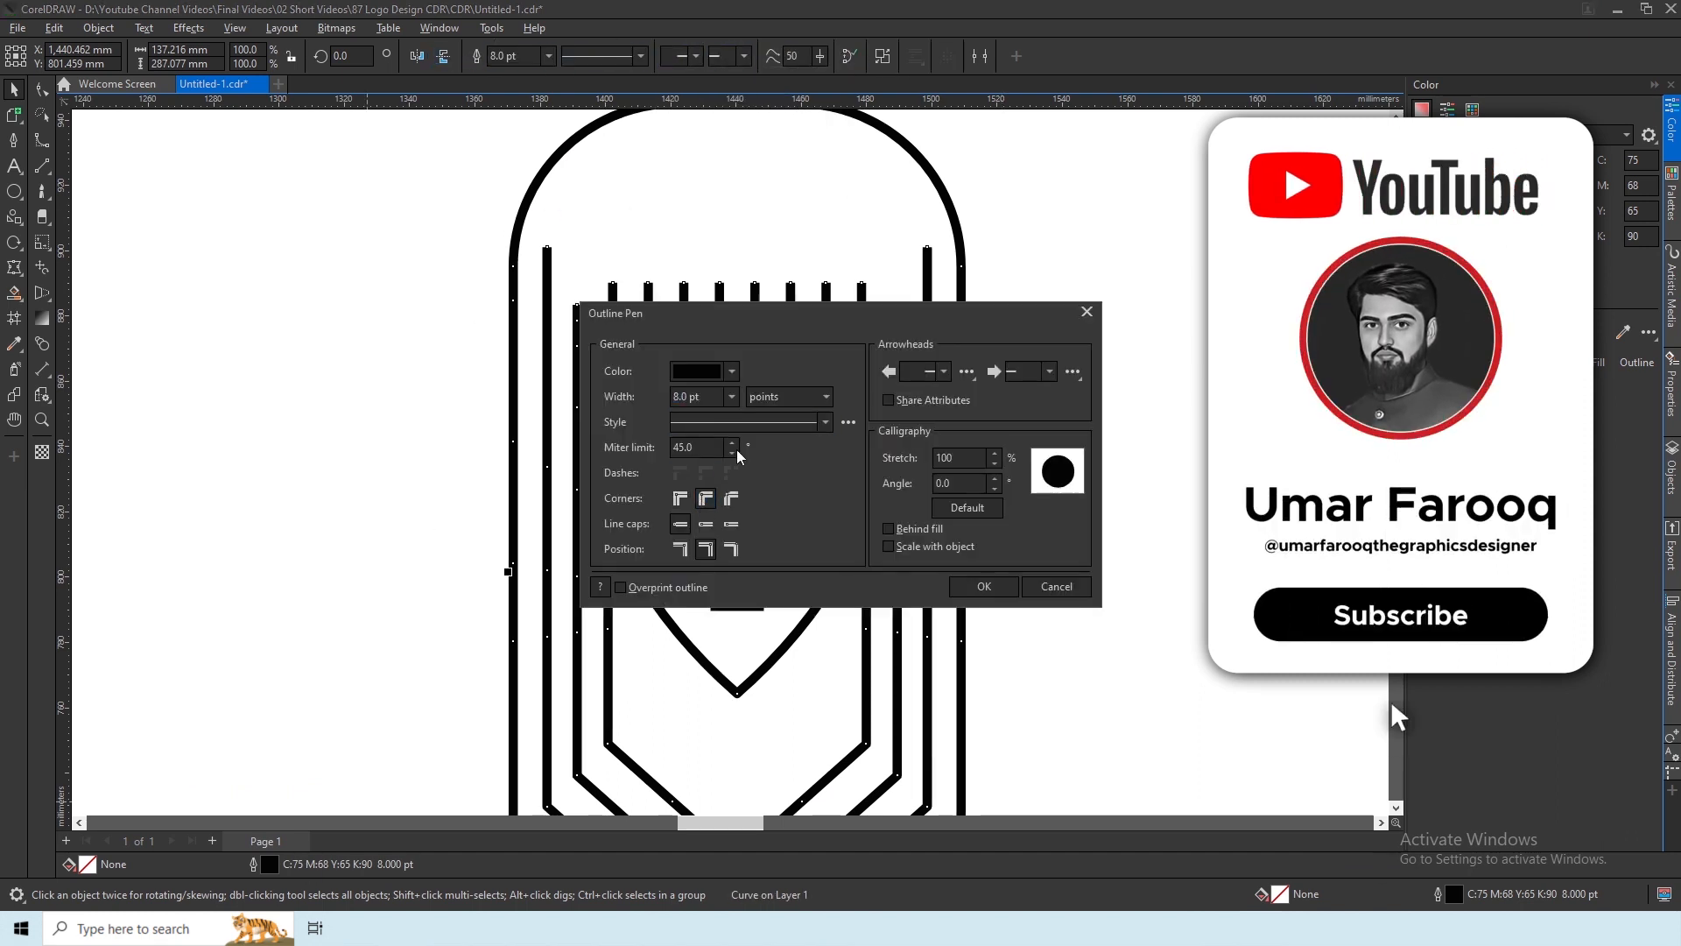
pyautogui.click(705, 523)
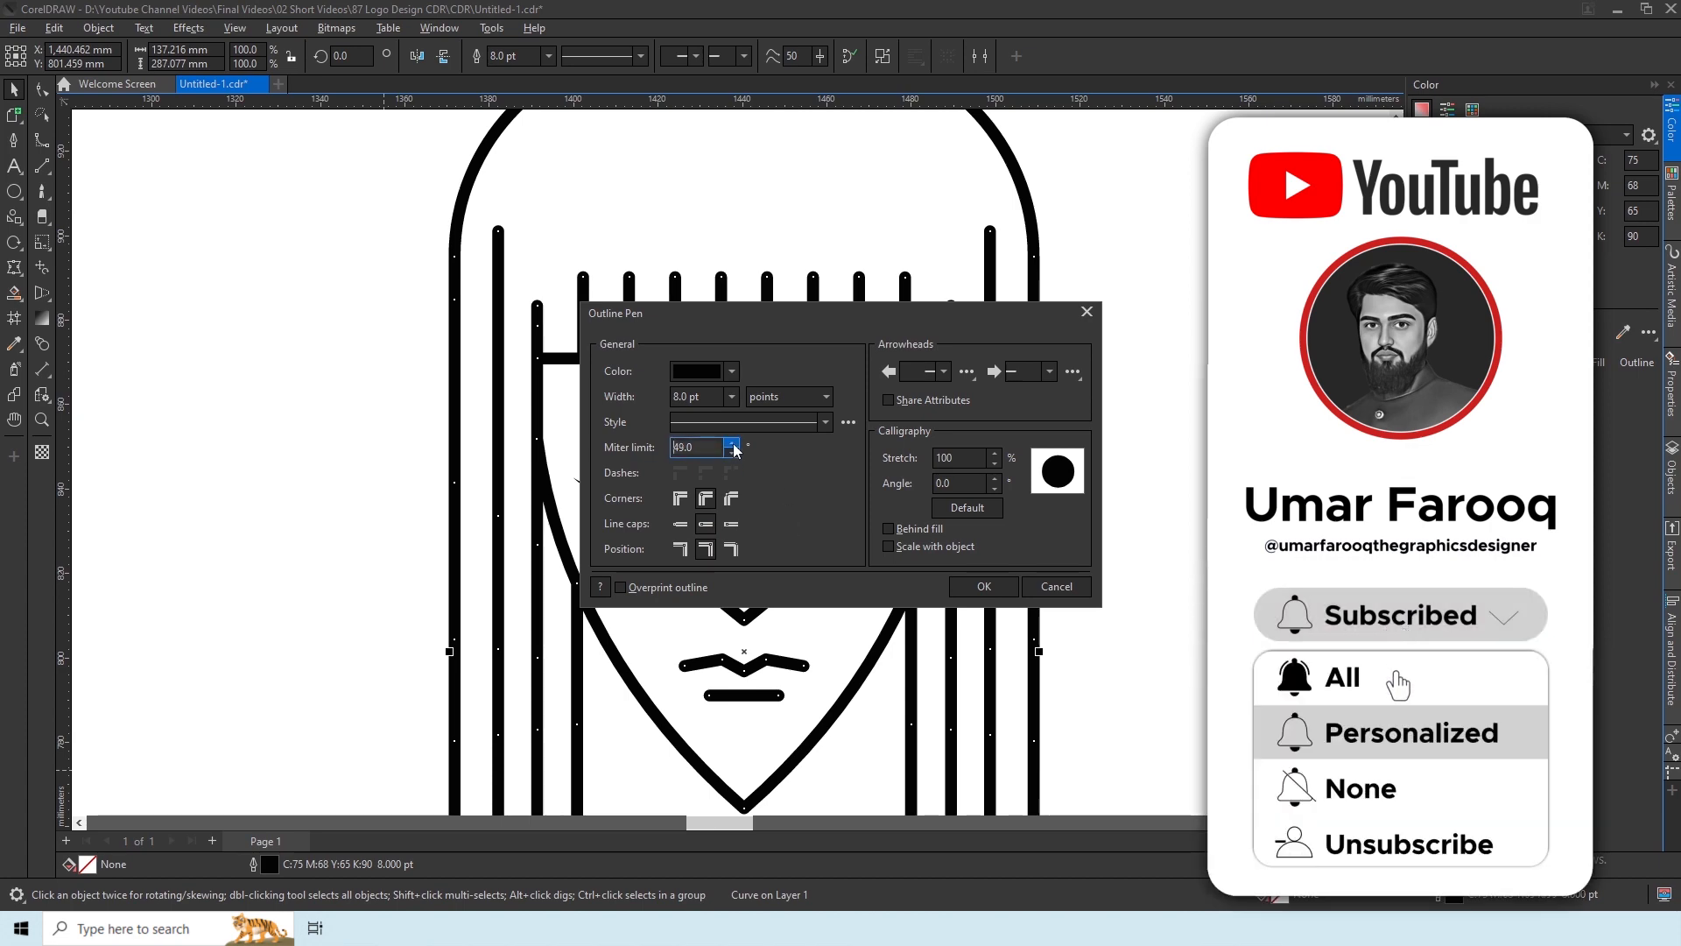
pyautogui.click(984, 587)
pyautogui.scroll(-2, 666, 421)
pyautogui.scroll(3, 561, 675)
pyautogui.scroll(-2, 516, 605)
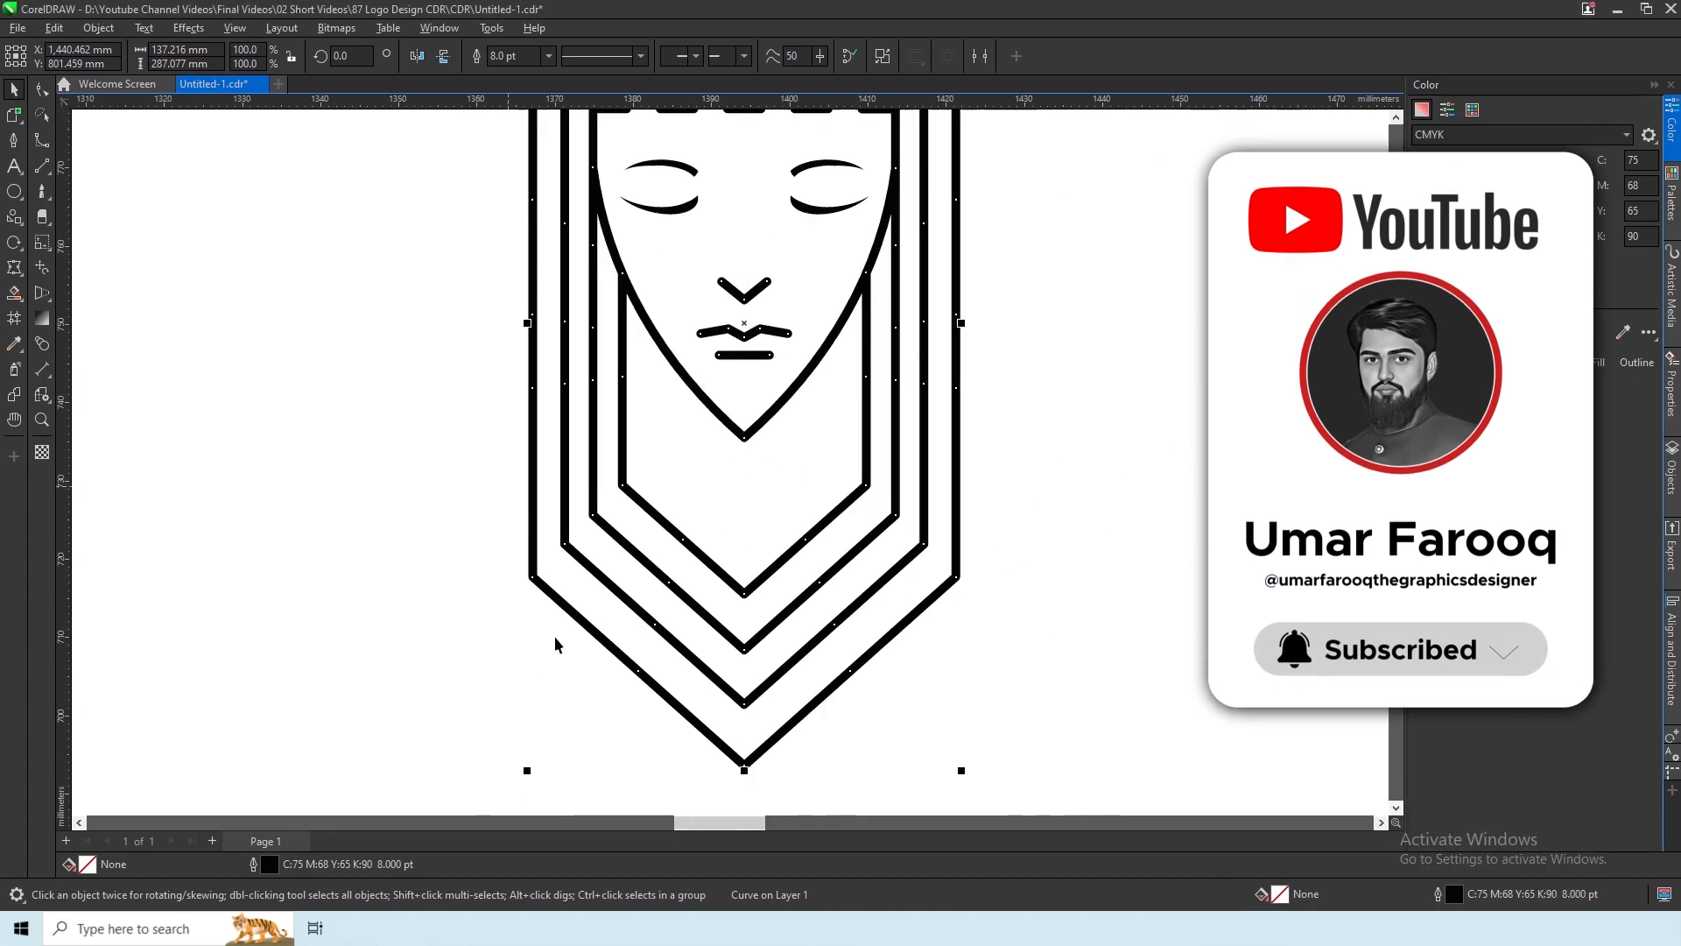
pyautogui.scroll(-1, 555, 613)
pyautogui.click(477, 248)
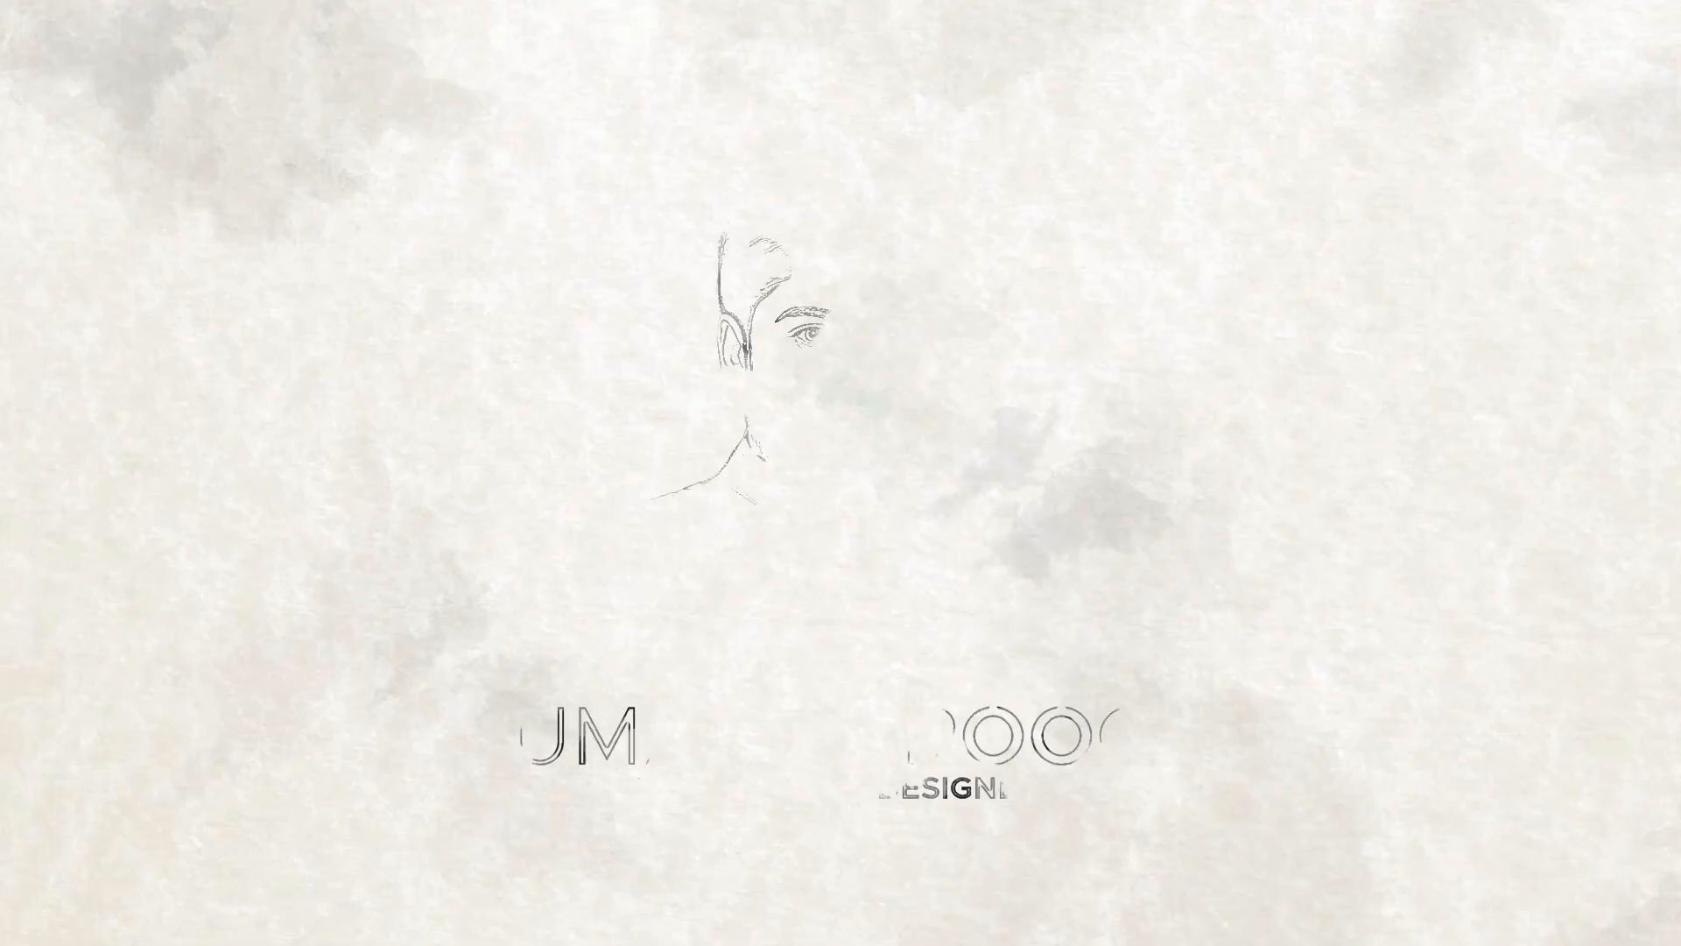